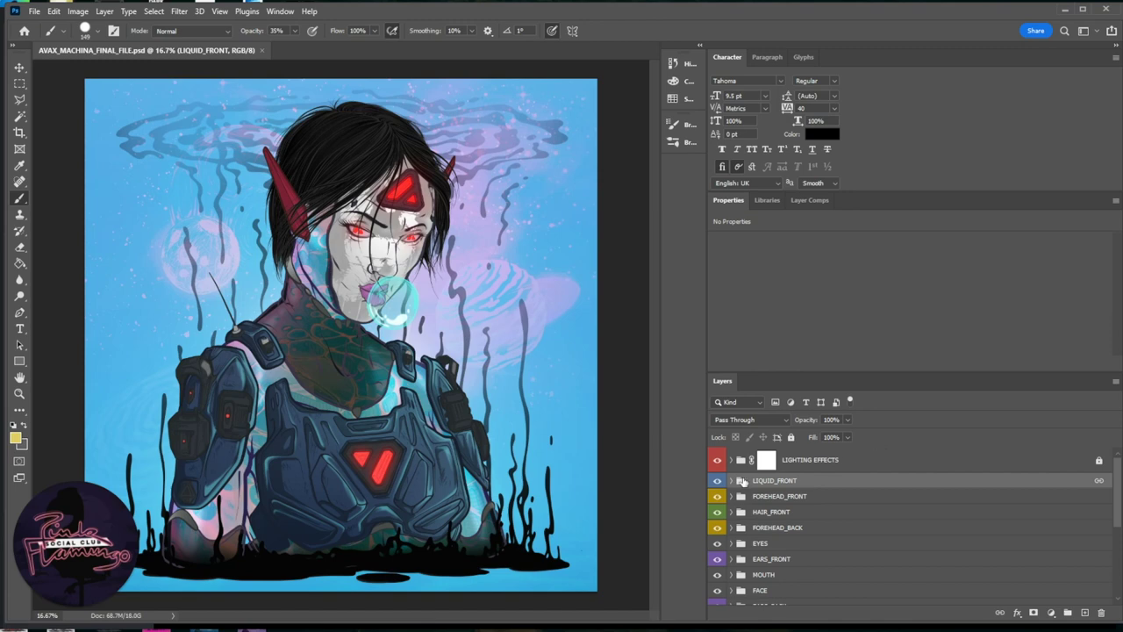
# Step: Look through the layer groups of AVAX_MACHINA_FINAL_FILE.psd, from LIGHTING EFFECTS down to SCENE
pyautogui.scroll(-3, 787, 471)
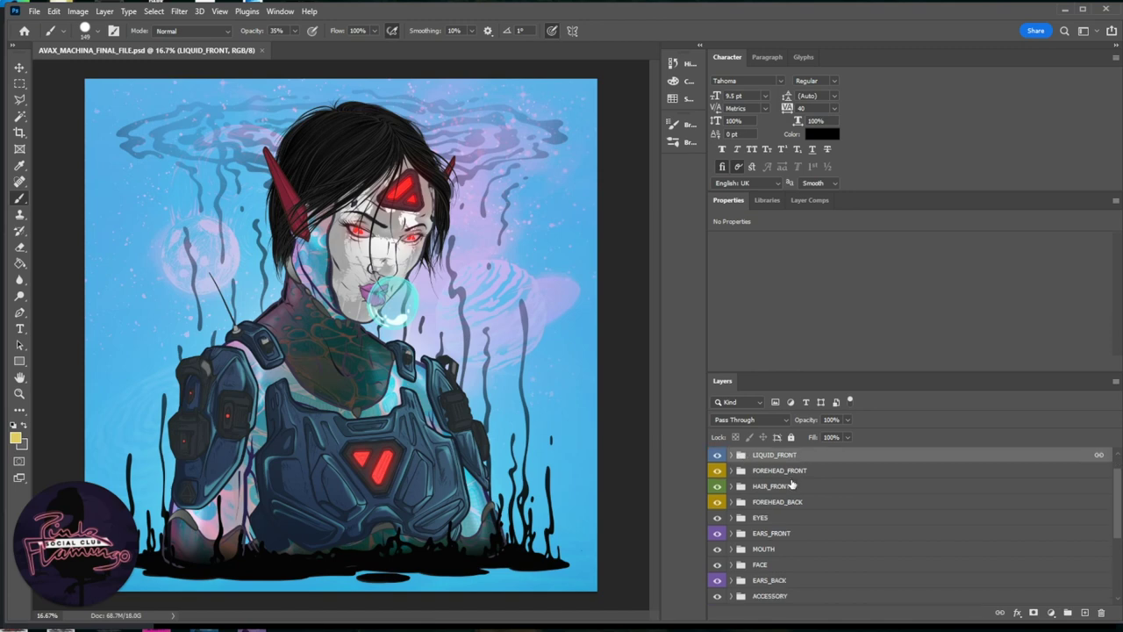
pyautogui.scroll(-3, 781, 498)
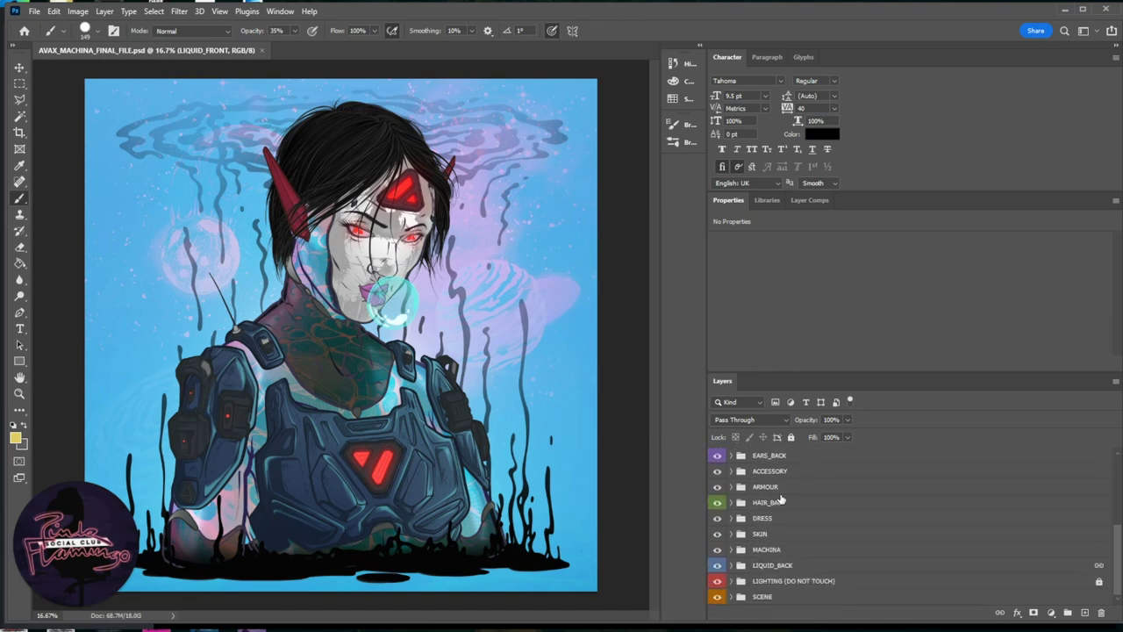
pyautogui.scroll(8, 787, 603)
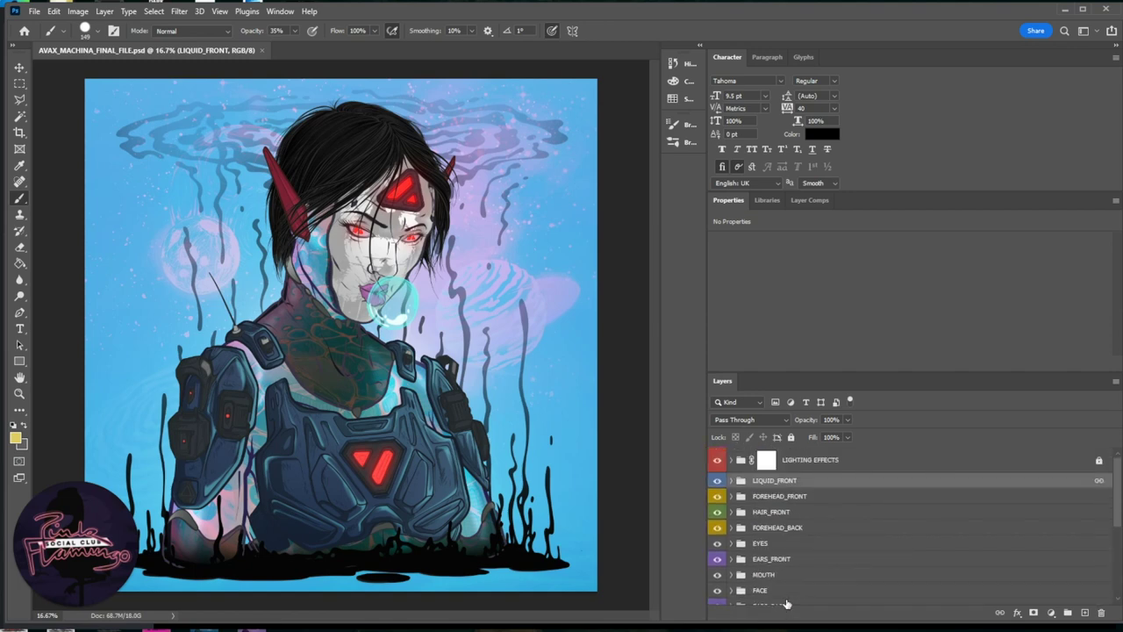
pyautogui.scroll(-5, 819, 581)
pyautogui.scroll(5, 820, 580)
# Step: Switch to the Adobe Fresco drawing and set the opacity of the red-haired character's layer group to 100
pyautogui.hotkey('alt', 'Tab')
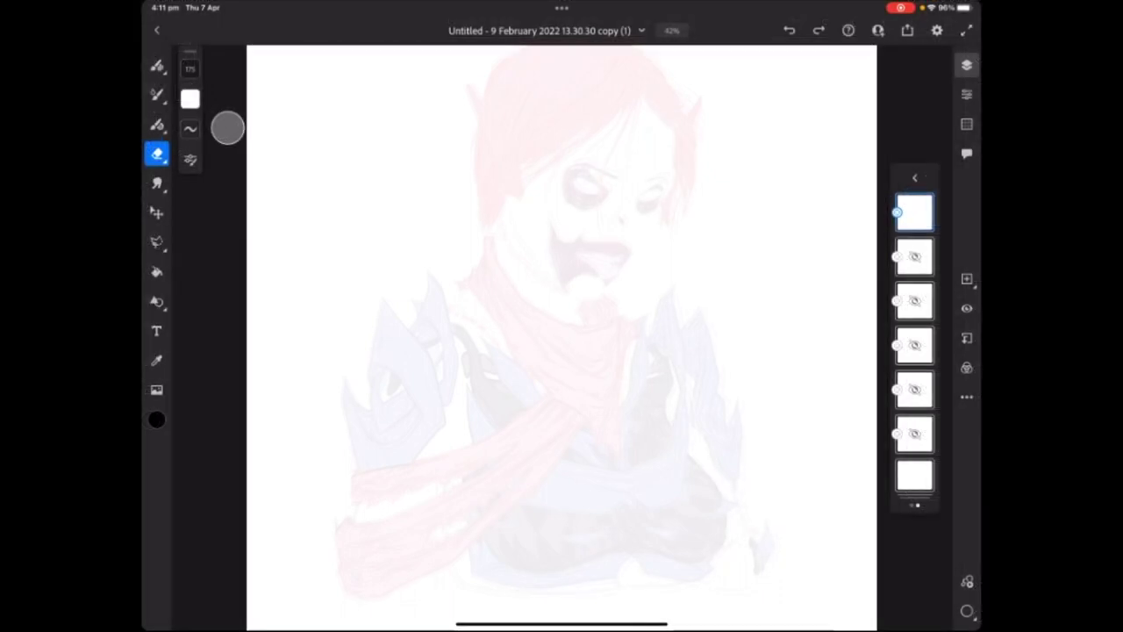
pyautogui.click(966, 94)
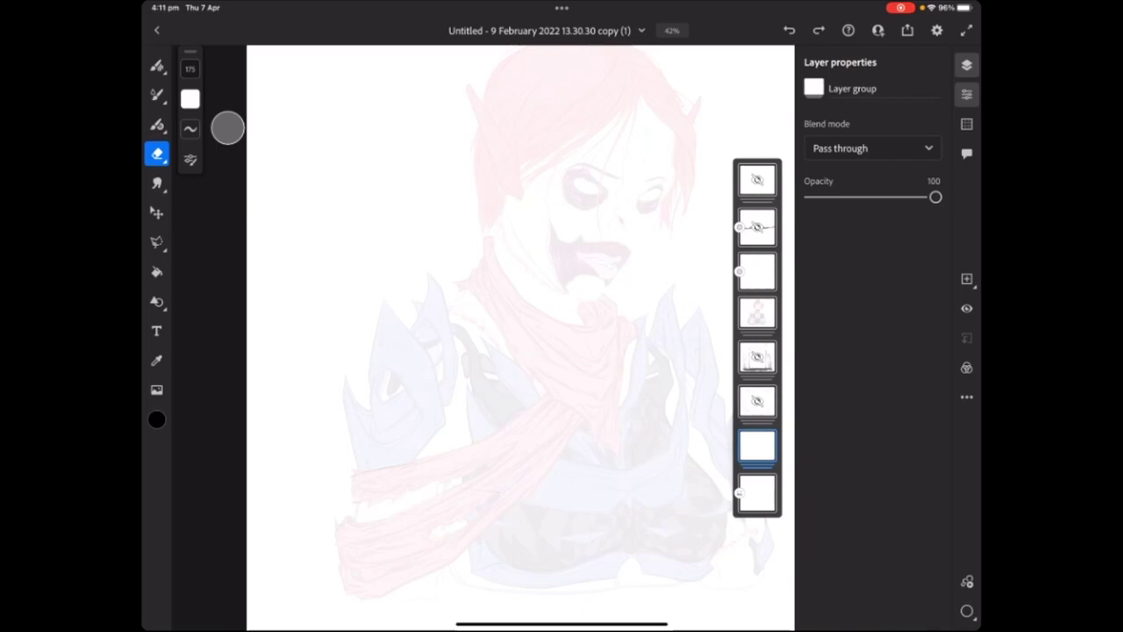
pyautogui.click(757, 311)
pyautogui.moveTo(830, 197); pyautogui.dragTo(935, 197)
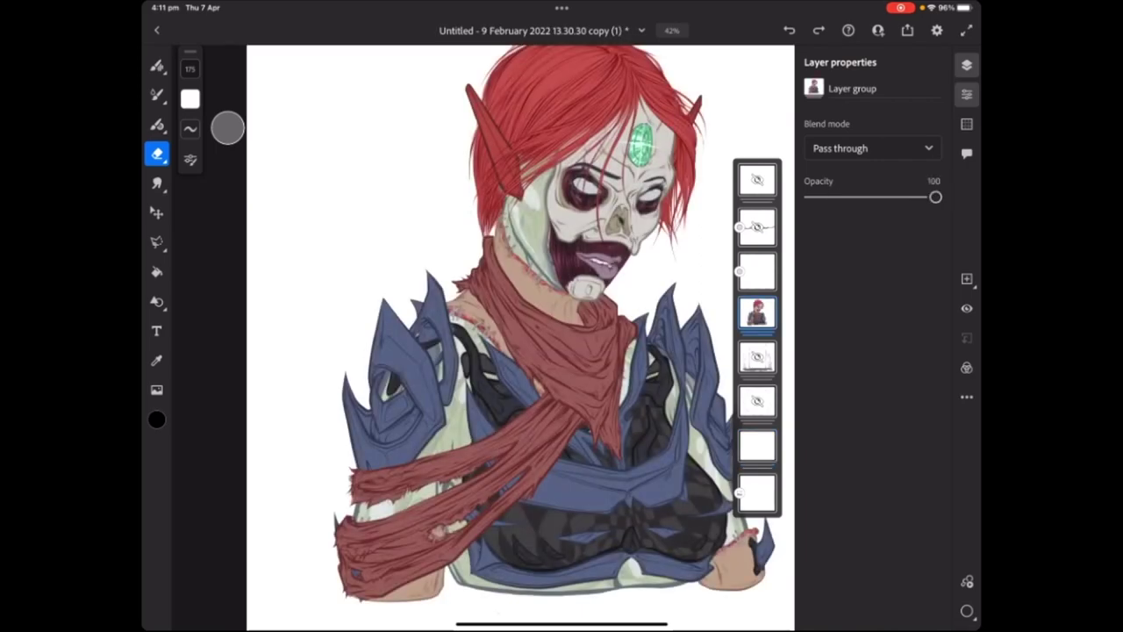
pyautogui.click(966, 65)
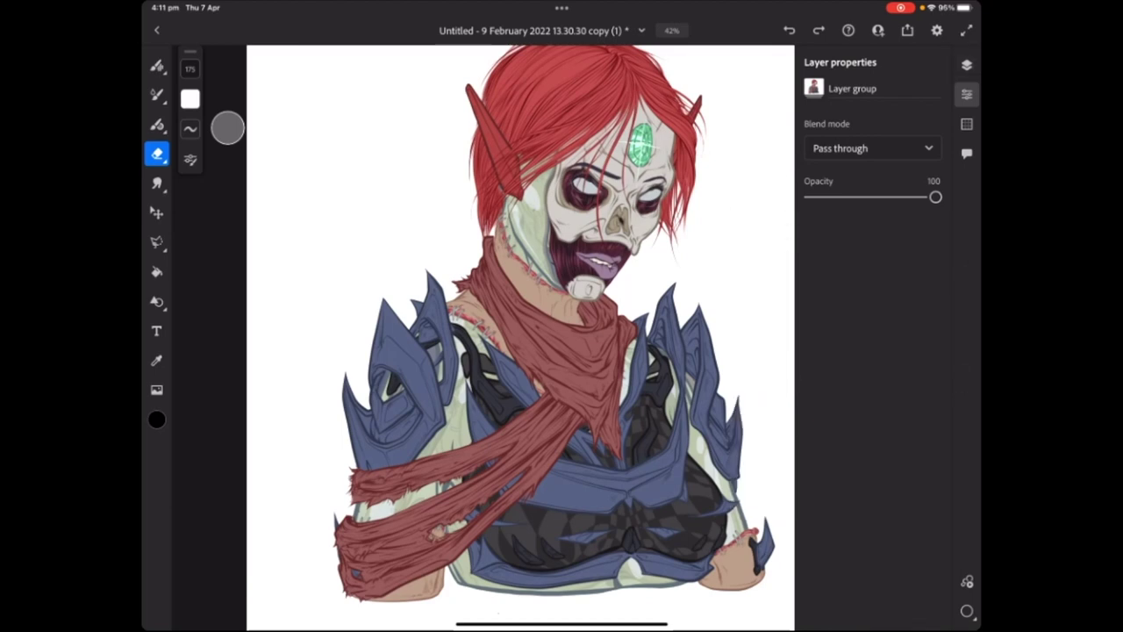
pyautogui.moveTo(570, 334); pyautogui.dragTo(474, 351)
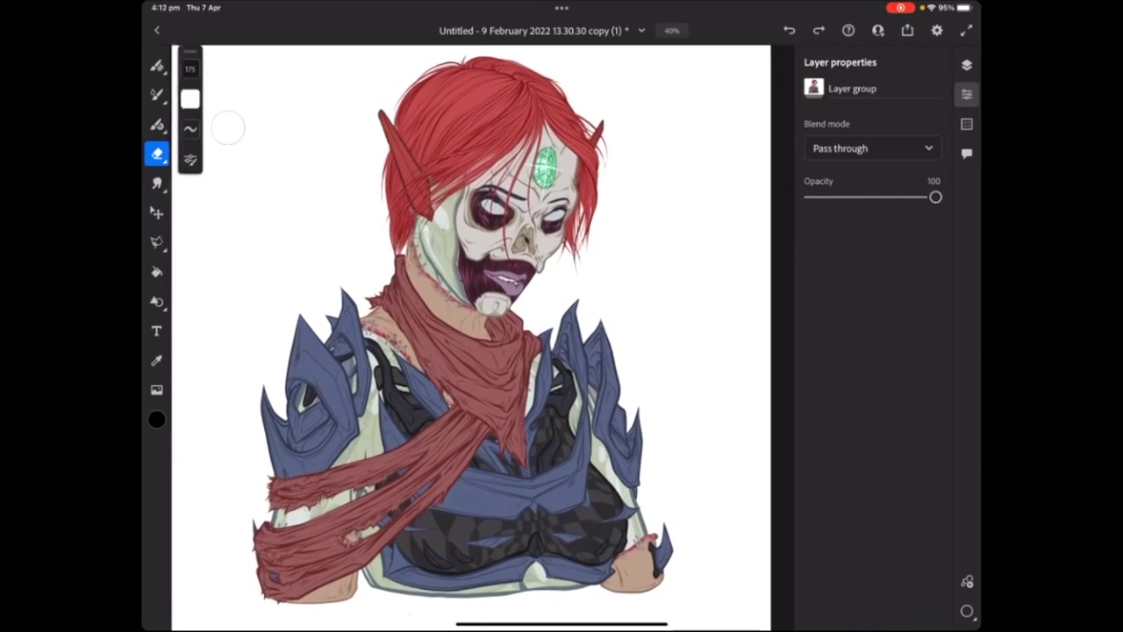
# Step: Examine the export options for opening a copy of the drawing in Illustrator on iPad or desktop
pyautogui.click(908, 30)
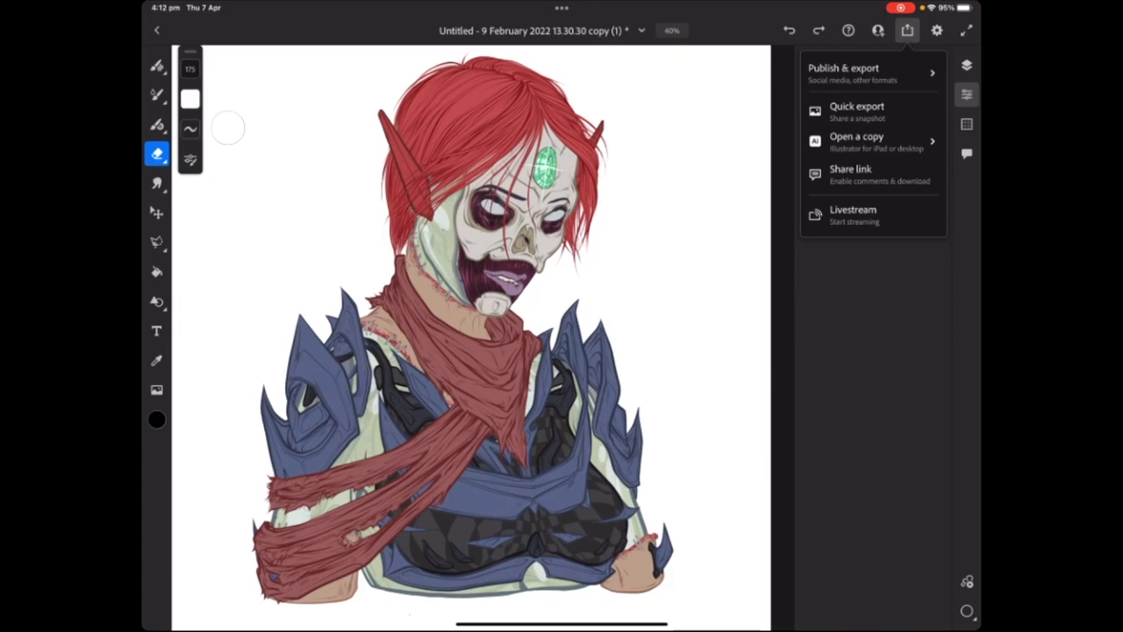
pyautogui.click(856, 140)
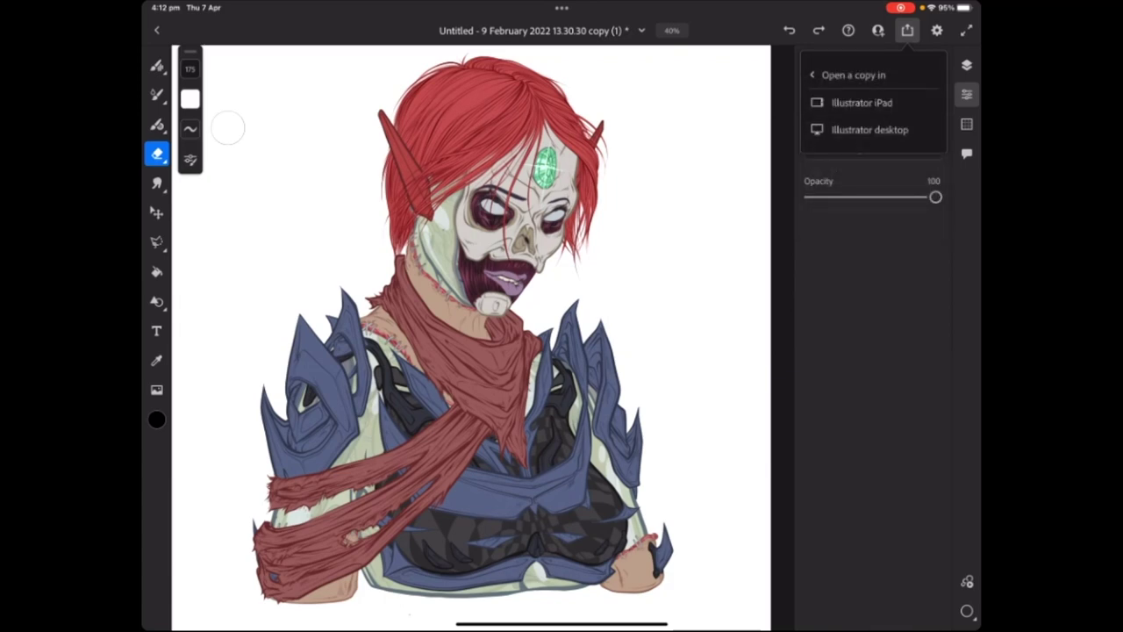
pyautogui.click(824, 75)
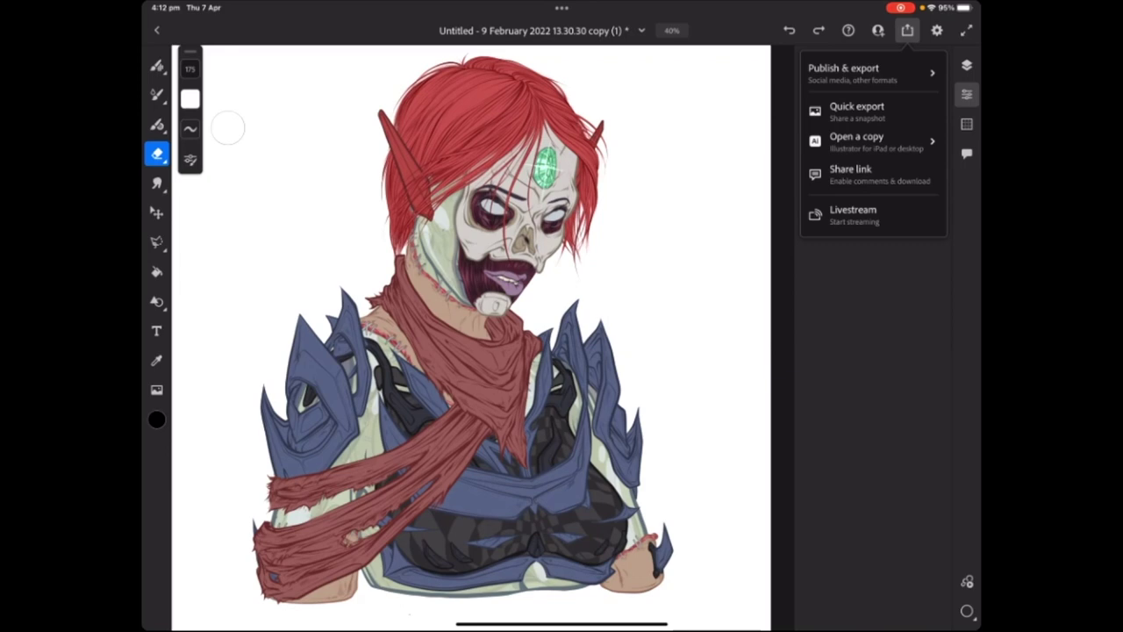
pyautogui.click(967, 94)
pyautogui.click(967, 94)
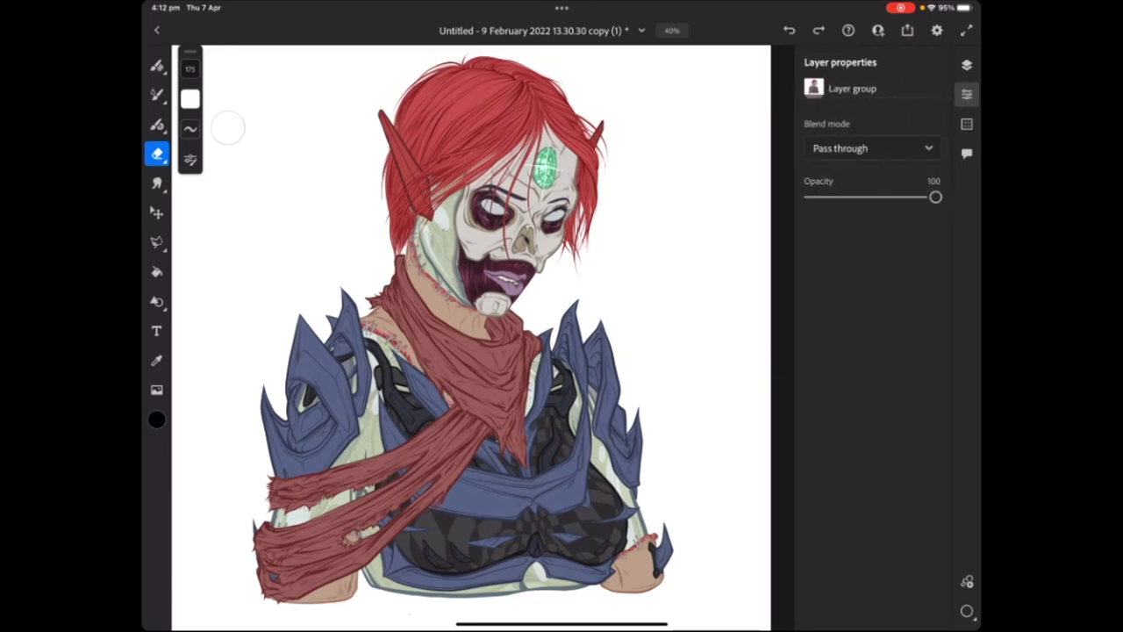
# Step: Lower the opacity of the character's layer group and toggle the visibility of the layer group beneath it off and on
pyautogui.click(967, 64)
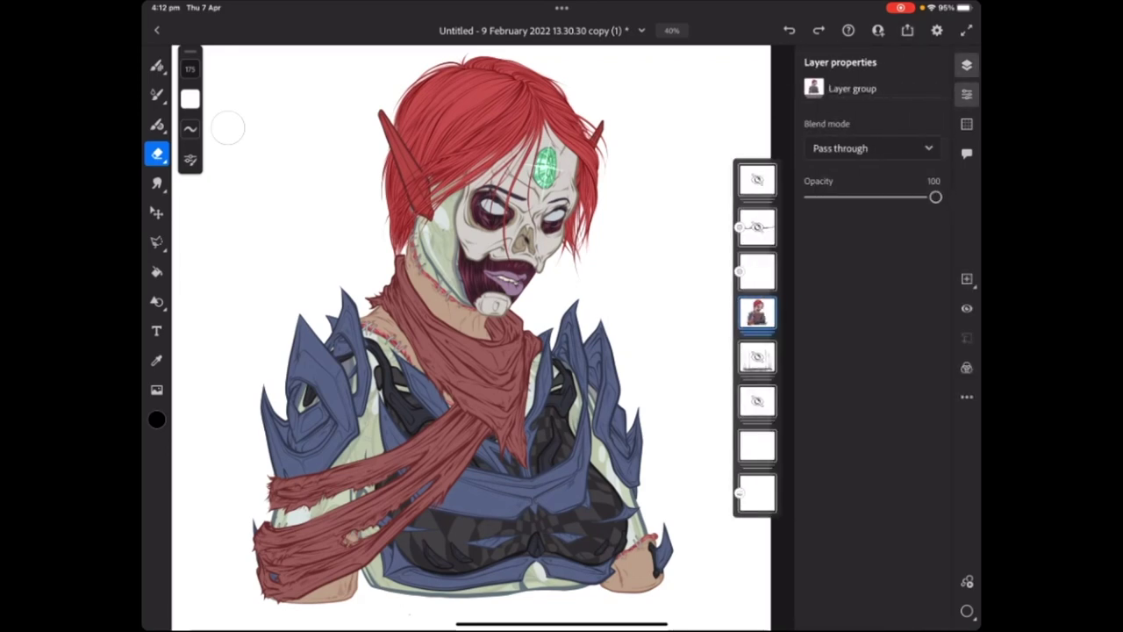
pyautogui.moveTo(936, 197); pyautogui.dragTo(875, 197)
pyautogui.click(757, 270)
pyautogui.click(757, 355)
pyautogui.click(967, 308)
pyautogui.click(967, 308)
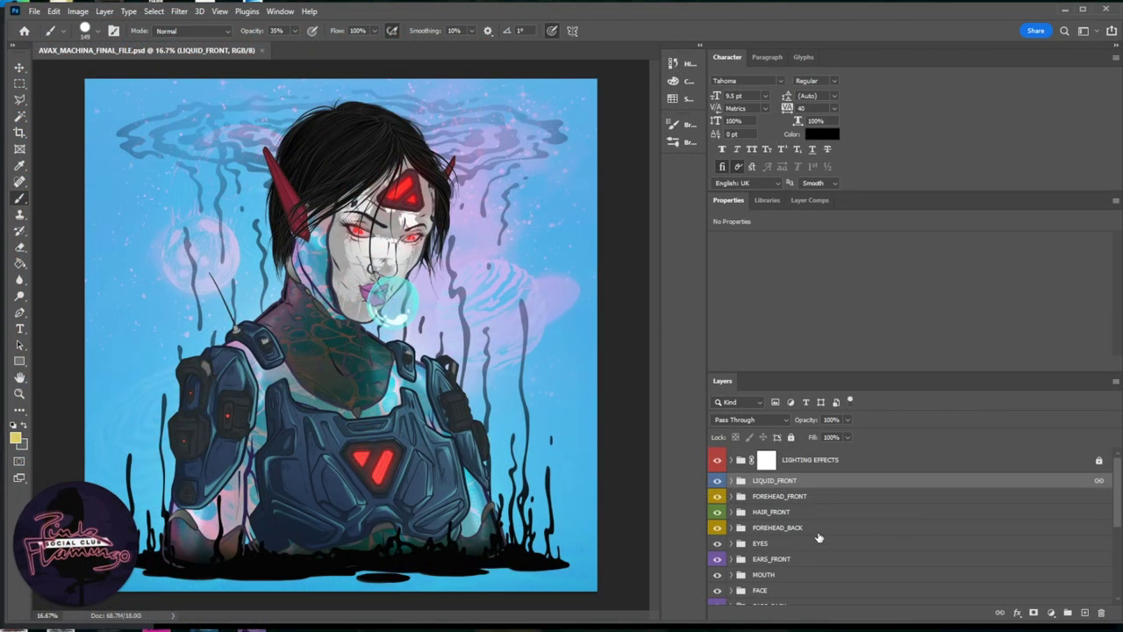
# Step: Expand the SCENE group at the bottom of the layer stack in AVAX_MACHINA_FINAL_FILE.psd
pyautogui.scroll(-5, 818, 537)
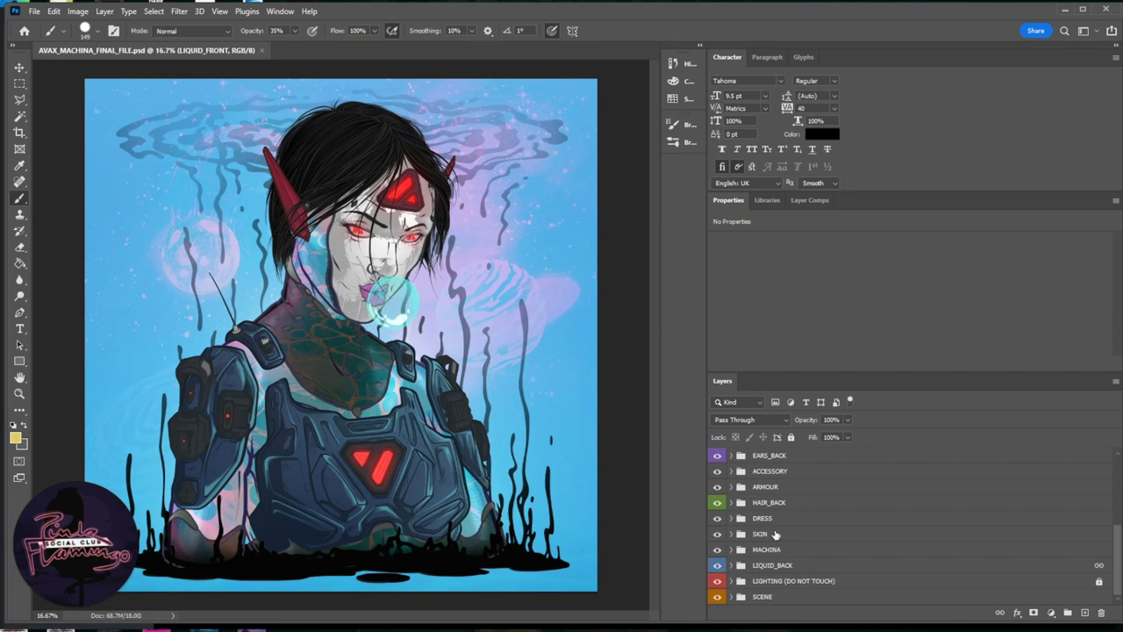
pyautogui.scroll(10, 775, 533)
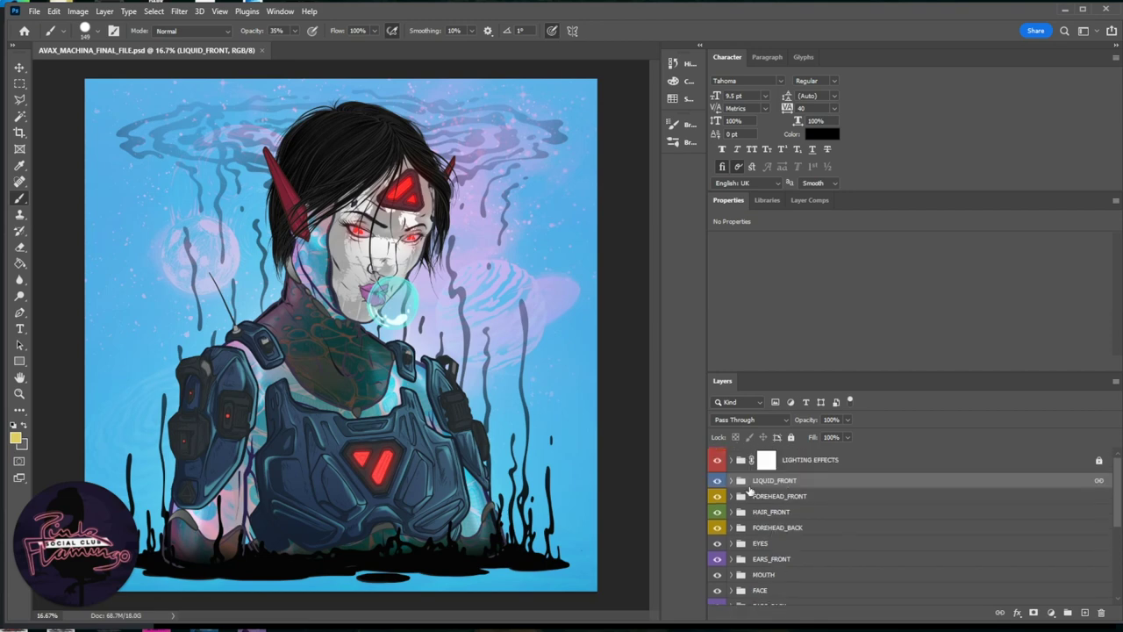
pyautogui.scroll(-10, 750, 491)
pyautogui.click(731, 596)
pyautogui.scroll(-5, 729, 526)
pyautogui.scroll(5, 730, 508)
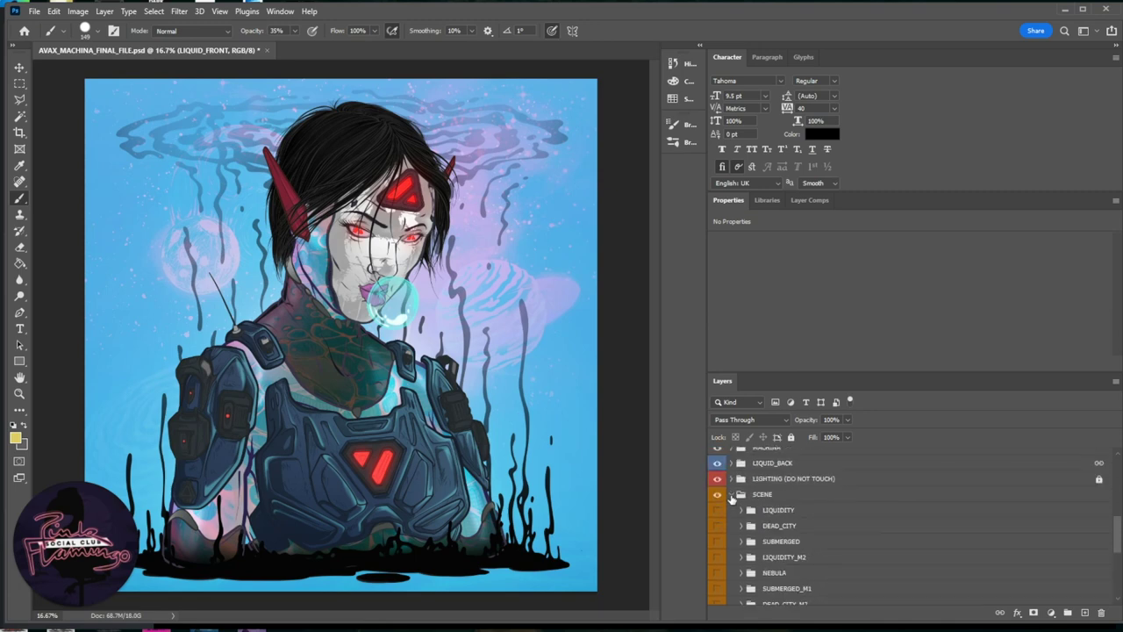
# Step: Review the background variant groups inside SCENE, from LIQUIDITY down to BIO_DESERT_M1
pyautogui.scroll(-5, 732, 505)
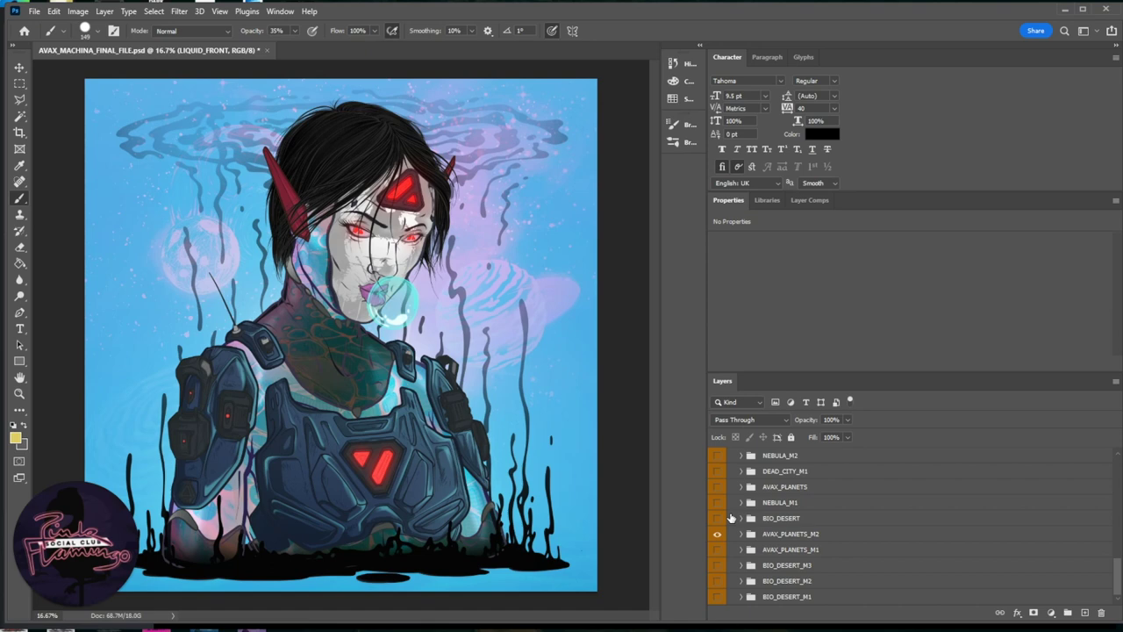
pyautogui.scroll(6, 731, 518)
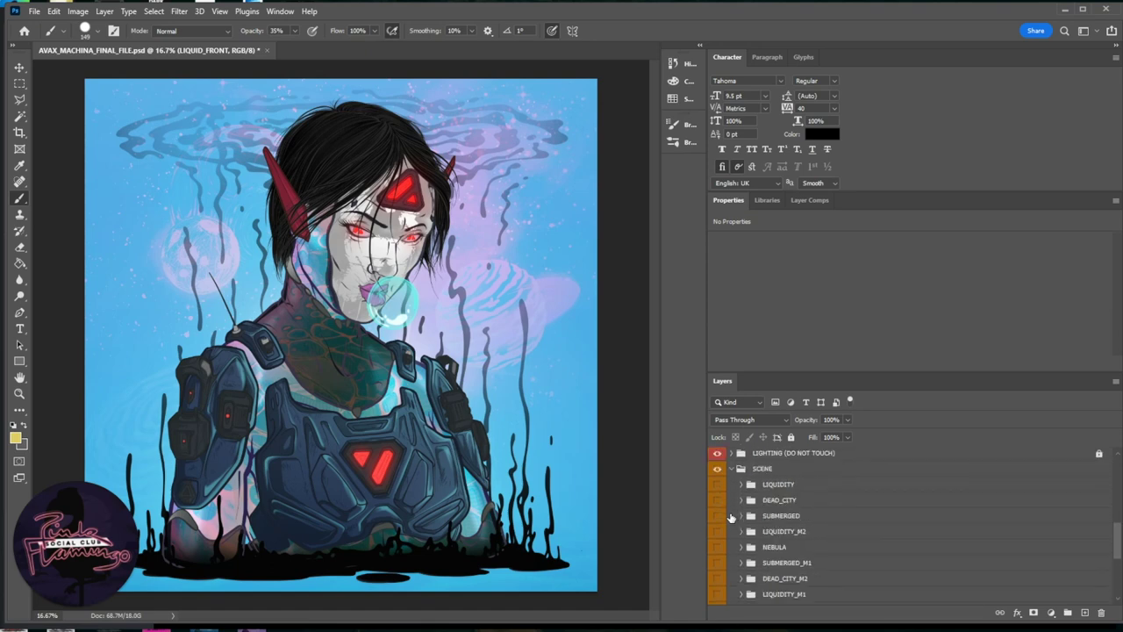
pyautogui.scroll(-3, 731, 519)
pyautogui.scroll(3, 730, 522)
pyautogui.scroll(-4, 730, 527)
pyautogui.scroll(-3, 731, 526)
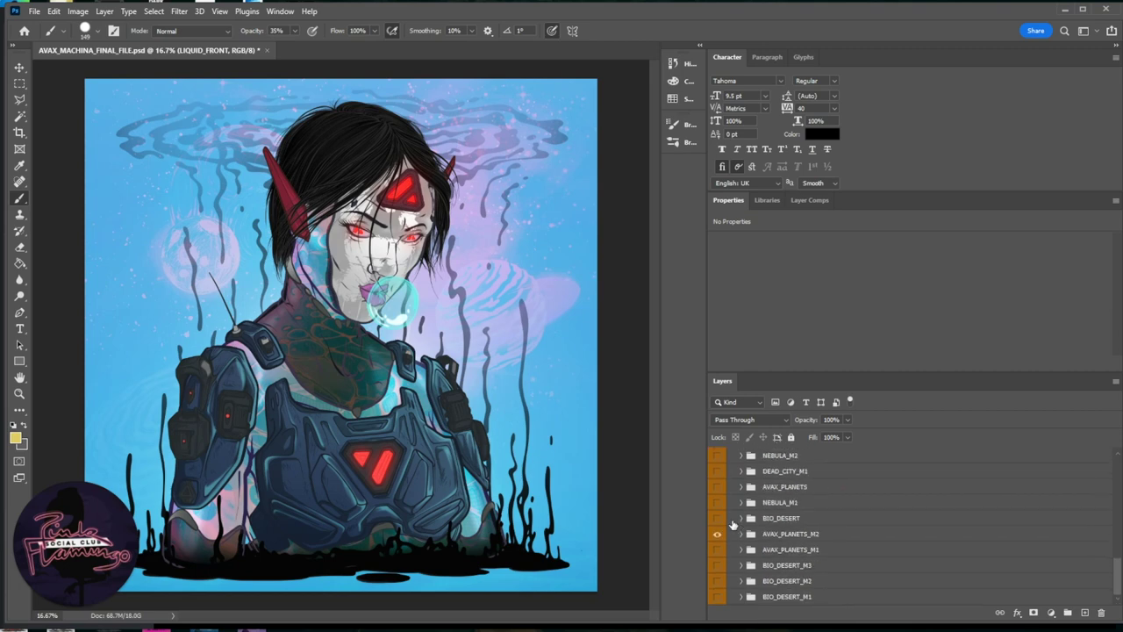
pyautogui.scroll(5, 731, 524)
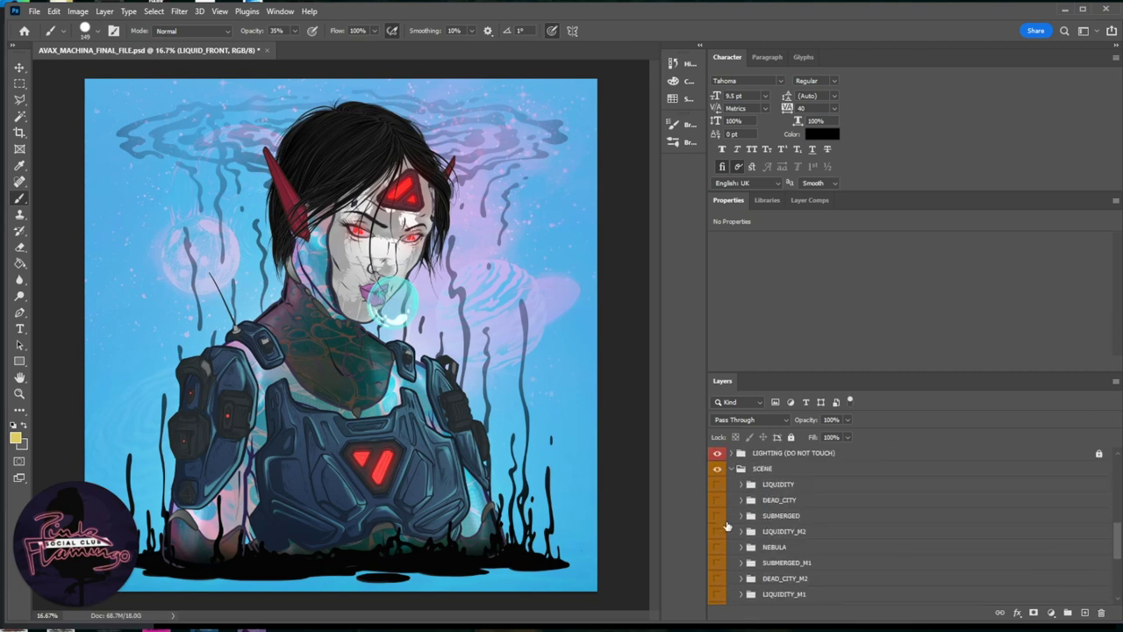
pyautogui.scroll(-4, 727, 524)
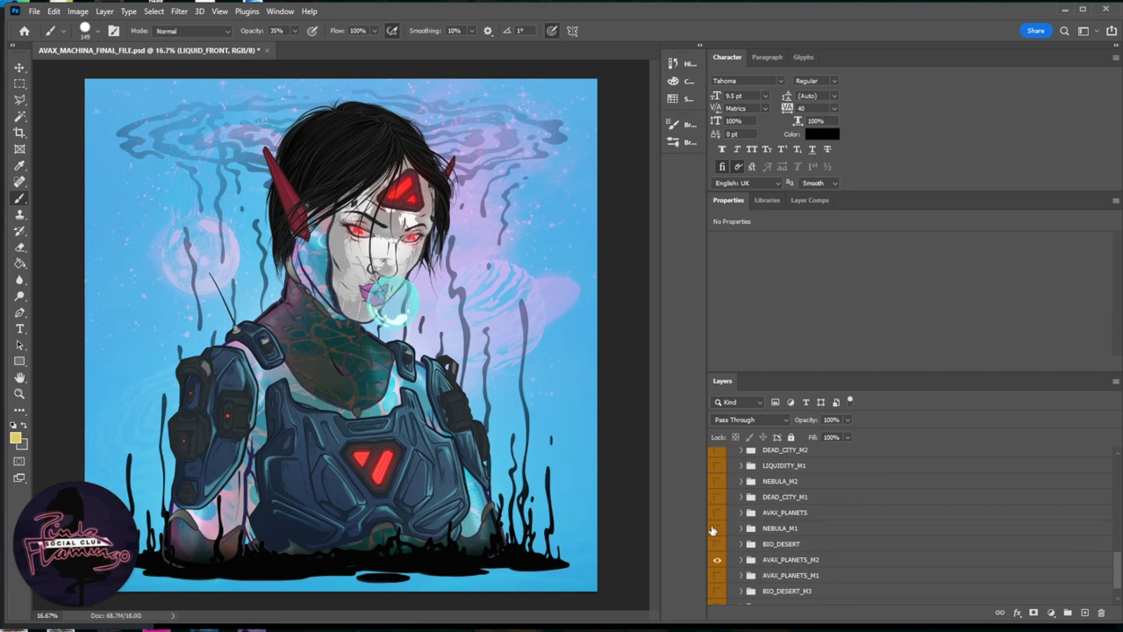
pyautogui.scroll(-2, 718, 526)
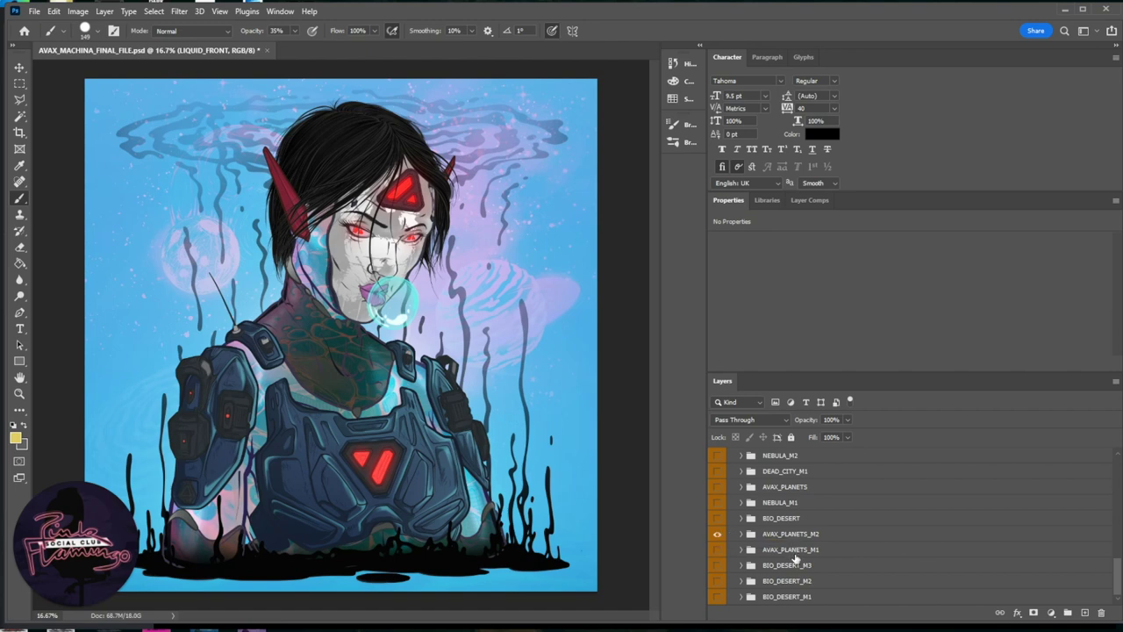
pyautogui.scroll(3, 792, 551)
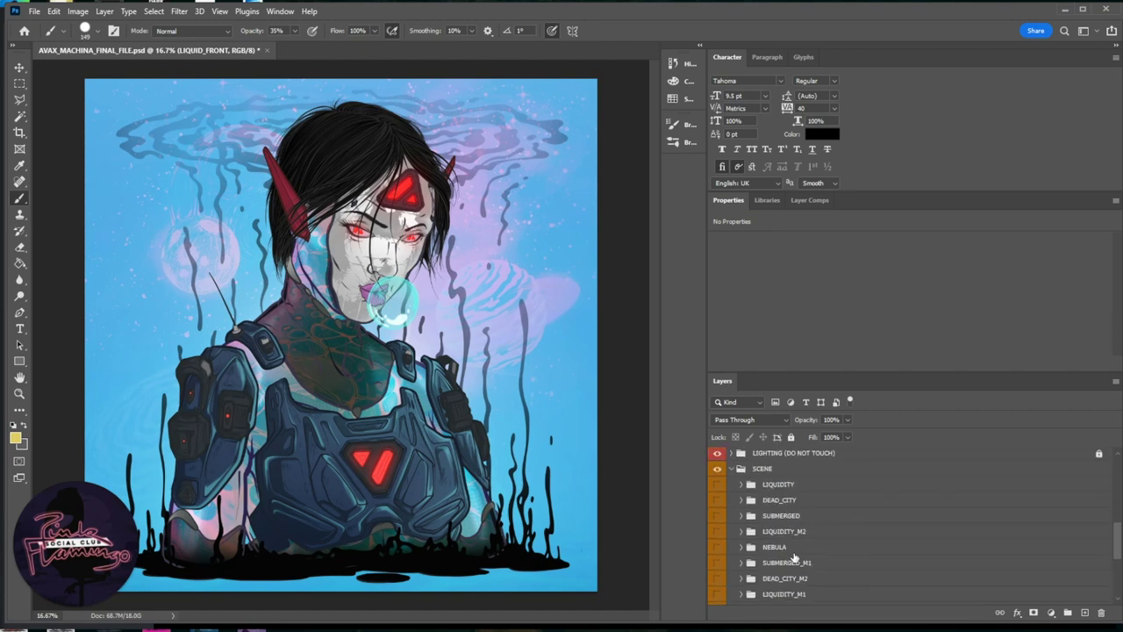
pyautogui.scroll(3, 794, 559)
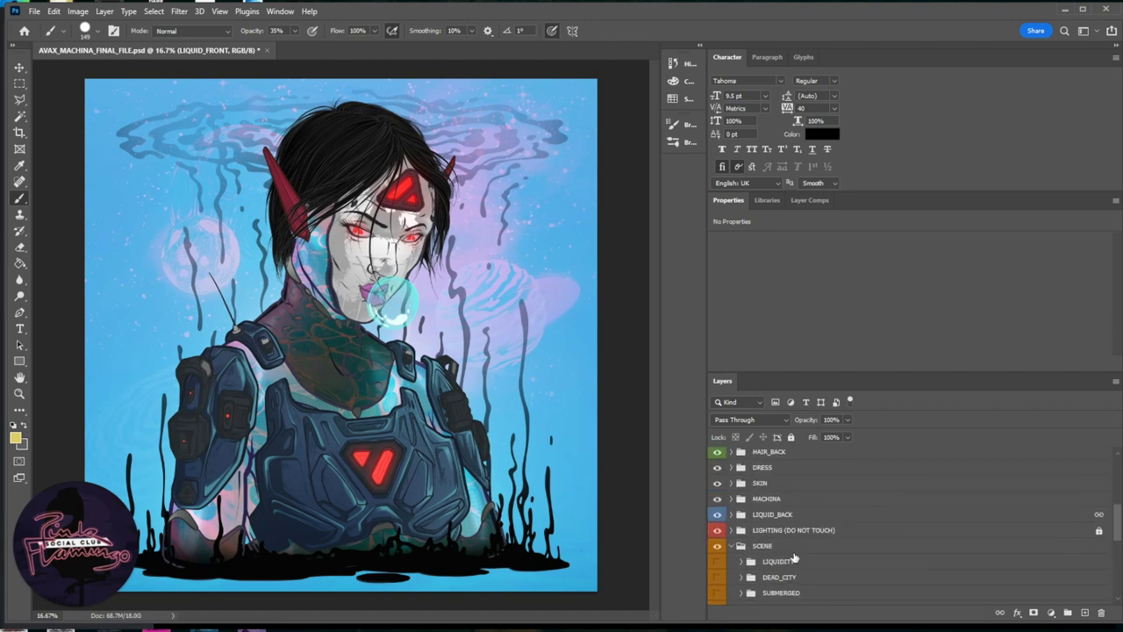
# Step: Examine the order of the character's layer groups above SCENE, from LIGHTING EFFECTS to HAIR_BACK
pyautogui.scroll(5, 794, 552)
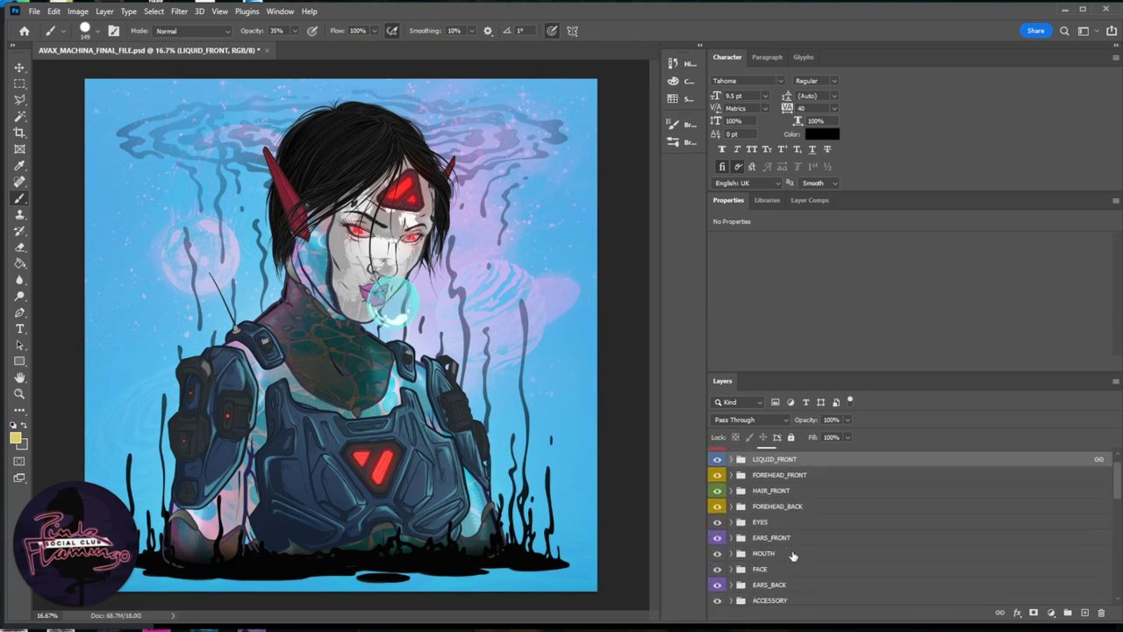
pyautogui.scroll(-3, 800, 544)
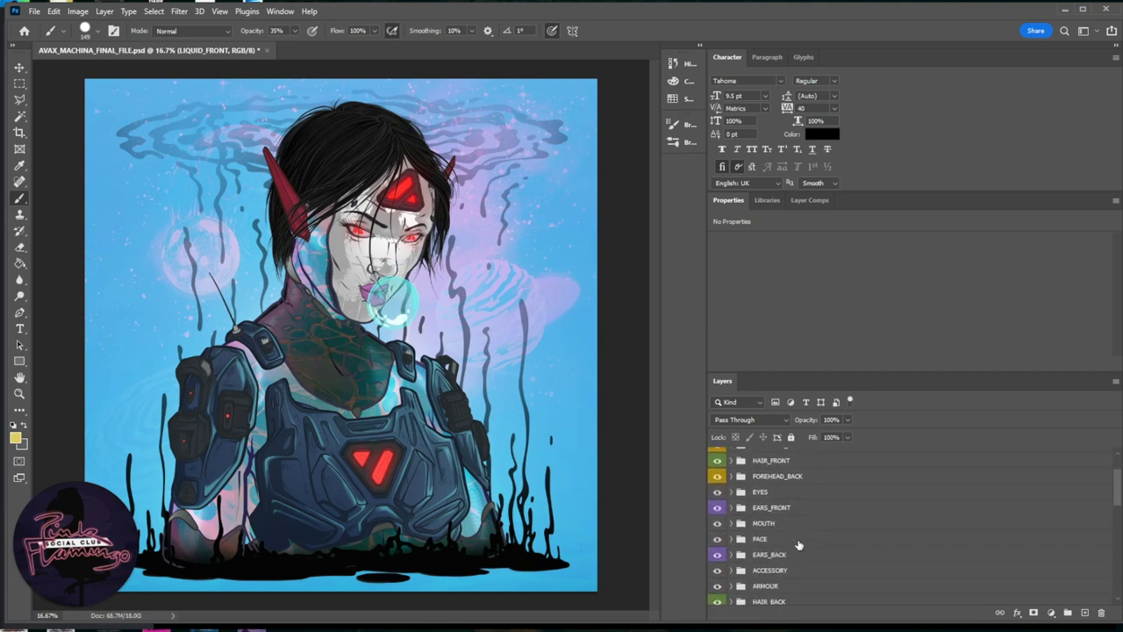
pyautogui.scroll(3, 795, 542)
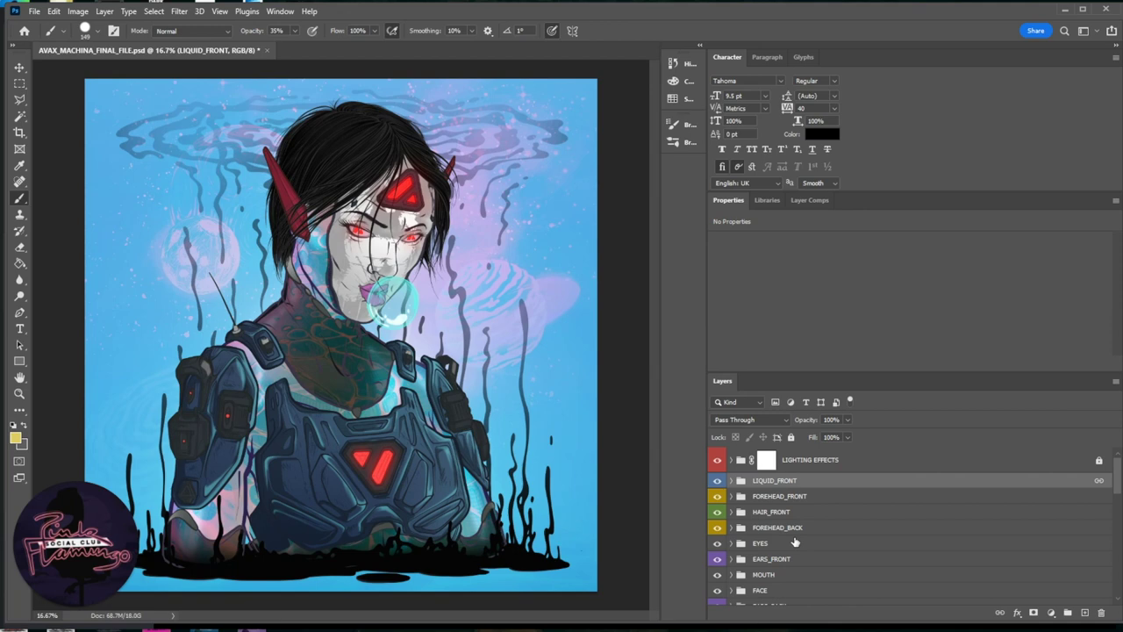
pyautogui.scroll(-3, 792, 544)
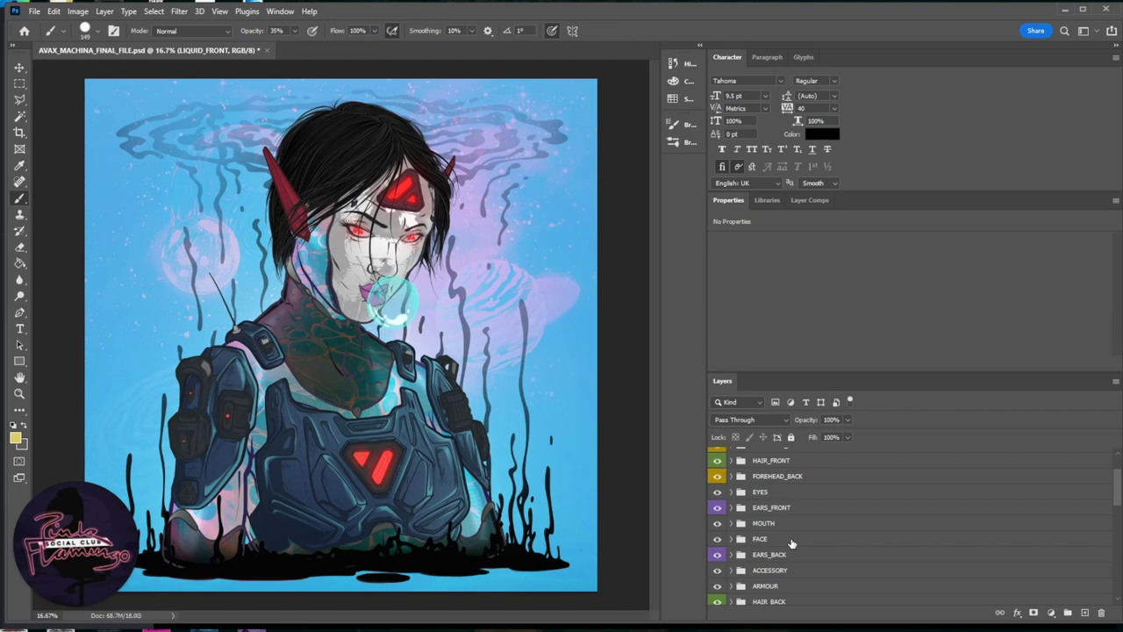
pyautogui.scroll(3, 793, 543)
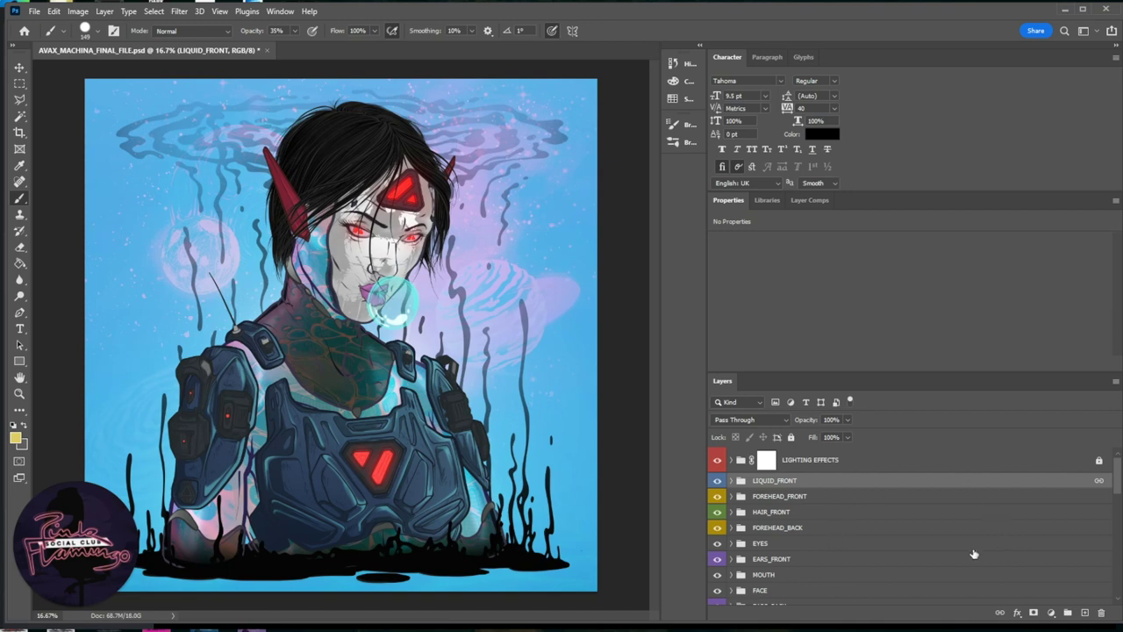
pyautogui.scroll(-2, 928, 545)
pyautogui.scroll(2, 922, 546)
# Step: In the SCENE group, hide the AVAX_PLANETS_M2 background and show AVAX_PLANETS_M1 instead
pyautogui.scroll(-3, 920, 547)
pyautogui.scroll(-1, 920, 548)
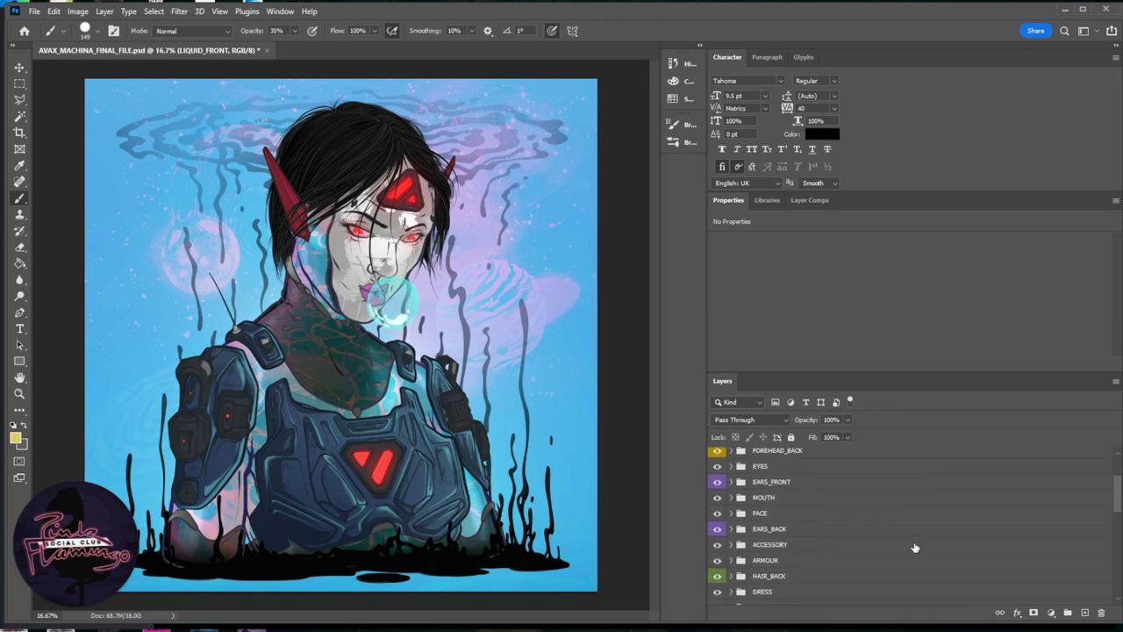
pyautogui.scroll(-2, 914, 547)
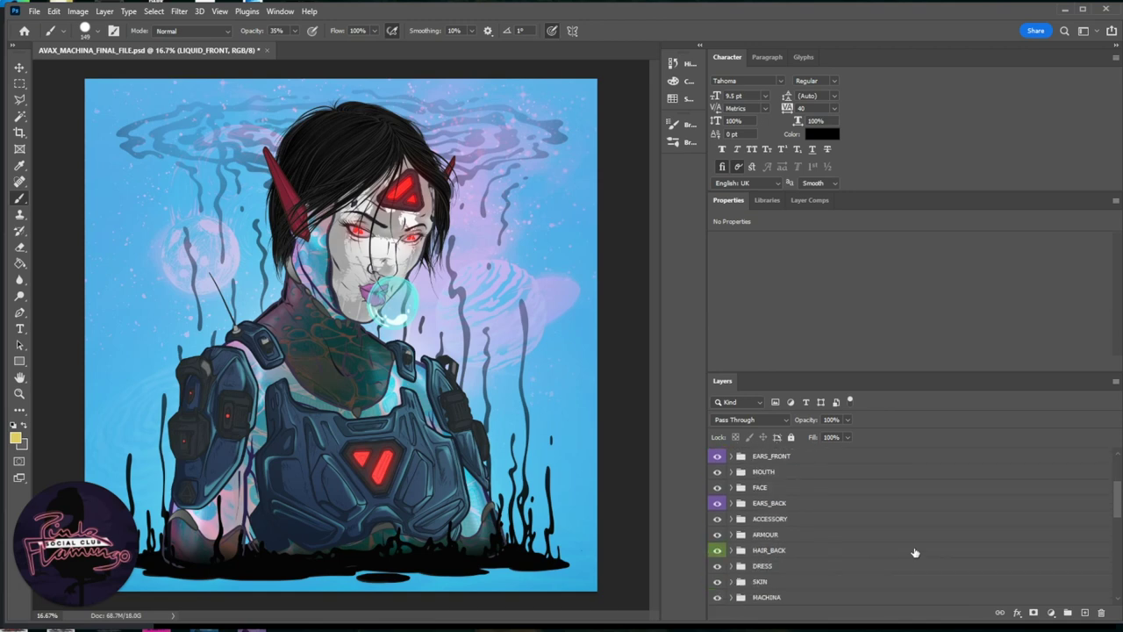
pyautogui.scroll(-3, 915, 553)
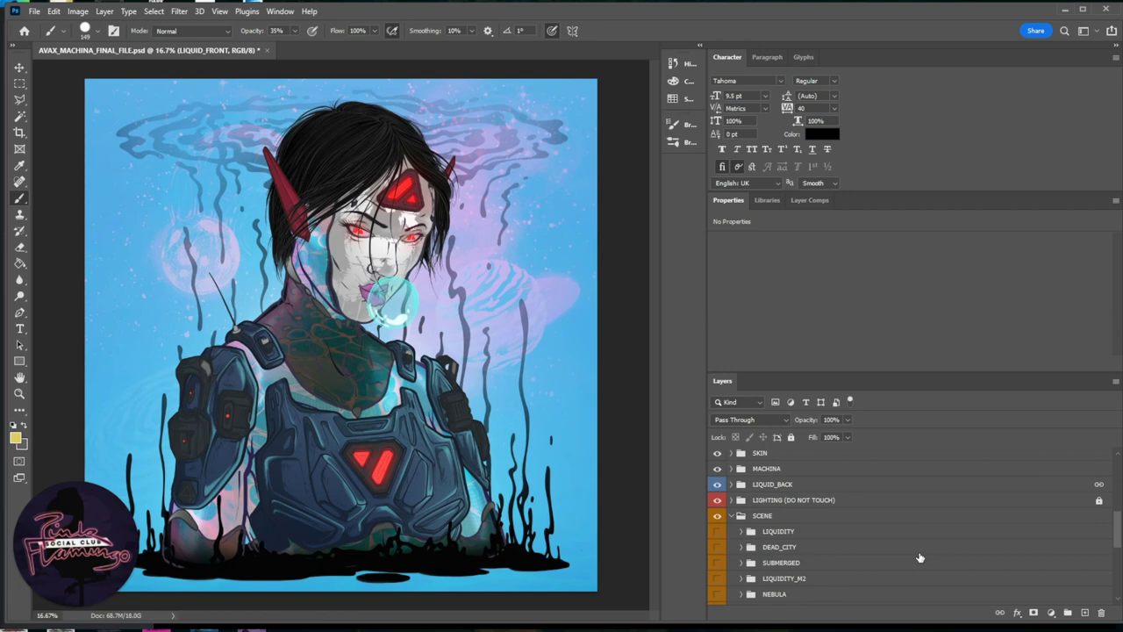
pyautogui.scroll(-5, 898, 593)
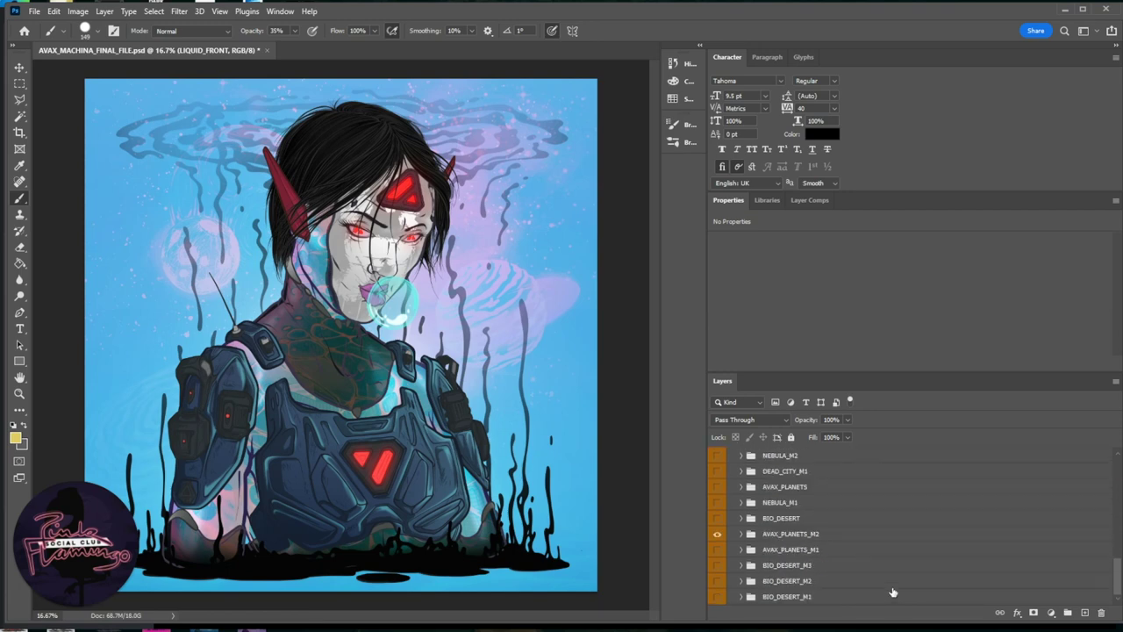
pyautogui.click(717, 535)
pyautogui.click(717, 550)
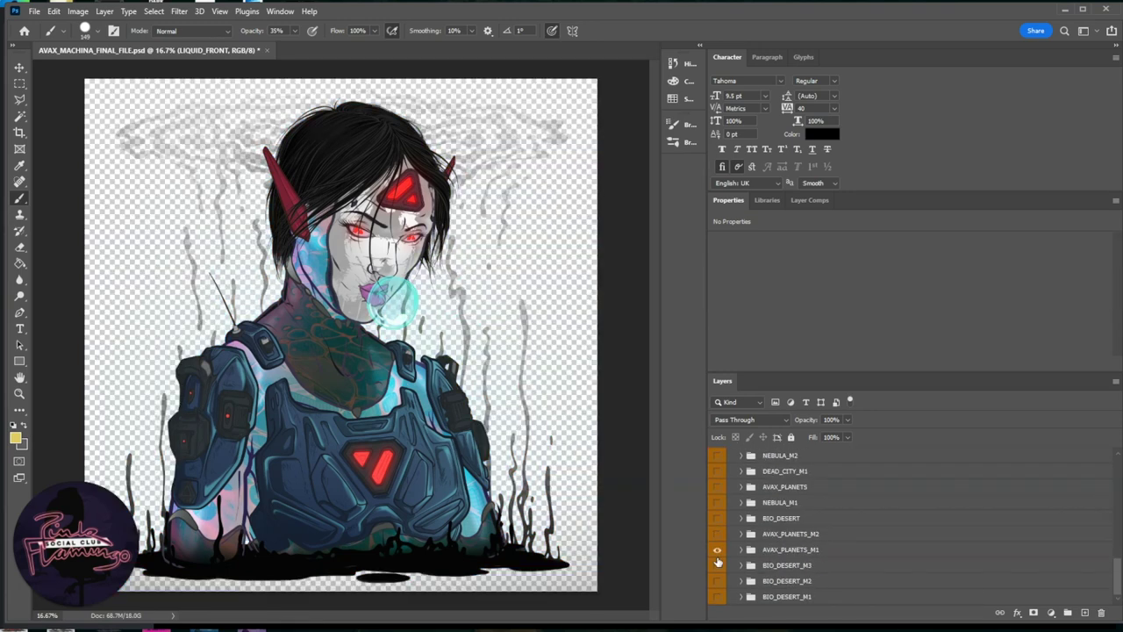
# Step: Hide AVAX_PLANETS_M1 and preview the BIO_DESERT_M3, BIO_DESERT_M2 and BIO_DESERT_M1 backgrounds one at a time
pyautogui.click(717, 551)
pyautogui.click(717, 565)
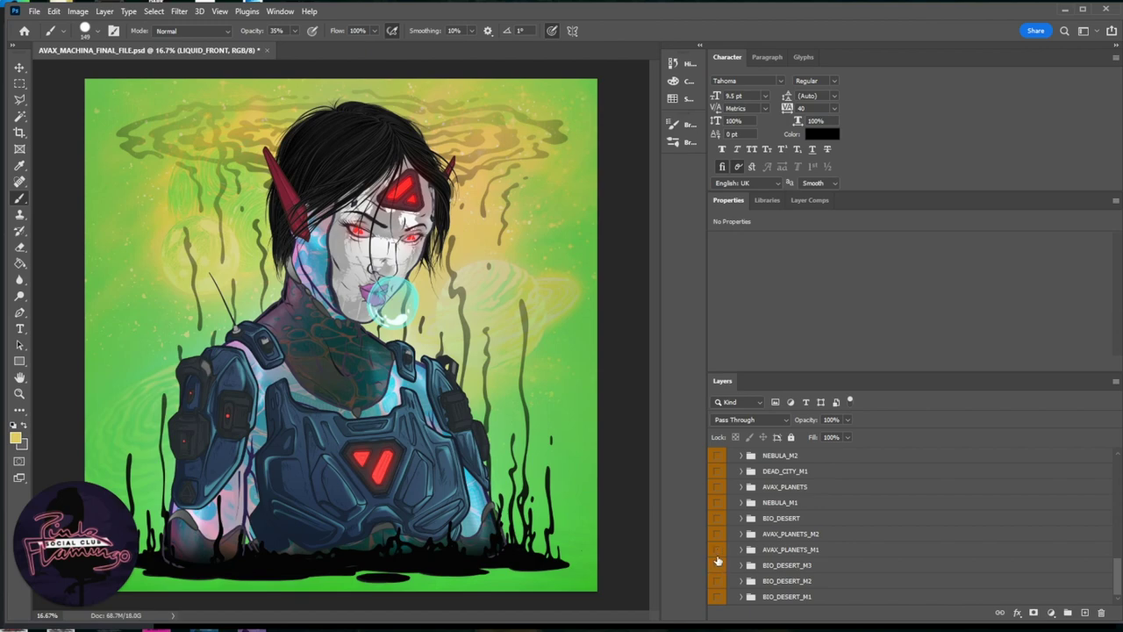
pyautogui.click(717, 568)
pyautogui.click(717, 581)
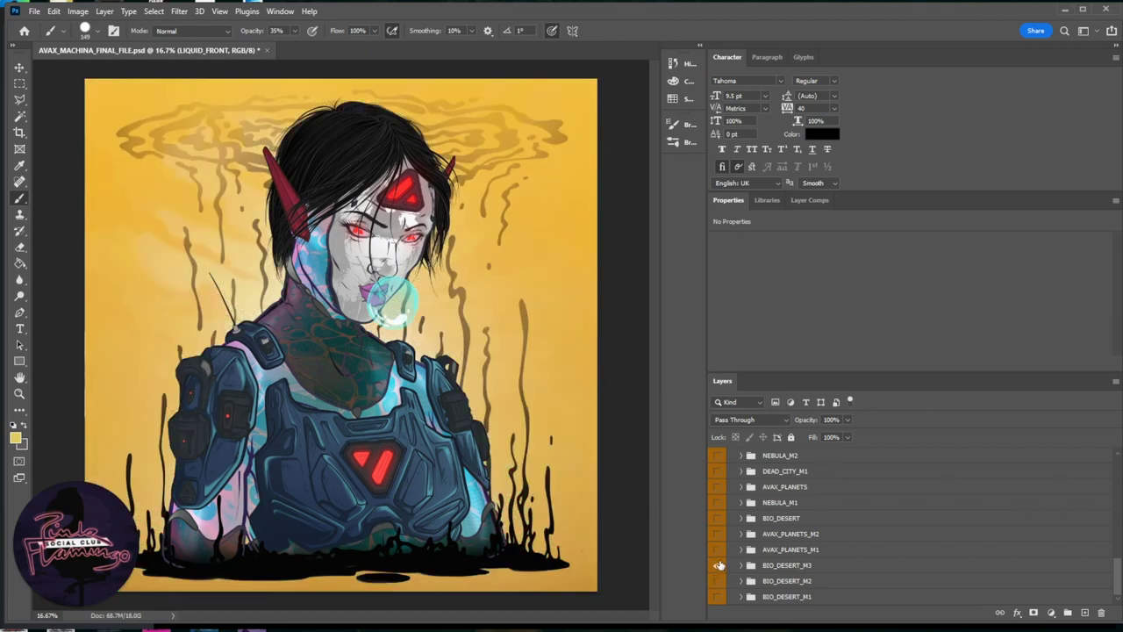
pyautogui.click(717, 581)
pyautogui.click(717, 584)
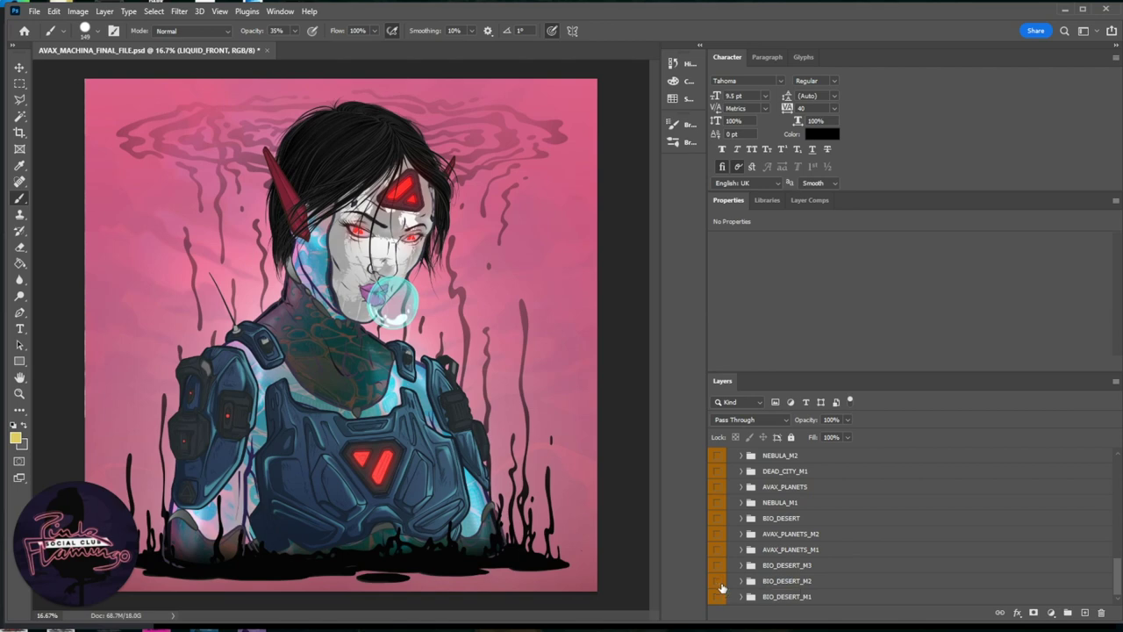
pyautogui.click(717, 583)
pyautogui.click(716, 602)
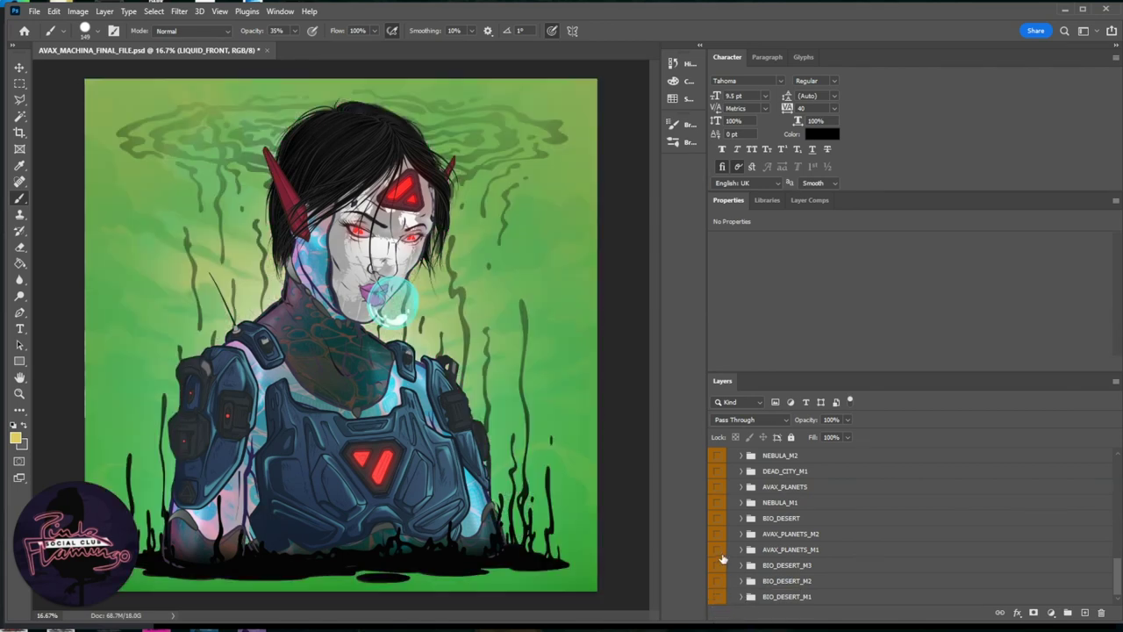
# Step: Preview the NEBULA_M1 background, and replace it with NEBULA_M2
pyautogui.click(716, 506)
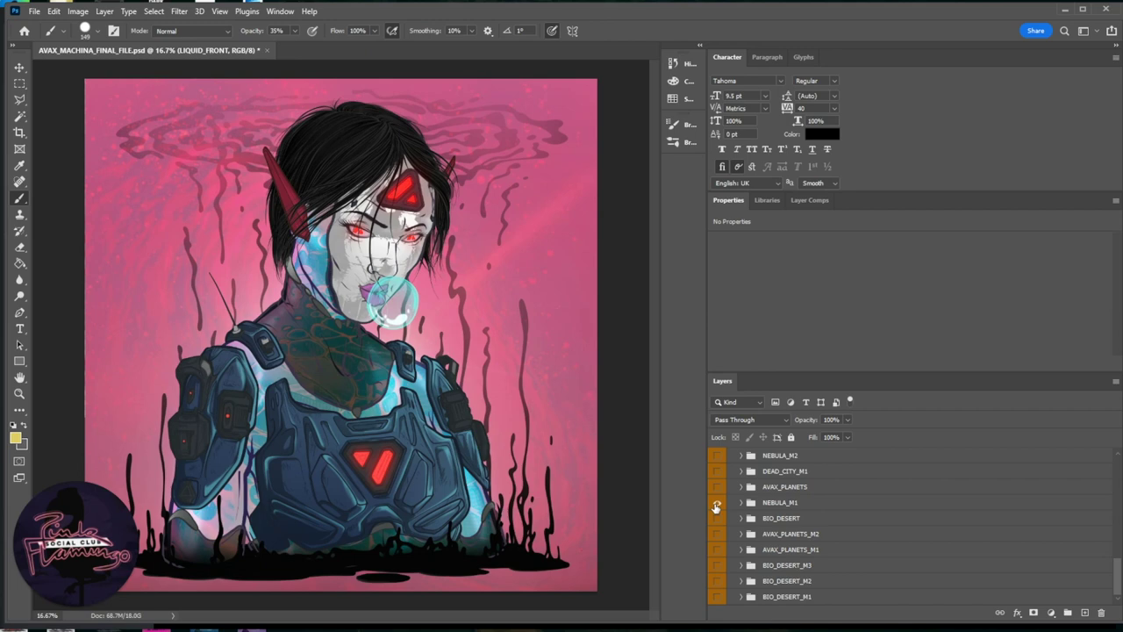
pyautogui.scroll(3, 716, 507)
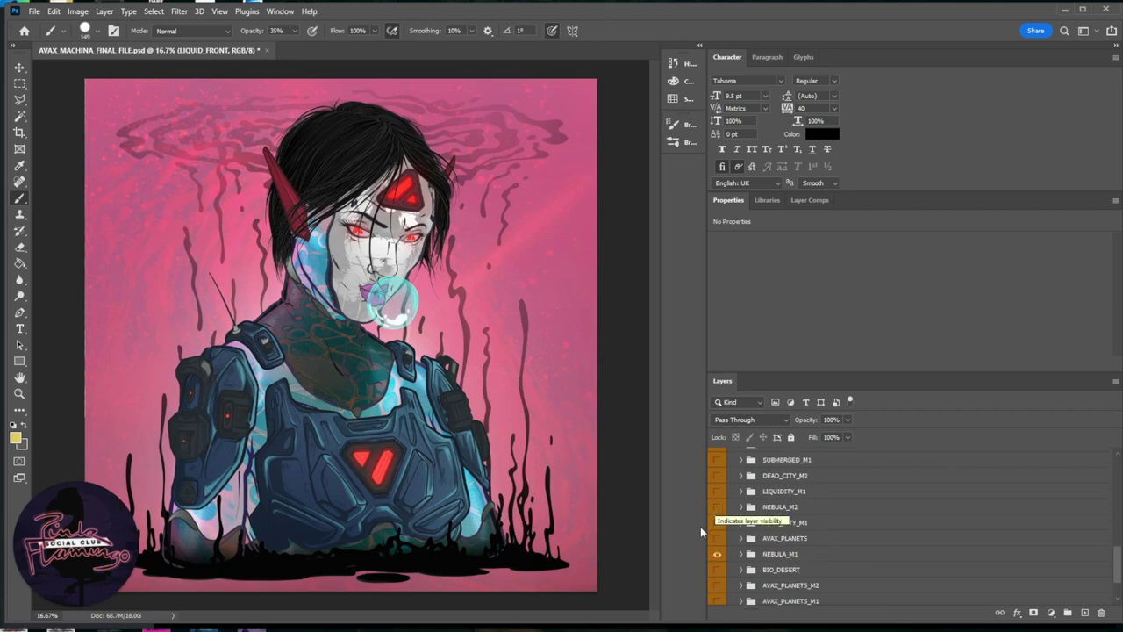
pyautogui.click(717, 553)
pyautogui.click(718, 506)
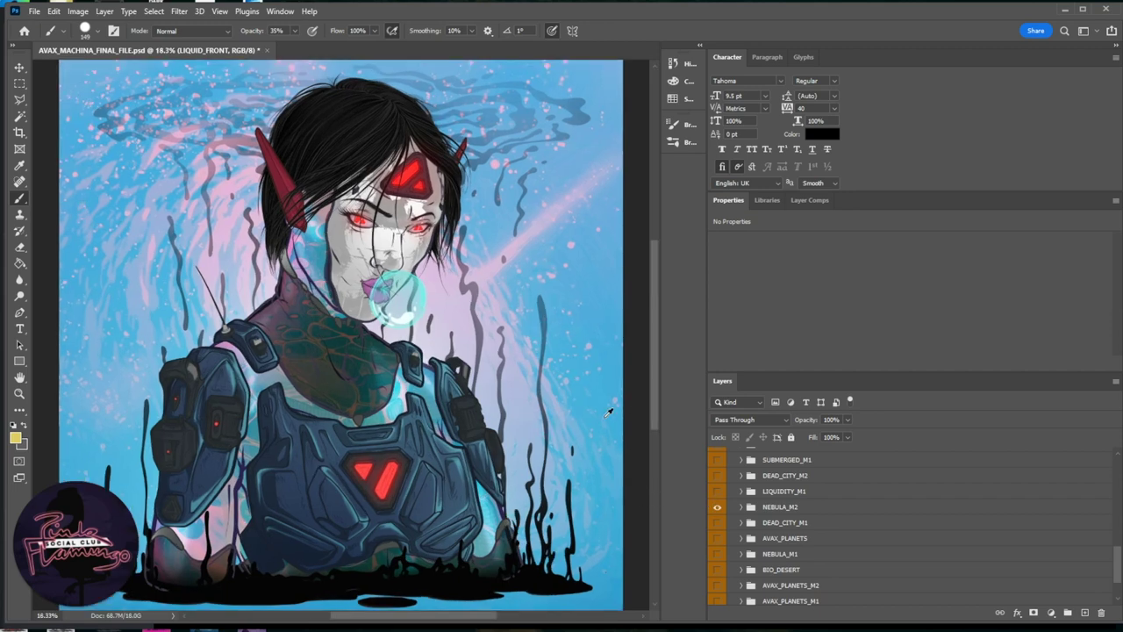
# Step: Compare the NEBULA_M2 and LIQUIDITY_M1 backgrounds behind the character at thumbnail size
pyautogui.scroll(-3, 609, 412)
pyautogui.scroll(-5, 608, 413)
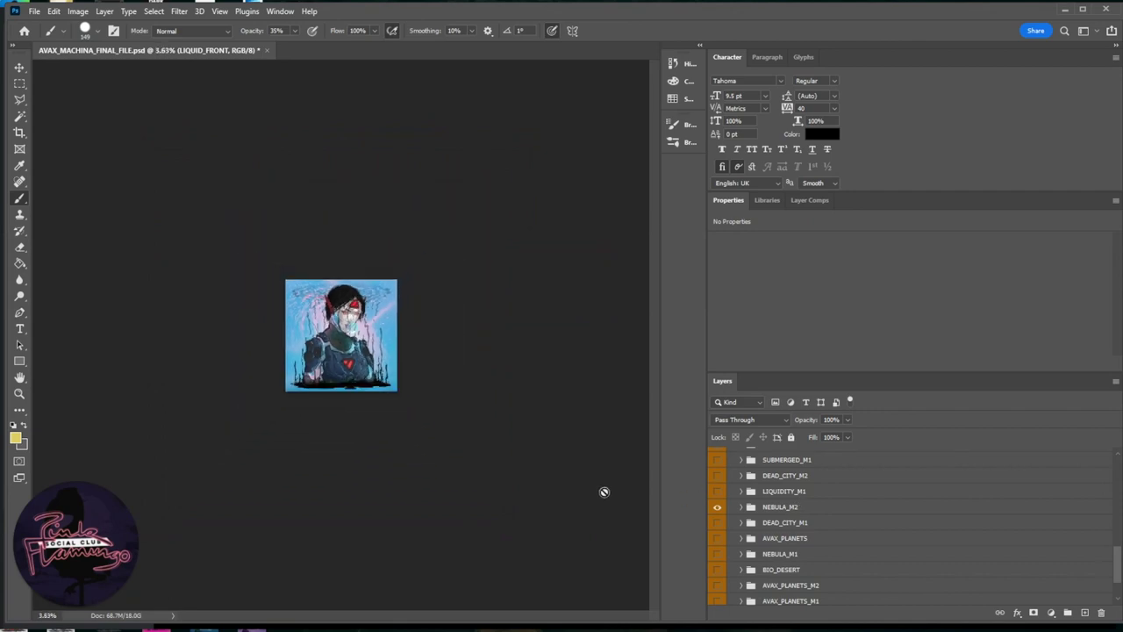
pyautogui.scroll(-1, 514, 411)
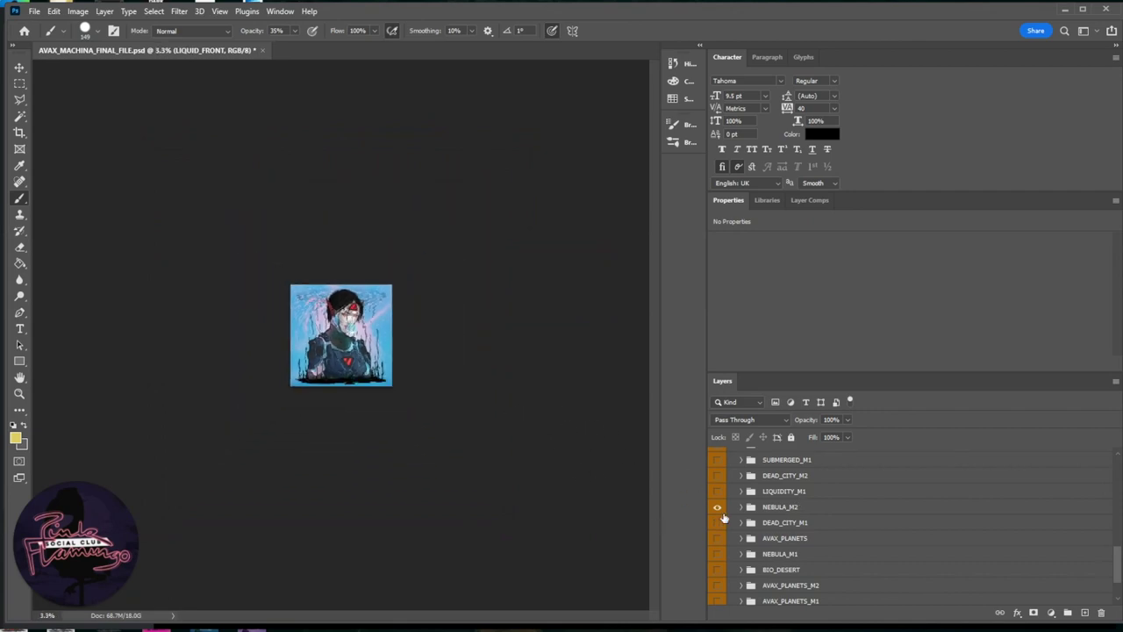
pyautogui.click(716, 507)
pyautogui.click(717, 509)
pyautogui.click(717, 509)
pyautogui.click(717, 509)
pyautogui.click(717, 493)
pyautogui.click(717, 508)
# Step: Hide LIQUIDITY_M1 and preview the DEAD_CITY_M2 and SUBMERGED_M1 backgrounds in turn
pyautogui.click(718, 493)
pyautogui.click(718, 476)
pyautogui.click(717, 476)
pyautogui.click(717, 460)
# Step: Hide SUBMERGED_M1 and preview the original SUBMERGED background by switching its visibility on and off
pyautogui.scroll(1, 717, 460)
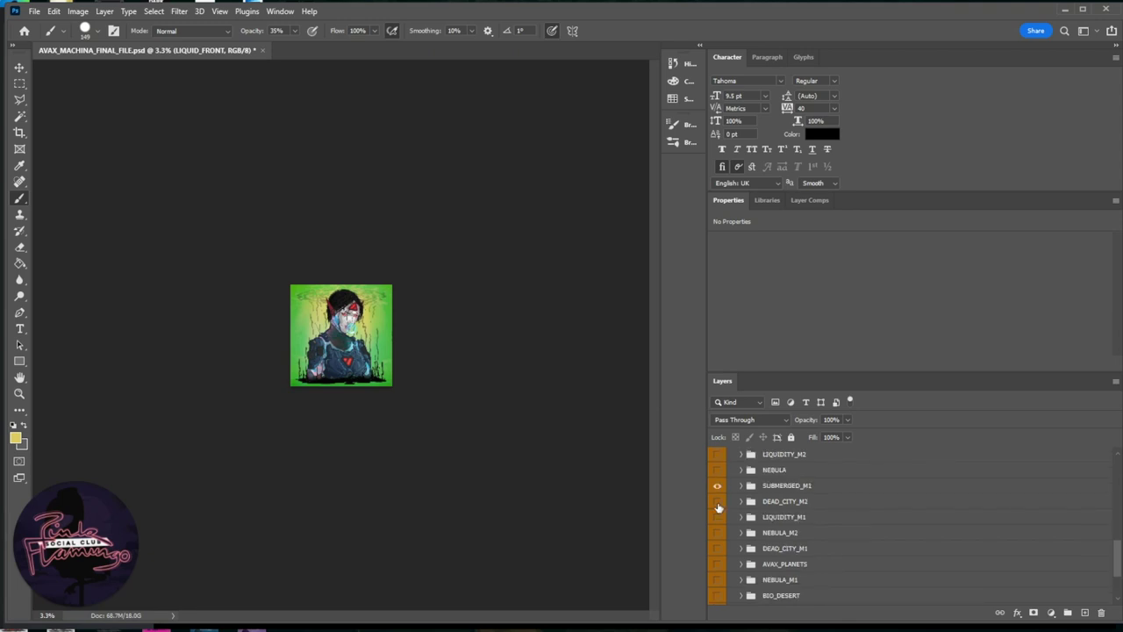
pyautogui.click(717, 487)
pyautogui.scroll(1, 717, 489)
pyautogui.click(716, 490)
pyautogui.click(716, 490)
pyautogui.click(716, 491)
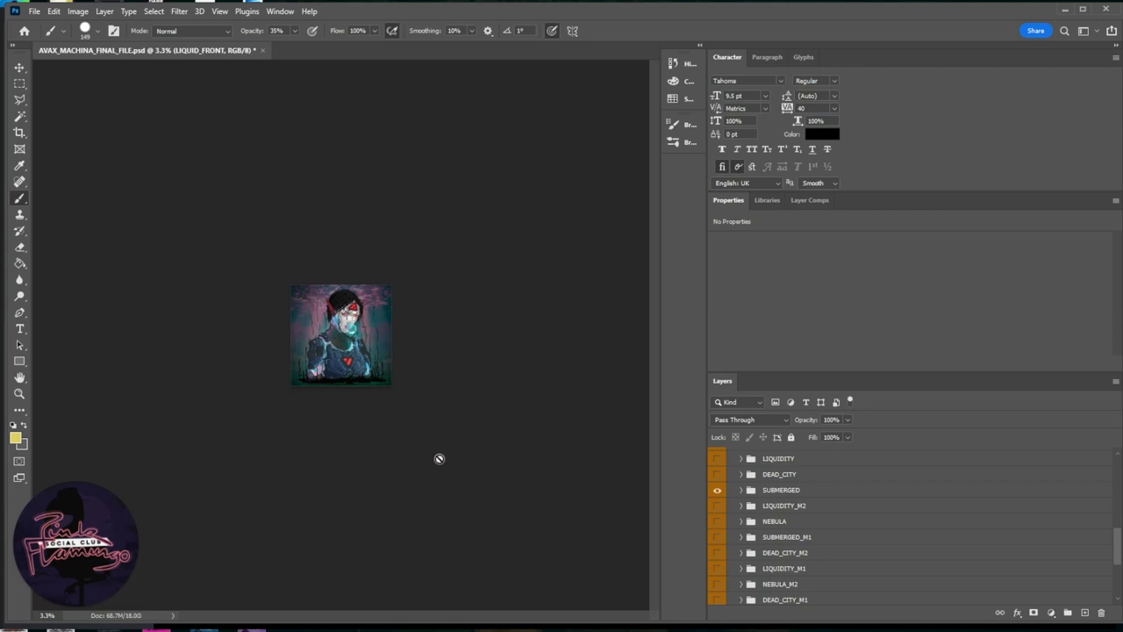
pyautogui.click(717, 492)
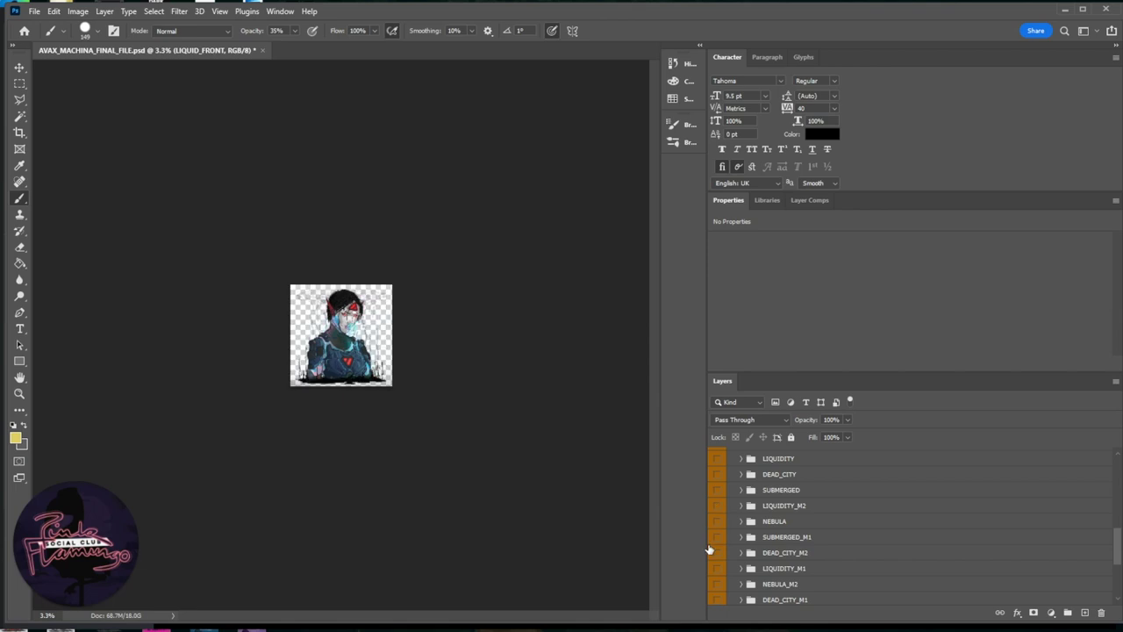
# Step: Preview the SUBMERGED_M1 variant and the LIQUIDITY_M1 variant, showing only one at a time
pyautogui.click(717, 537)
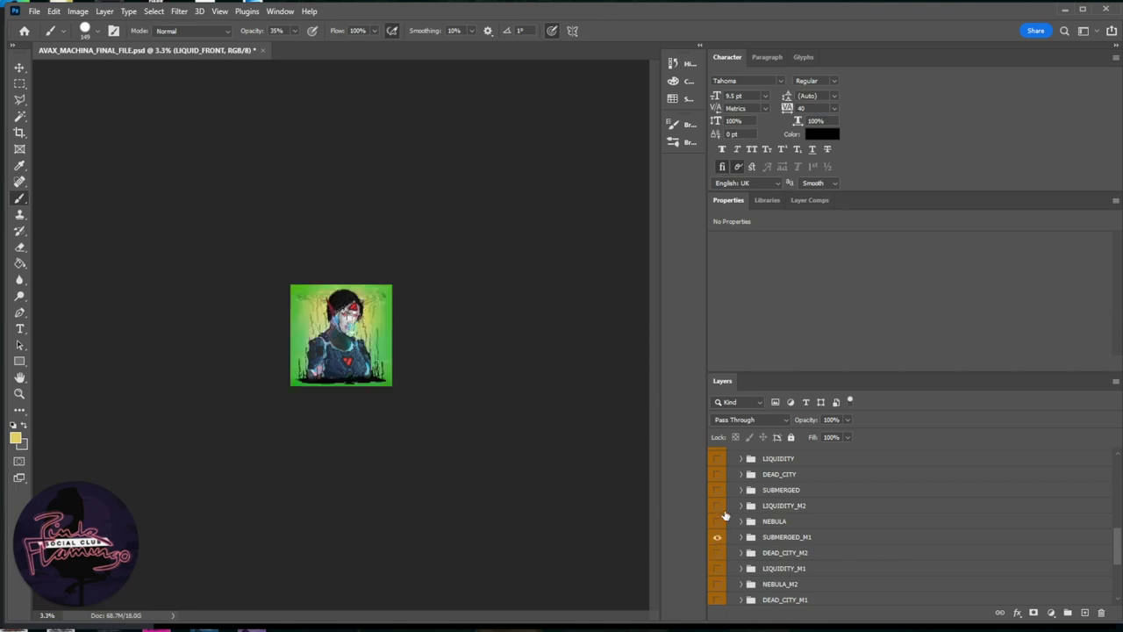
pyautogui.click(717, 537)
pyautogui.click(716, 569)
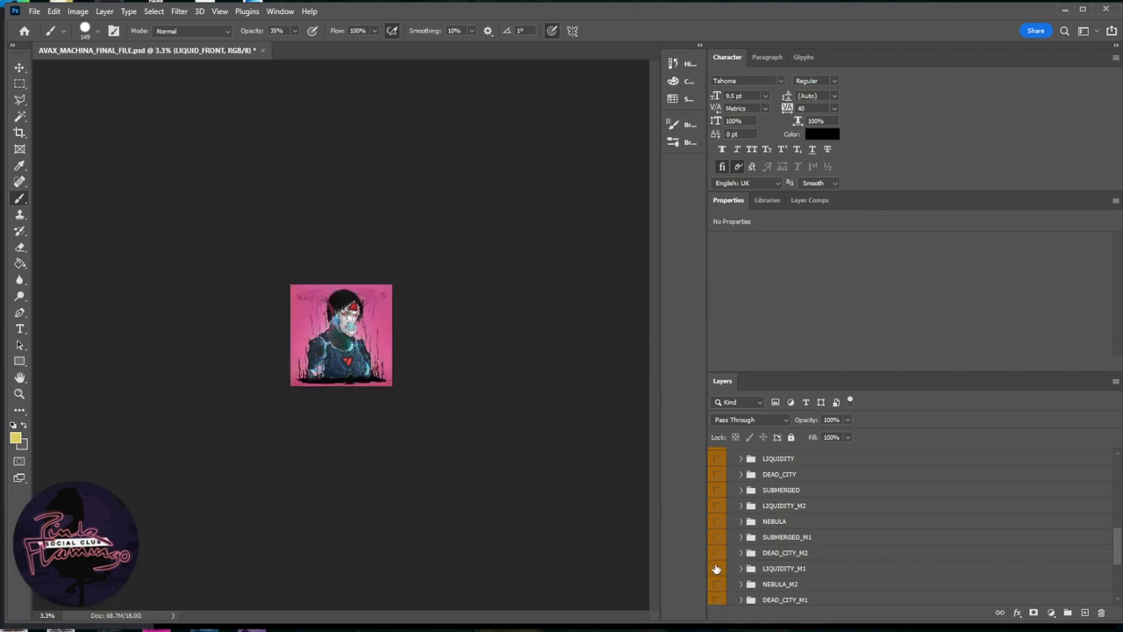
pyautogui.click(718, 569)
# Step: Preview the NEBULA_M2, LIQUIDITY_M1 and DEAD_CITY_M2 backgrounds one after another
pyautogui.scroll(-1, 717, 568)
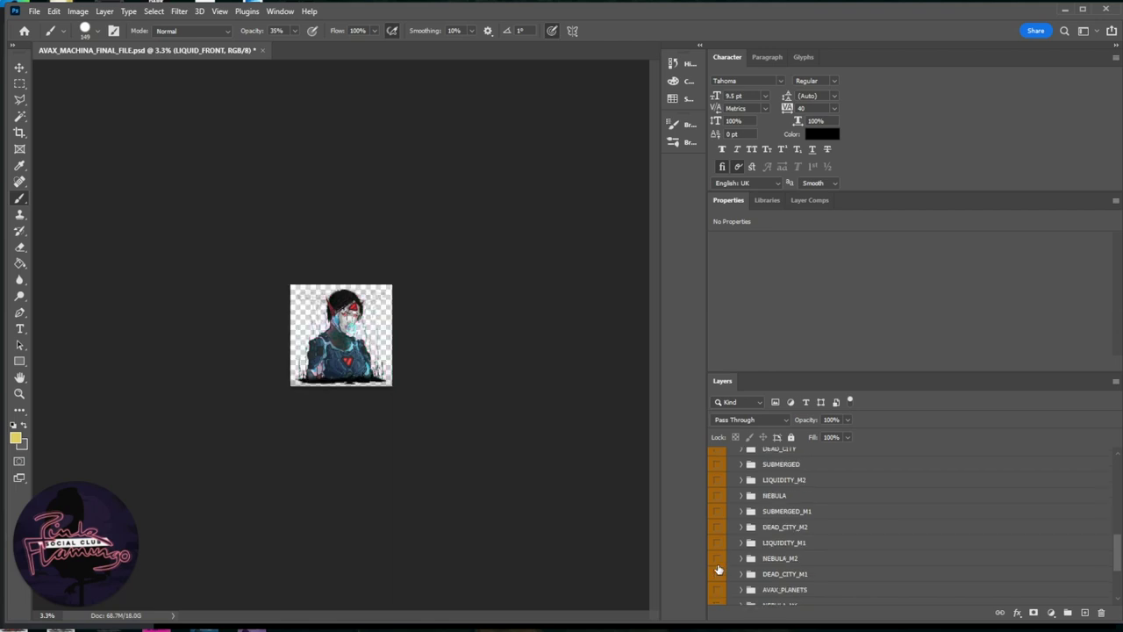
pyautogui.click(714, 559)
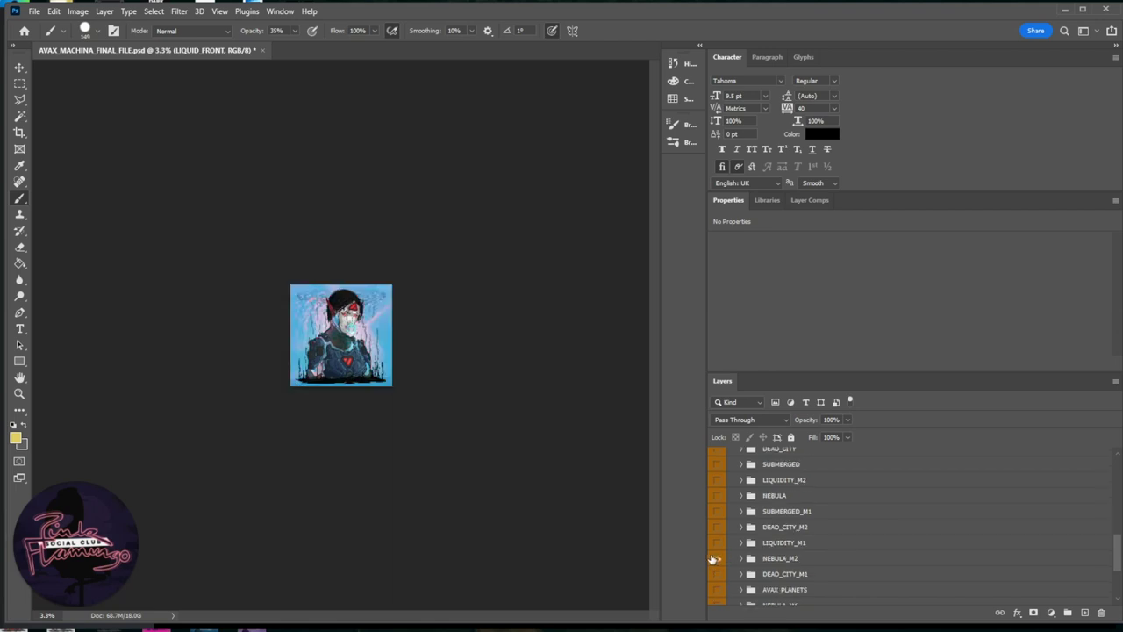
pyautogui.click(715, 559)
pyautogui.click(716, 543)
pyautogui.click(716, 543)
pyautogui.click(716, 528)
pyautogui.click(716, 529)
pyautogui.click(717, 528)
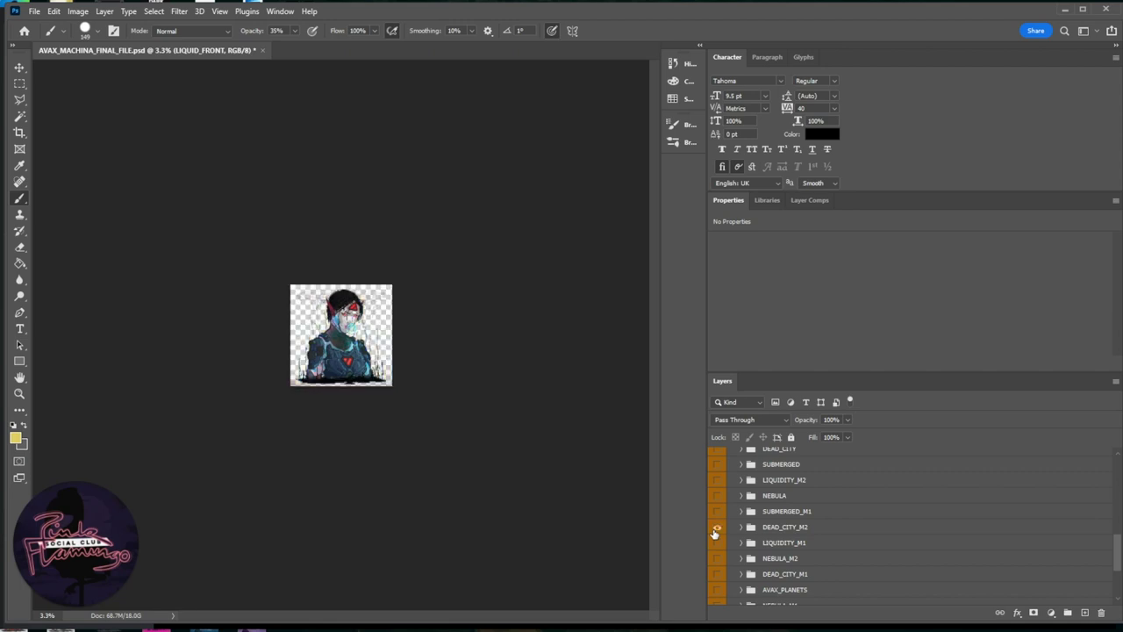
# Step: Show the DEAD_CITY background in the SCENE group and inspect the full artwork up close
pyautogui.scroll(3, 717, 512)
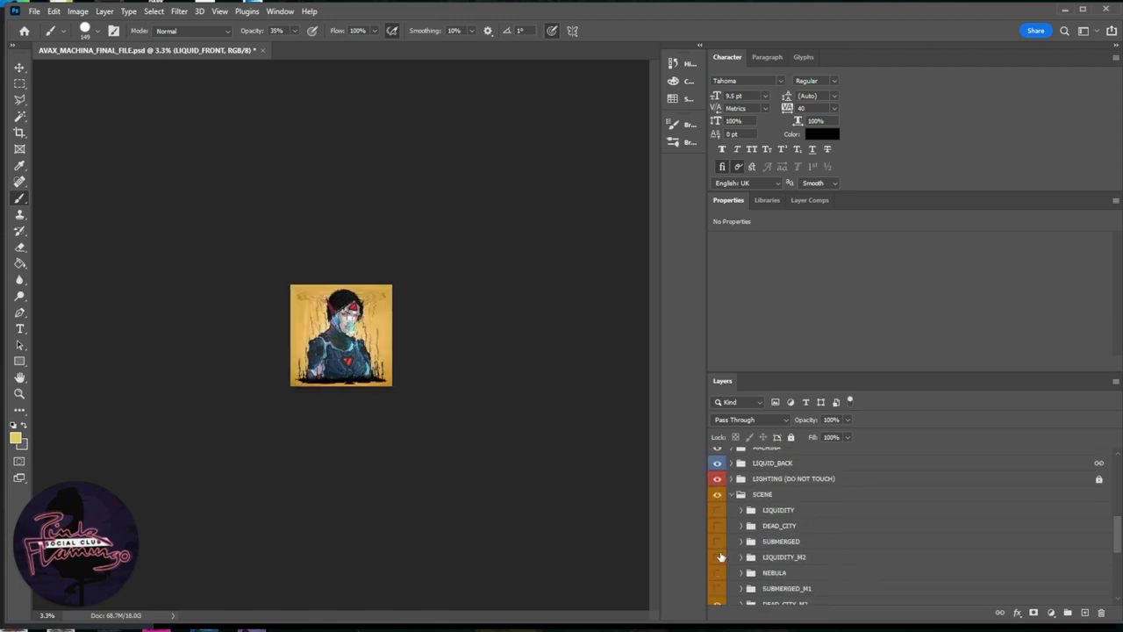
pyautogui.click(717, 526)
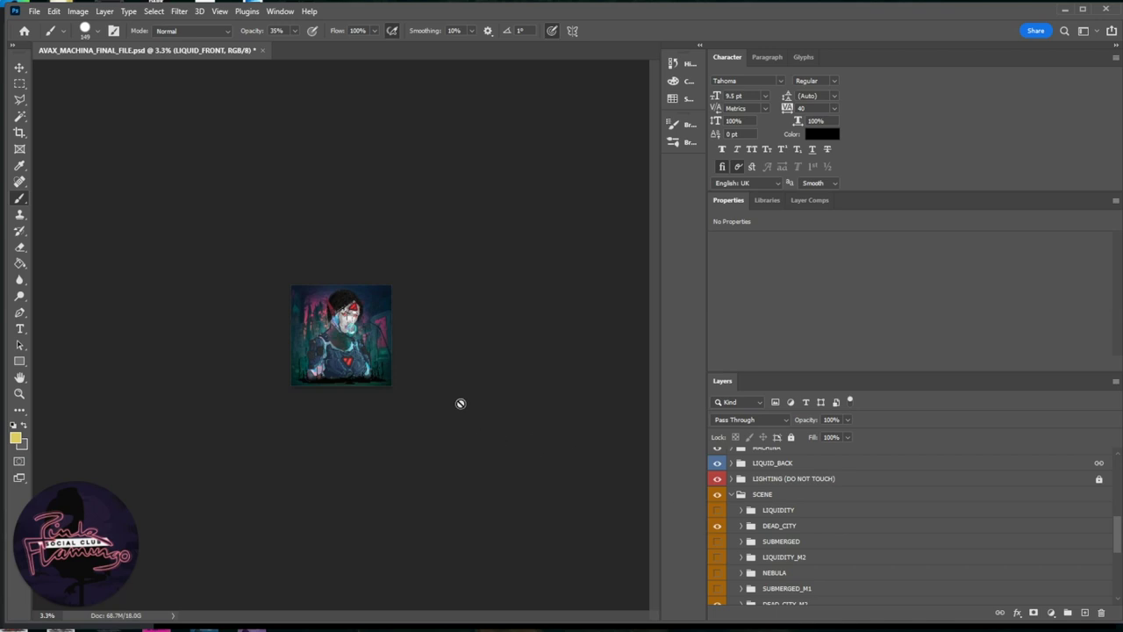
pyautogui.scroll(5, 406, 316)
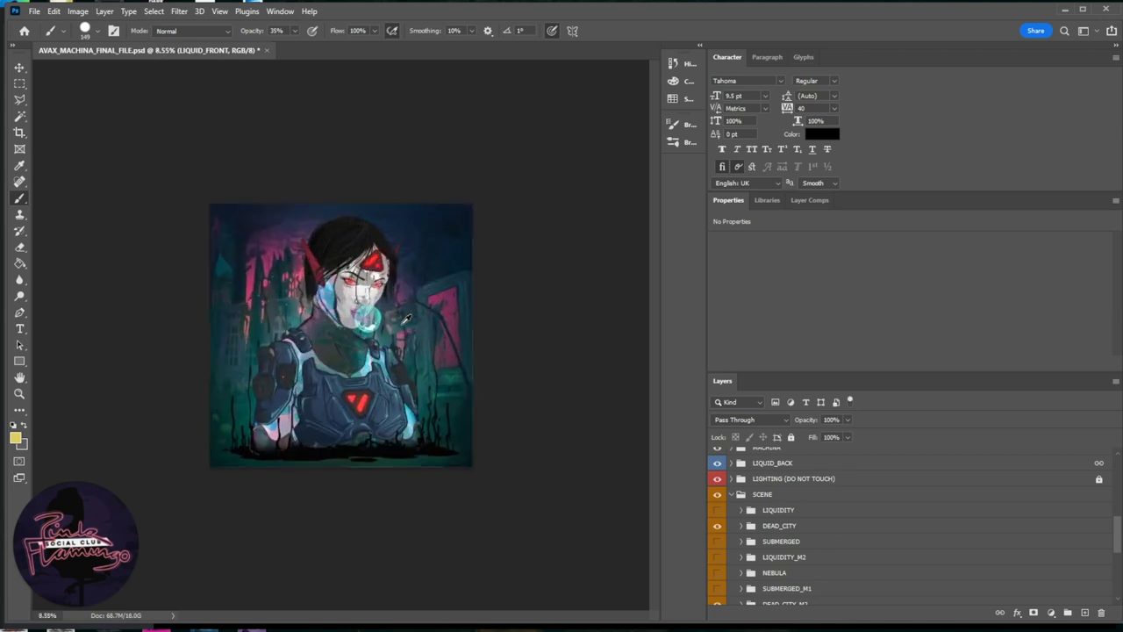
pyautogui.scroll(4, 406, 318)
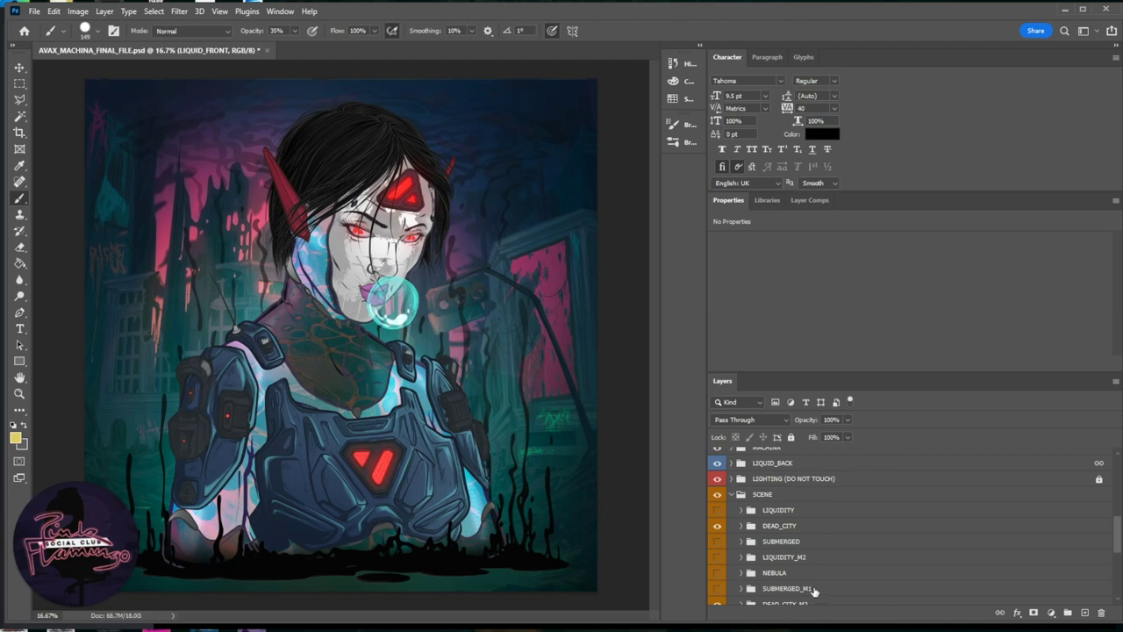
# Step: Hide the DEAD_CITY_M2 variant while keeping the DEAD_CITY background switched on
pyautogui.click(718, 526)
pyautogui.scroll(-3, 718, 531)
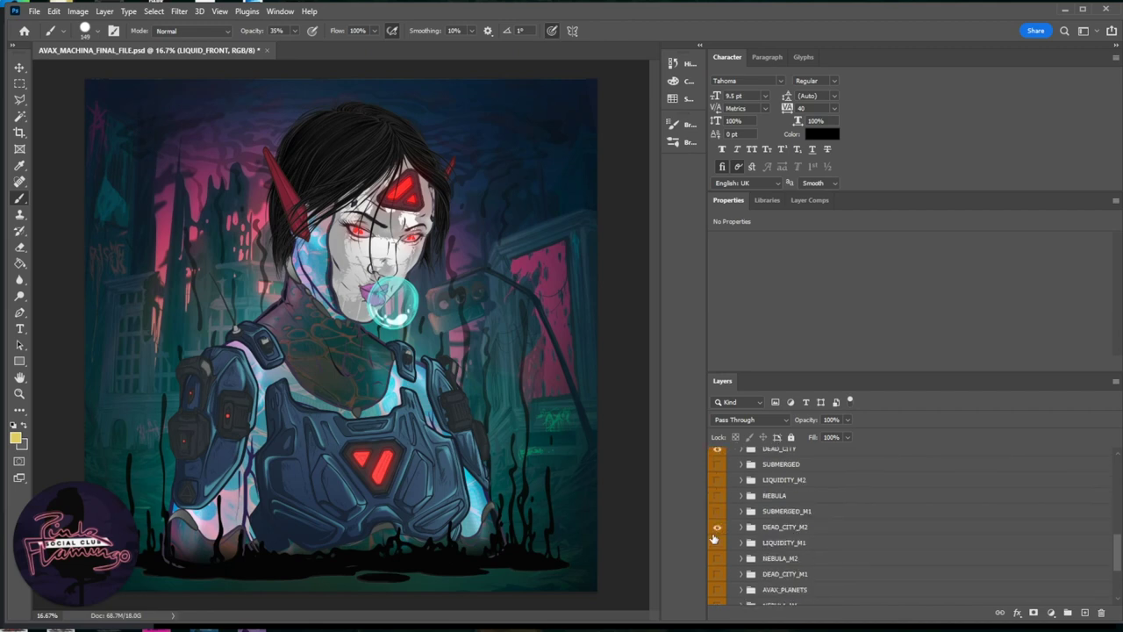
pyautogui.click(718, 527)
# Step: Show the AVAX_PLANETS background and compare it with DEAD_CITY, leaving DEAD_CITY switched on
pyautogui.scroll(-2, 724, 541)
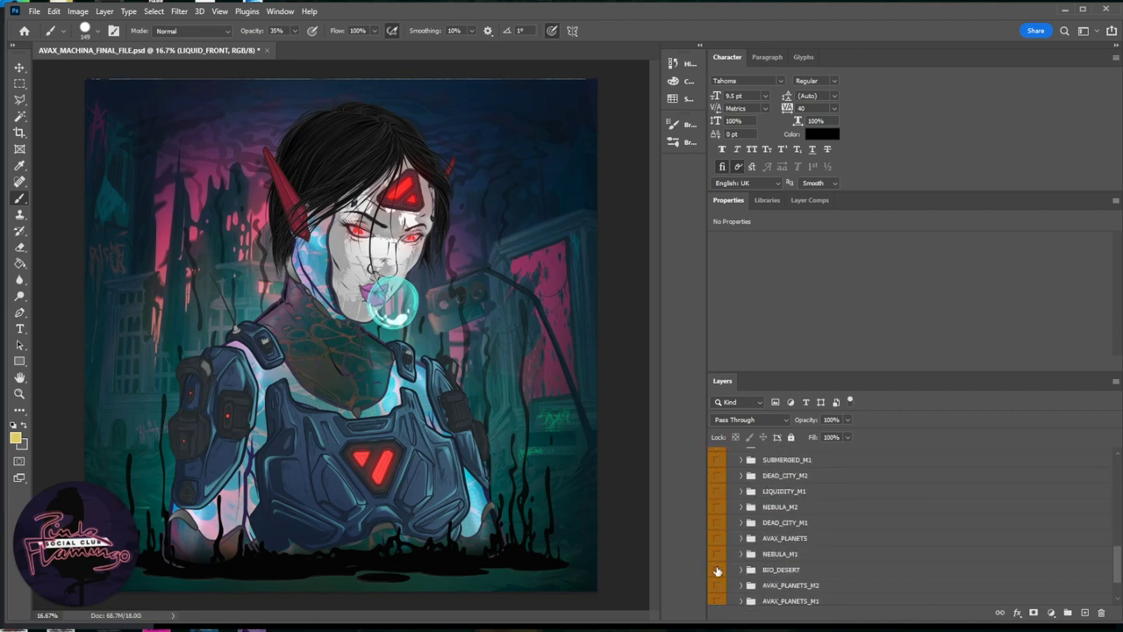
pyautogui.scroll(-2, 721, 575)
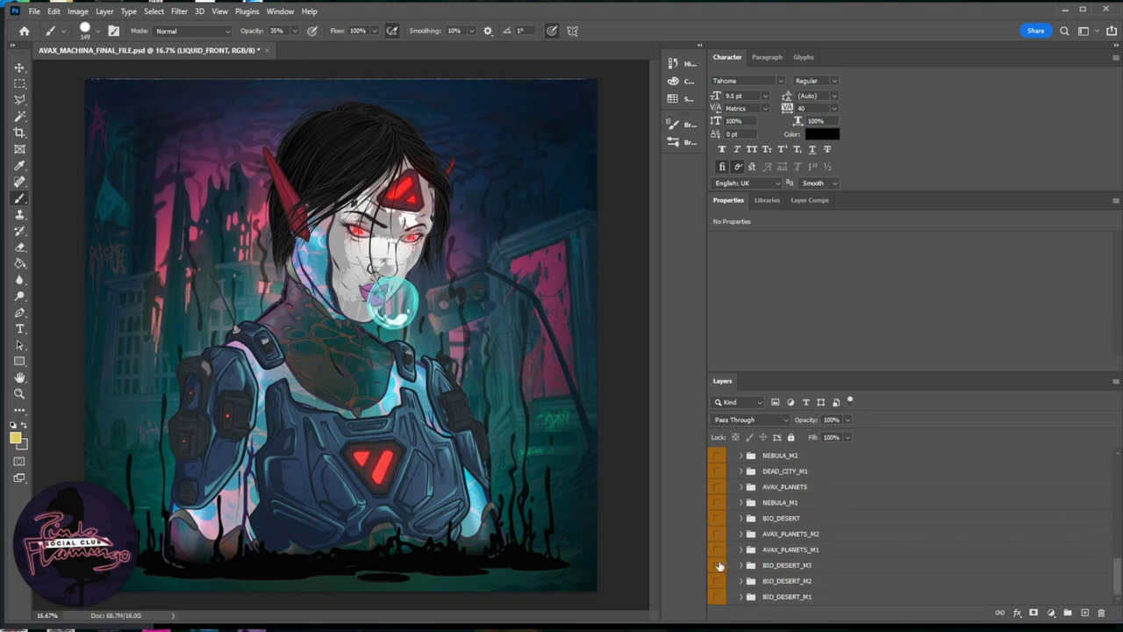
pyautogui.scroll(1, 721, 564)
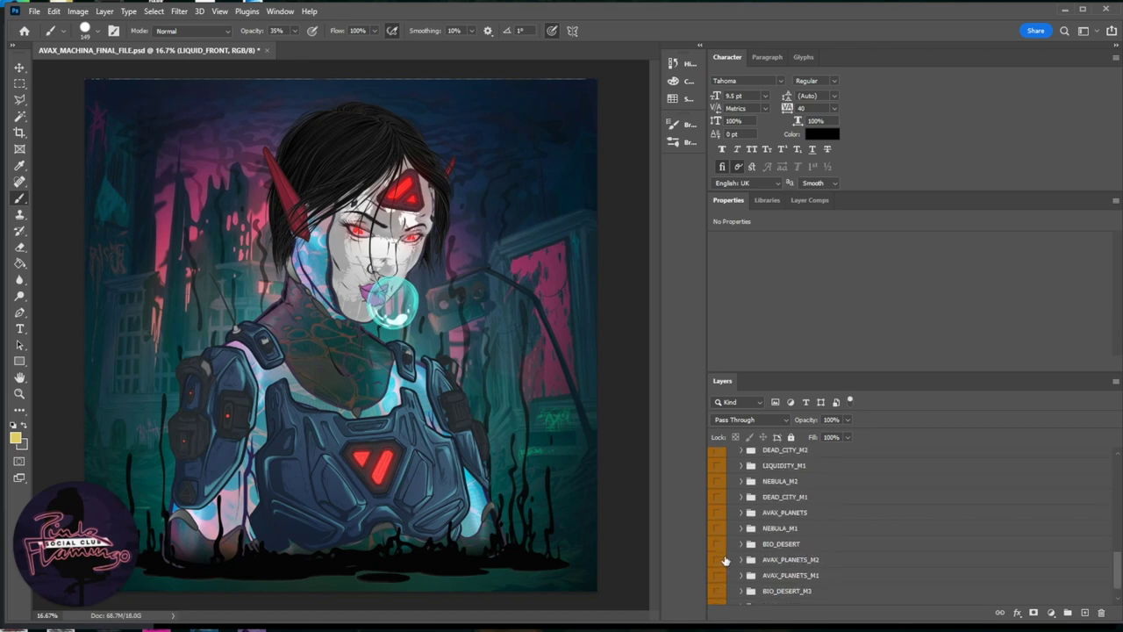
pyautogui.click(718, 517)
pyautogui.scroll(5, 718, 518)
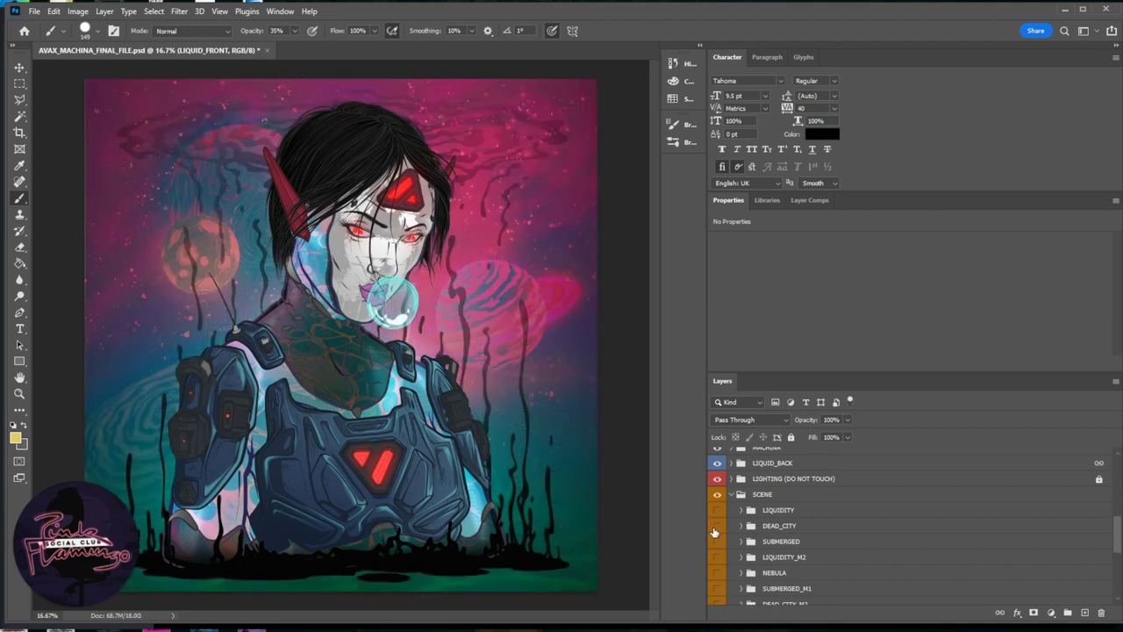
pyautogui.click(716, 526)
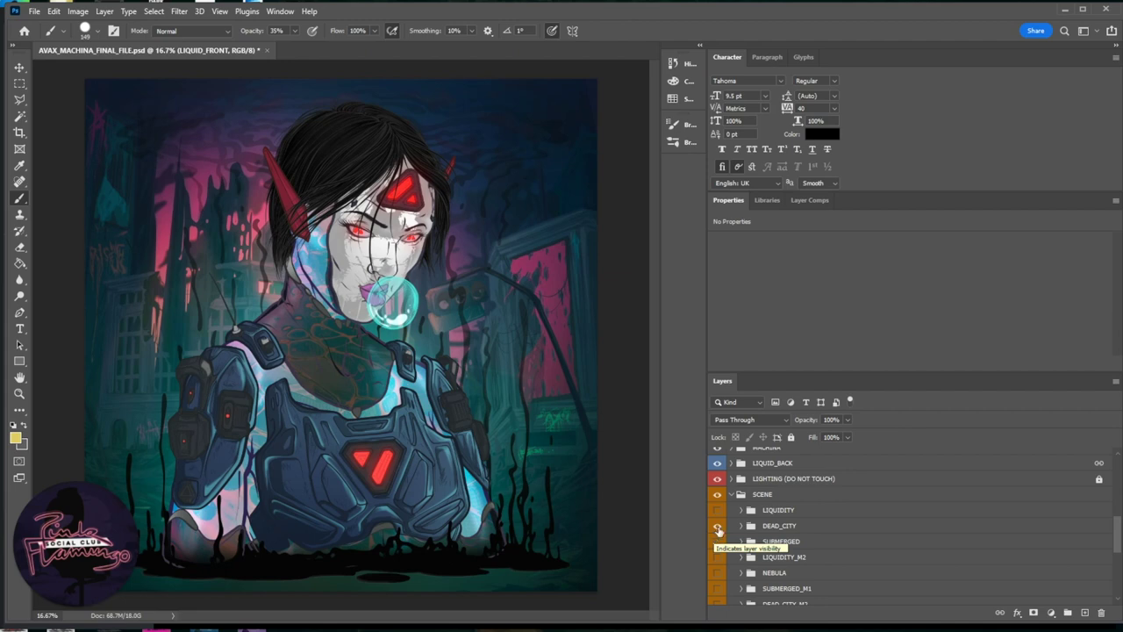
# Step: Collapse the SCENE group and toggle the LIGHTING (DO NOT TOUCH) group off and back on
pyautogui.click(732, 495)
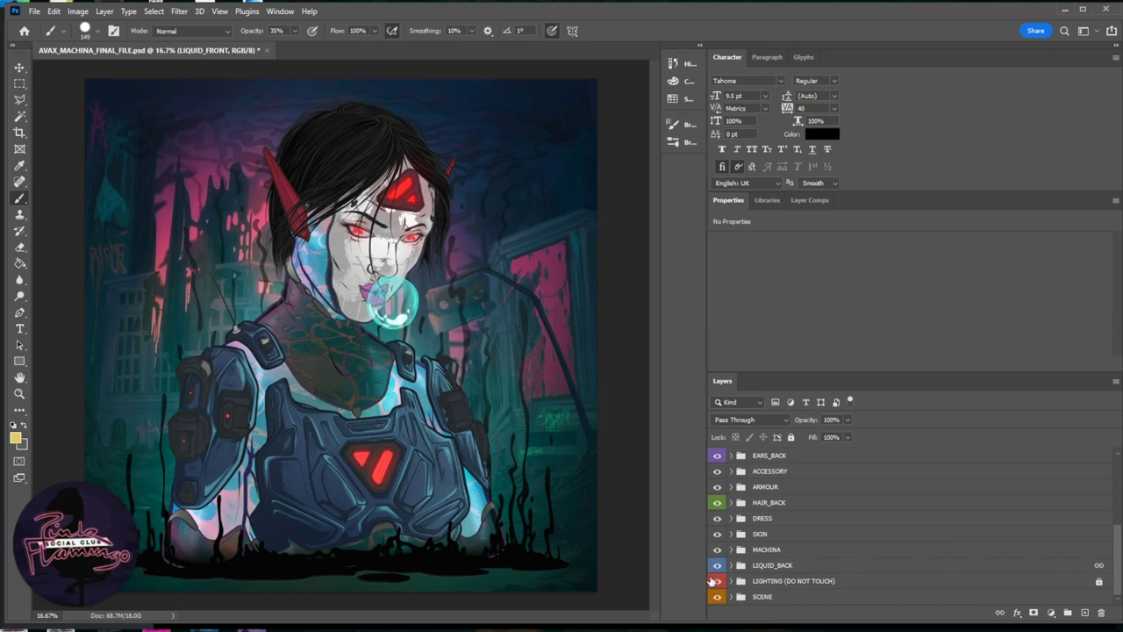
pyautogui.click(716, 581)
pyautogui.click(716, 581)
# Step: Select the locked LIGHTING (DO NOT TOUCH) group directly above SCENE
pyautogui.scroll(5, 716, 580)
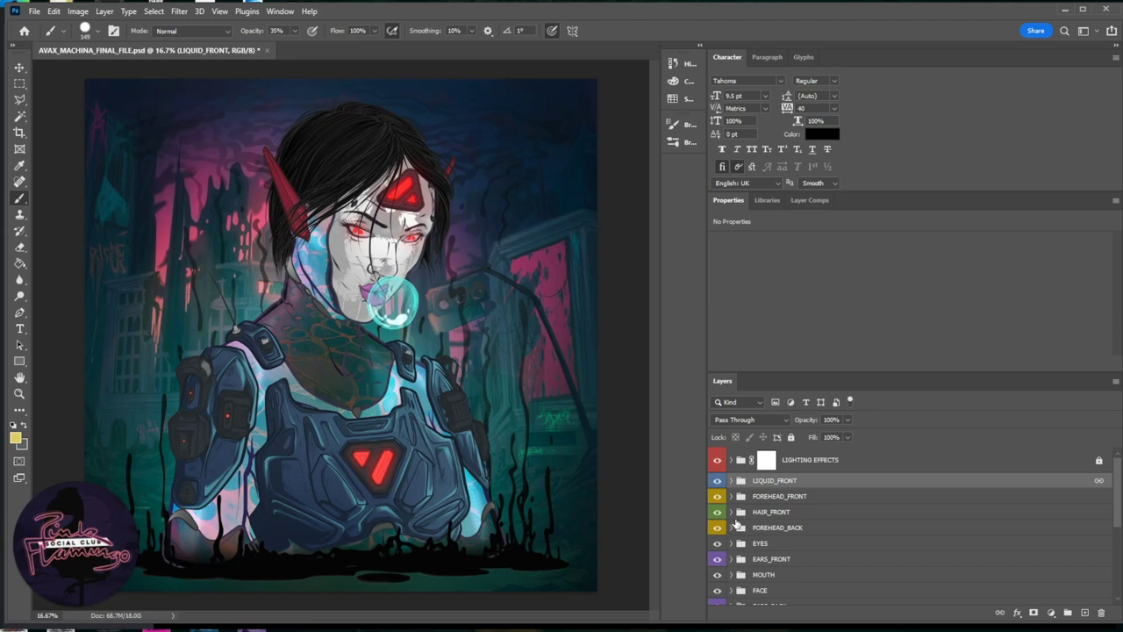
pyautogui.scroll(-5, 741, 531)
pyautogui.click(760, 582)
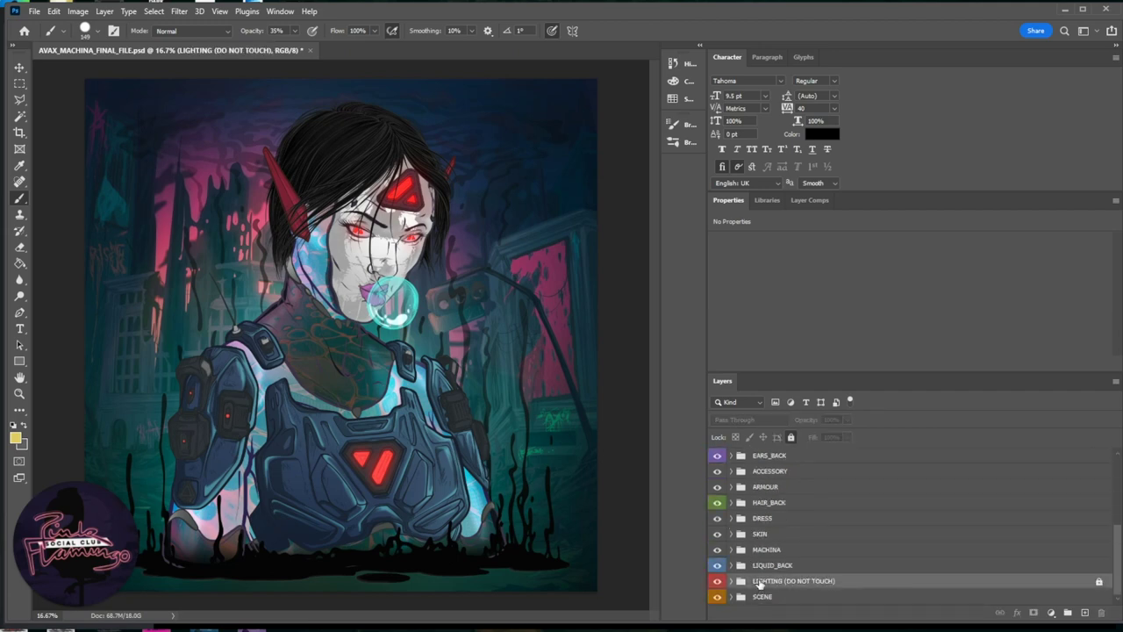
# Step: Select the LIGHTING EFFECTS layer mask and toggle that group's visibility to compare the artwork with and without it
pyautogui.scroll(5, 760, 581)
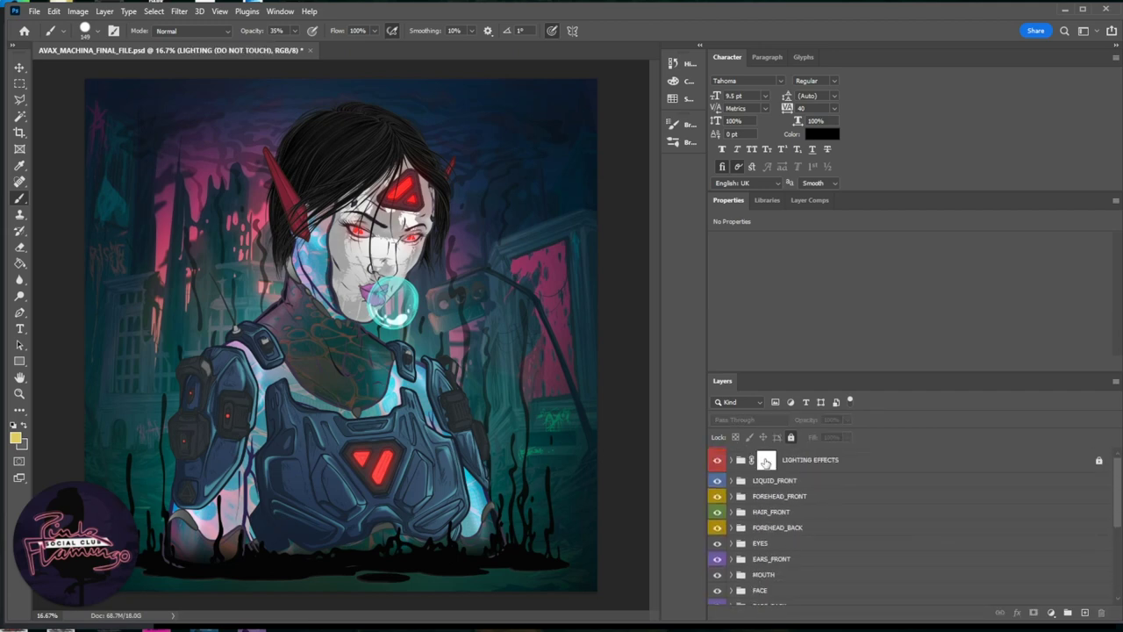
pyautogui.click(766, 459)
pyautogui.click(717, 459)
pyautogui.click(717, 460)
pyautogui.click(717, 460)
pyautogui.click(717, 460)
pyautogui.click(717, 460)
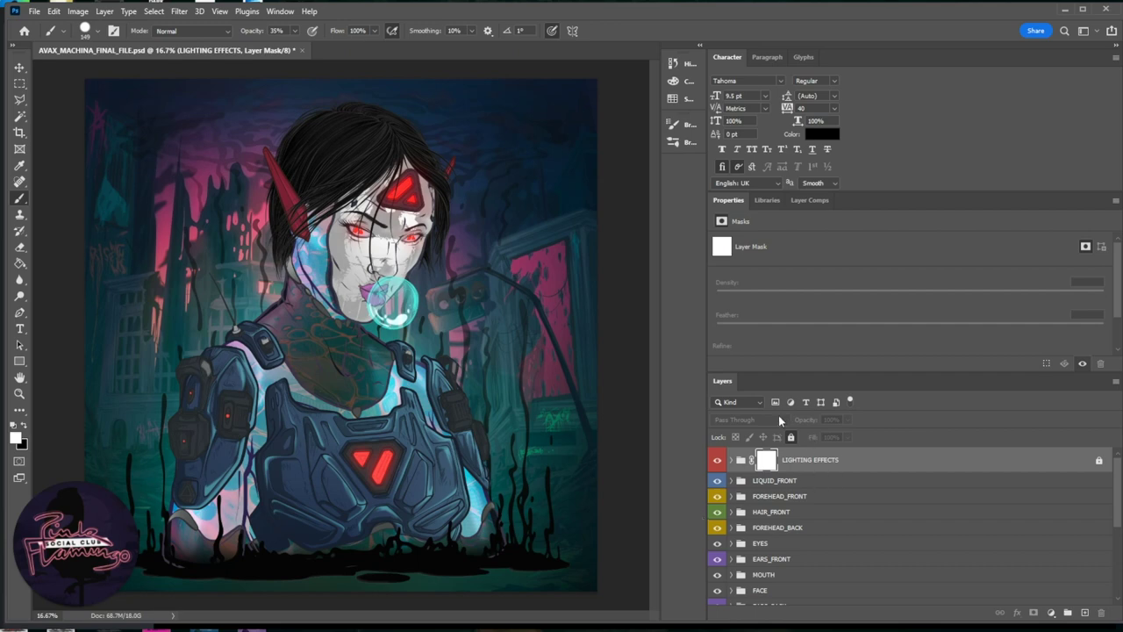
# Step: Hide every character group from FOREHEAD_FRONT down to MACHINA, together with the LIQUID_BACK group
pyautogui.scroll(-3, 812, 494)
pyautogui.scroll(-1, 812, 494)
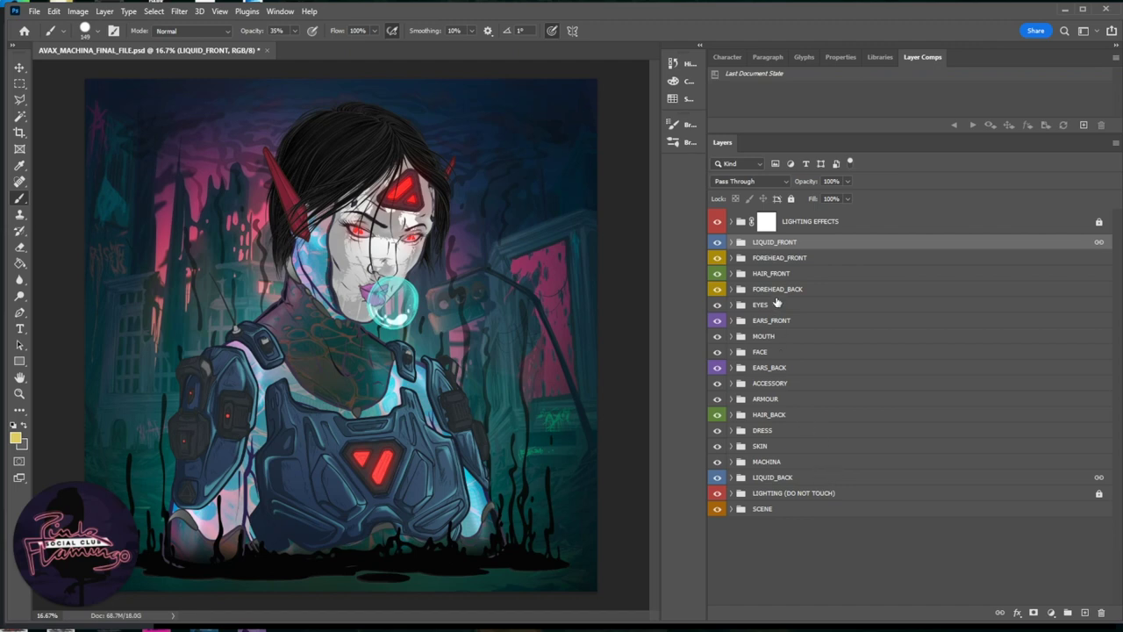
pyautogui.click(786, 260)
pyautogui.moveTo(717, 258); pyautogui.dragTo(722, 461)
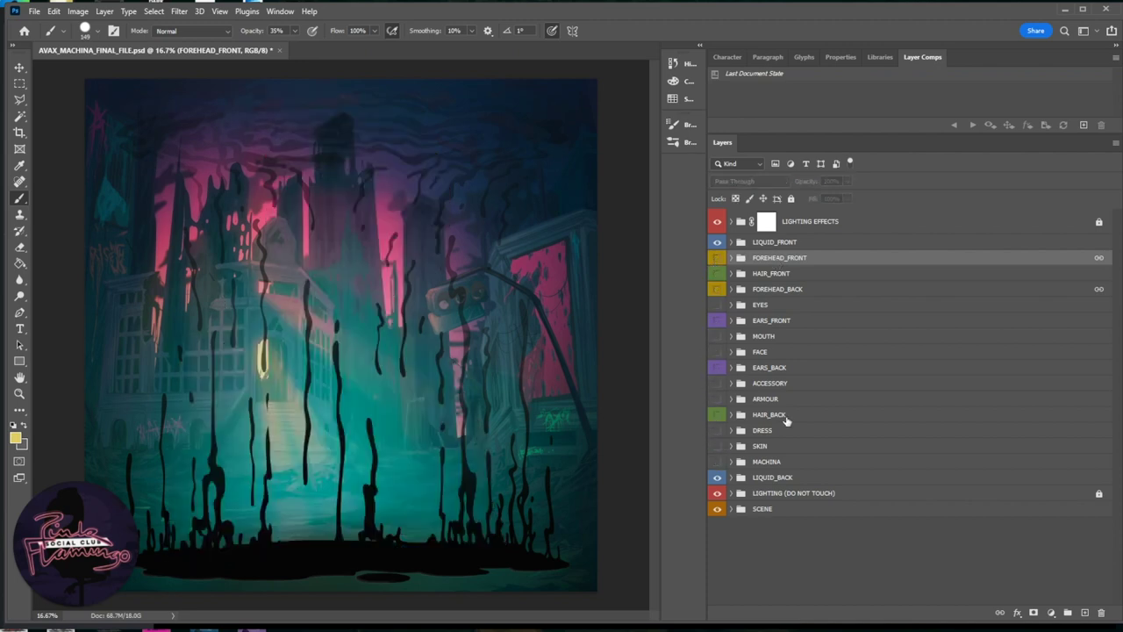
pyautogui.click(718, 478)
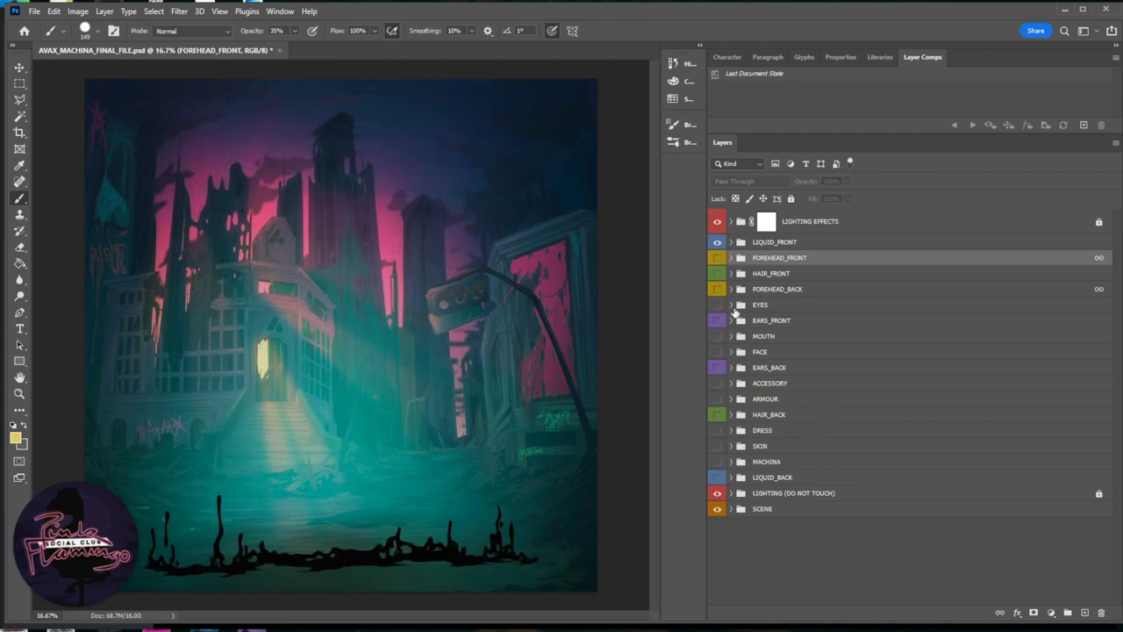
# Step: Show LIQUID_BACK instead of LIQUID_FRONT and switch its visible variant from MARKET_CAP to RISING, then to LIFTING
pyautogui.click(717, 242)
pyautogui.click(717, 477)
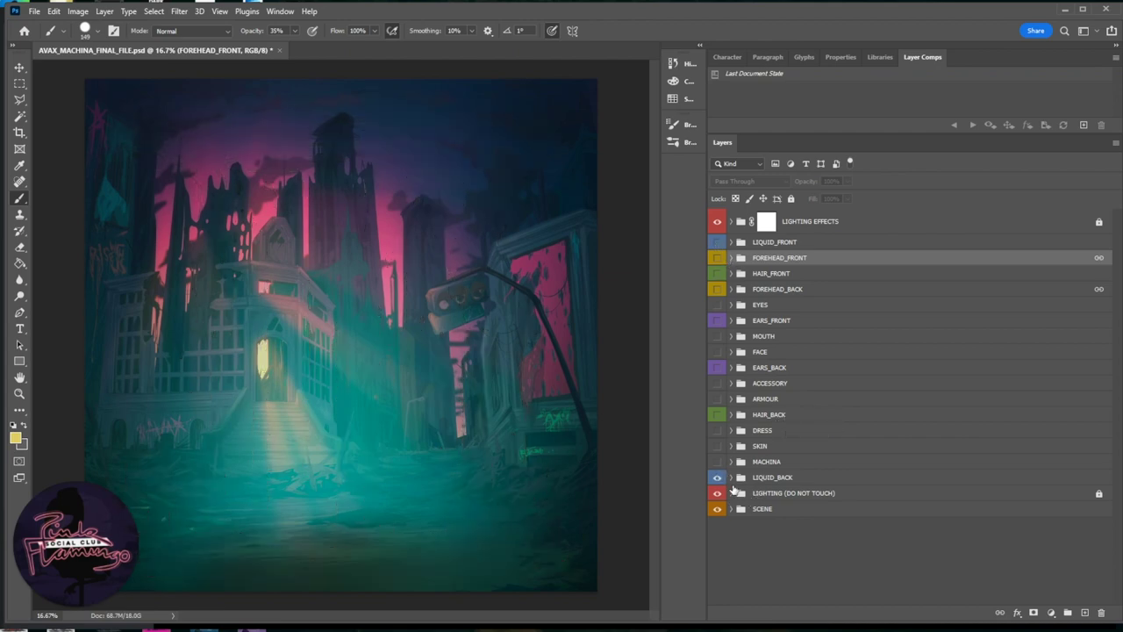
pyautogui.click(731, 477)
pyautogui.click(718, 525)
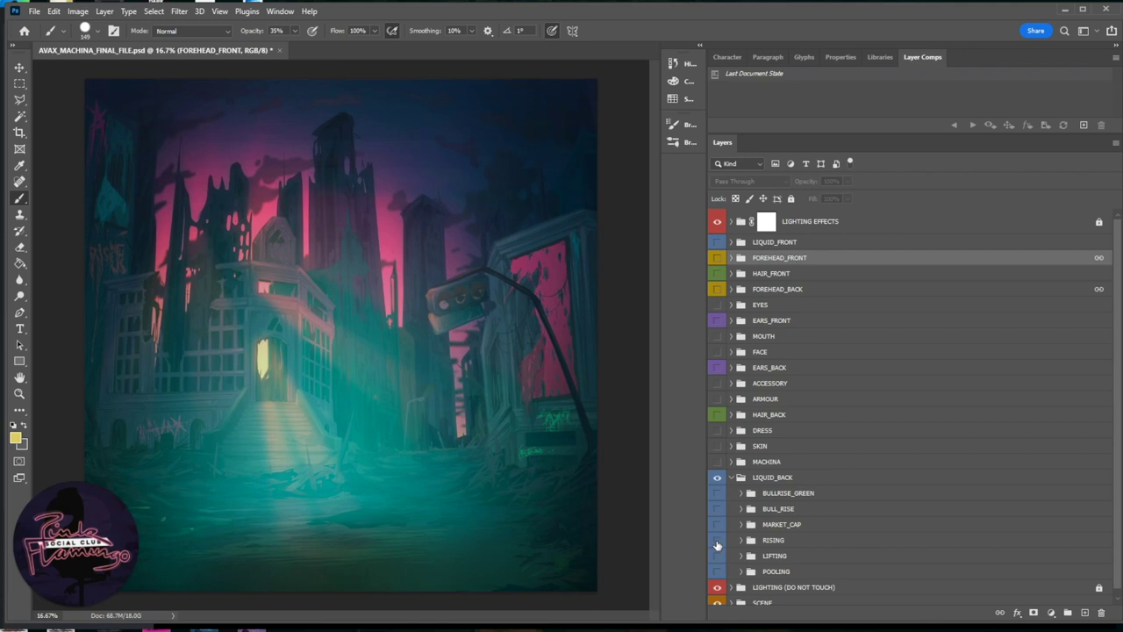
pyautogui.click(717, 542)
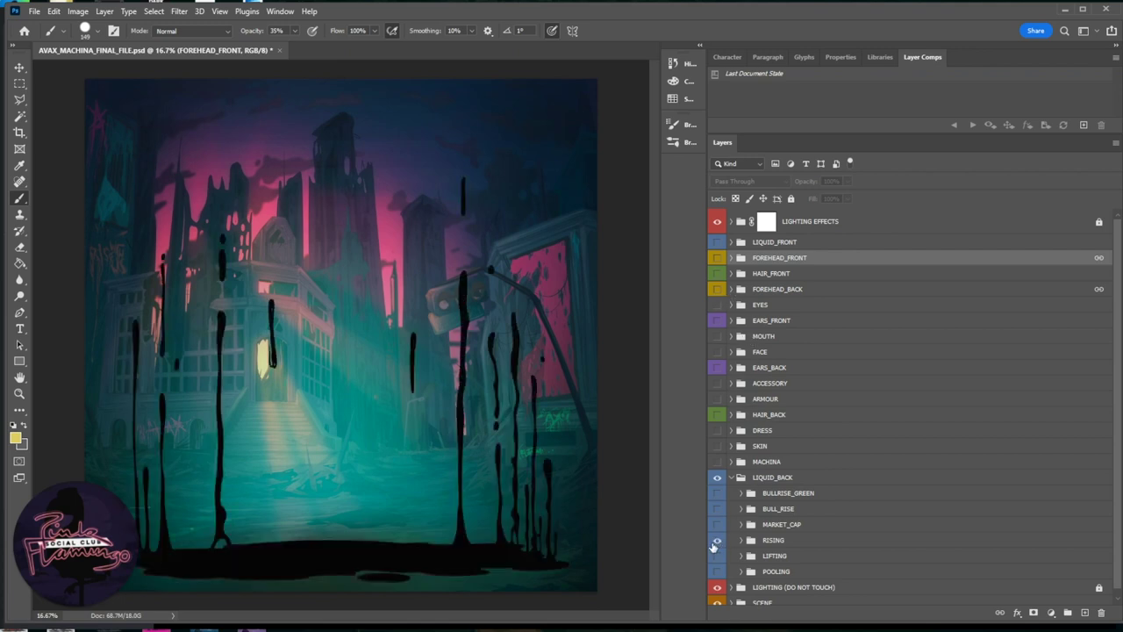
pyautogui.click(716, 540)
pyautogui.click(717, 556)
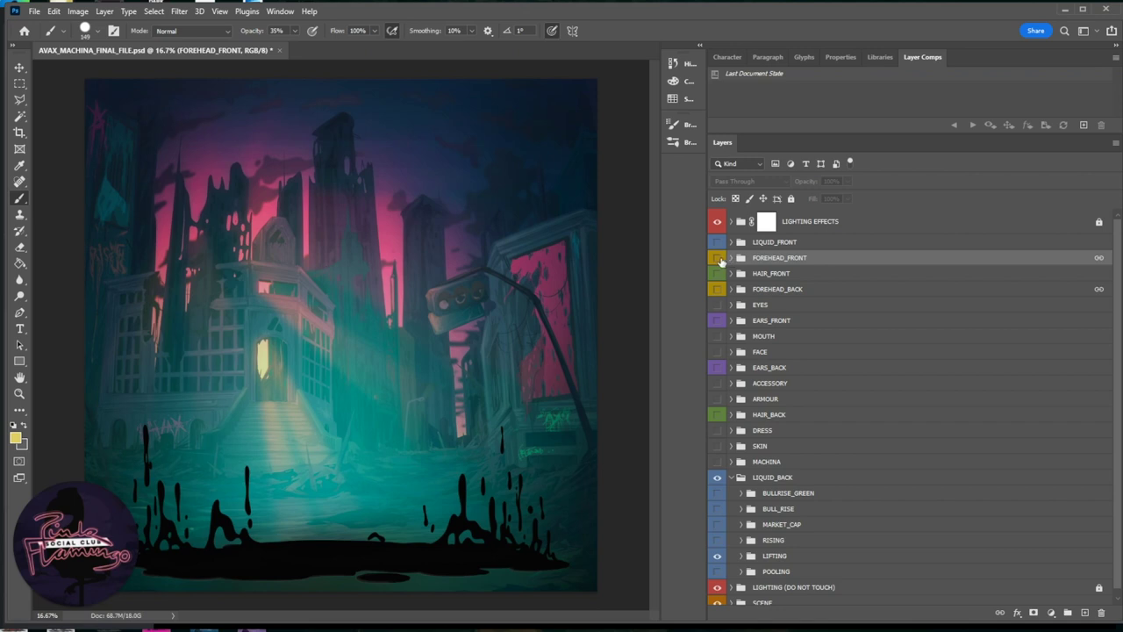
# Step: Expand LIQUID_FRONT and replace its MARKET_CAP variant with LIFTING so that it matches LIQUID_BACK, with the group visible
pyautogui.click(732, 243)
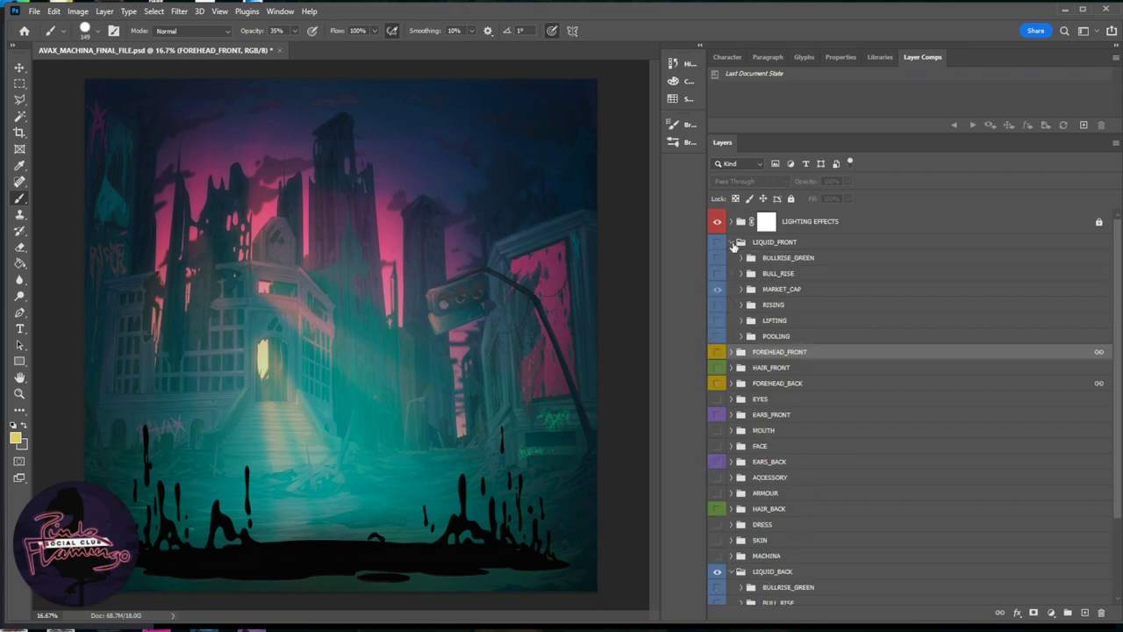
pyautogui.scroll(-3, 786, 342)
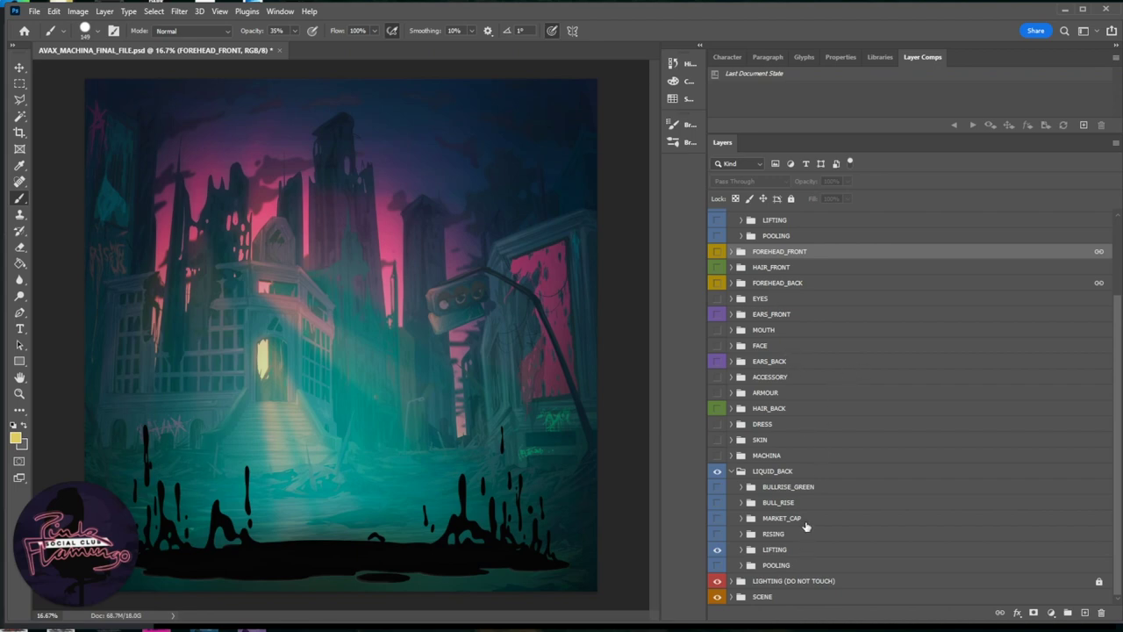
pyautogui.scroll(3, 839, 530)
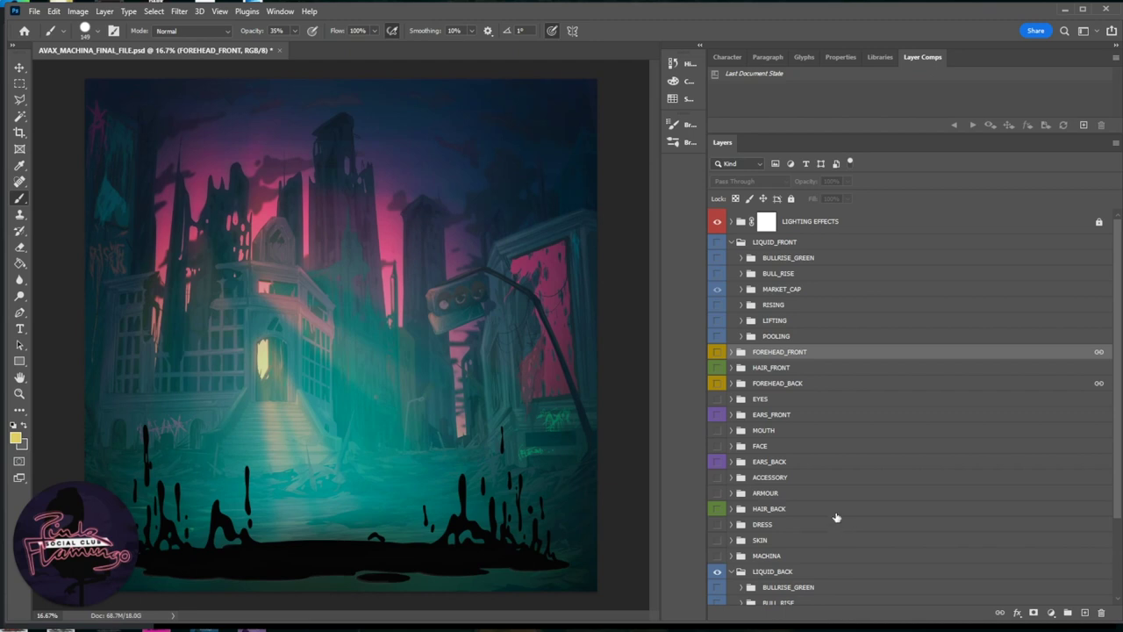
pyautogui.scroll(-2, 837, 518)
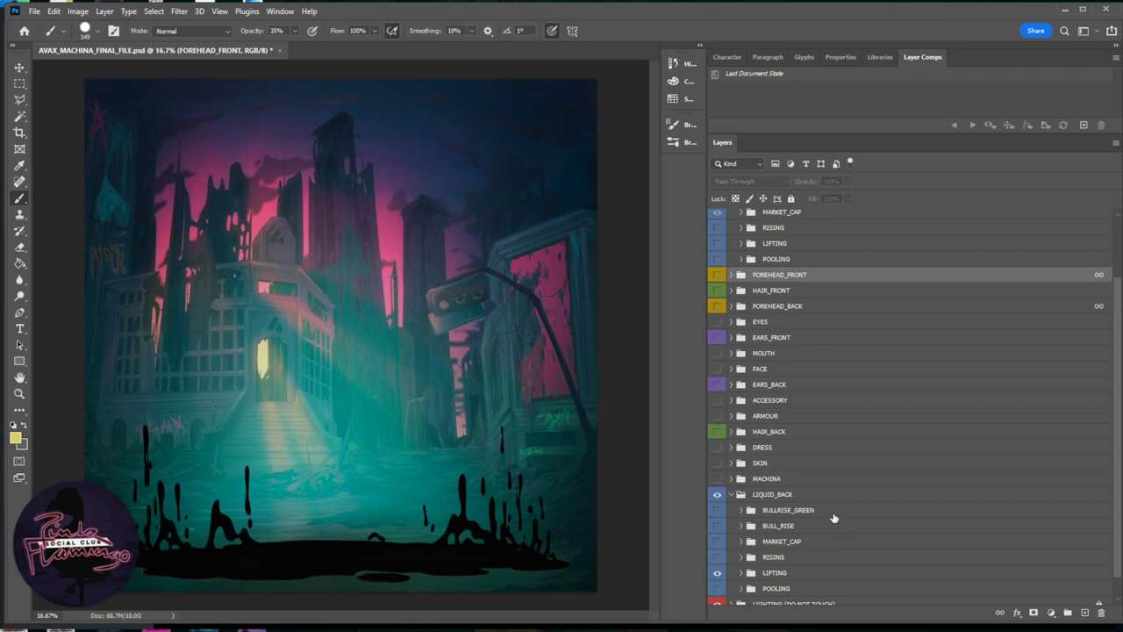
pyautogui.scroll(2, 834, 517)
pyautogui.click(717, 288)
pyautogui.click(717, 320)
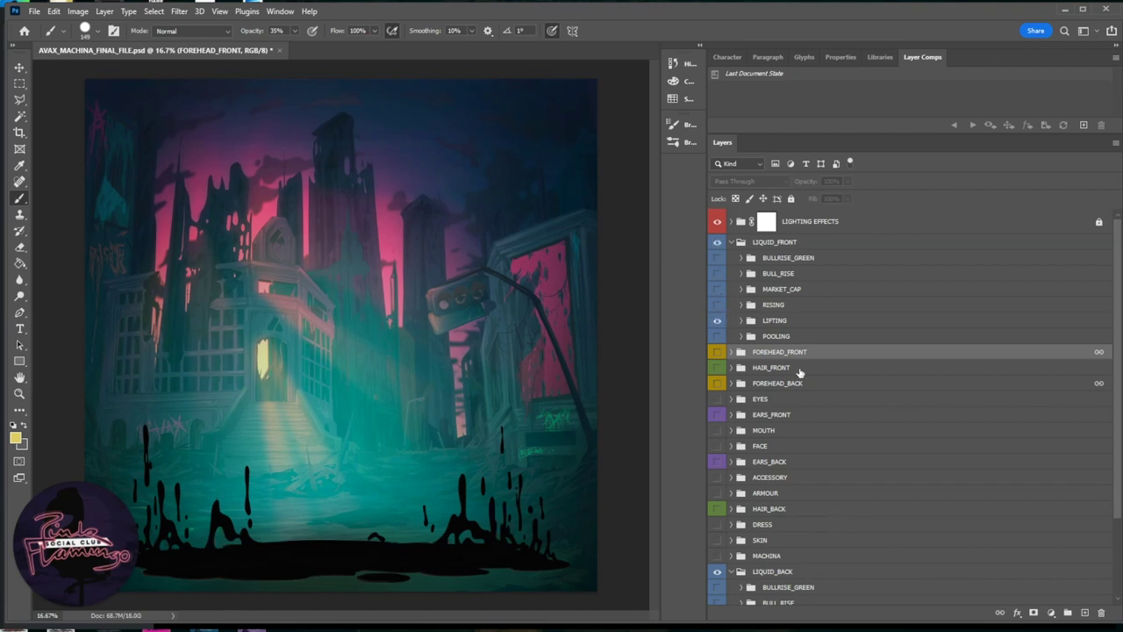
# Step: Examine how the character groups are stacked between the LIQUID_FRONT and LIQUID_BACK groups
pyautogui.scroll(-2, 797, 375)
pyautogui.scroll(1, 797, 375)
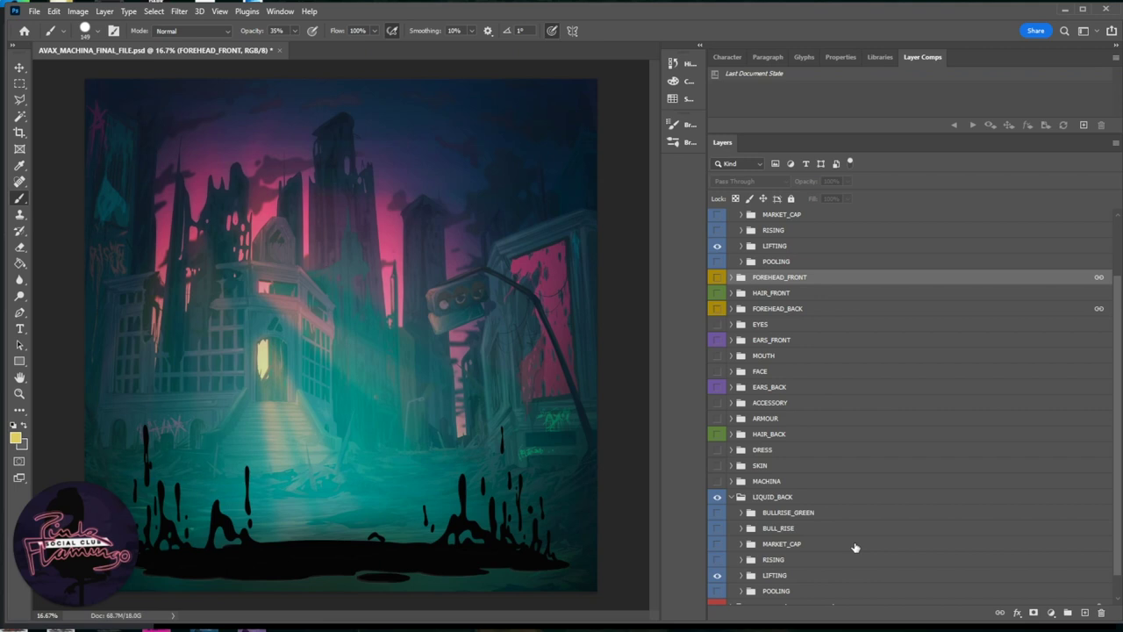
pyautogui.scroll(-1, 855, 544)
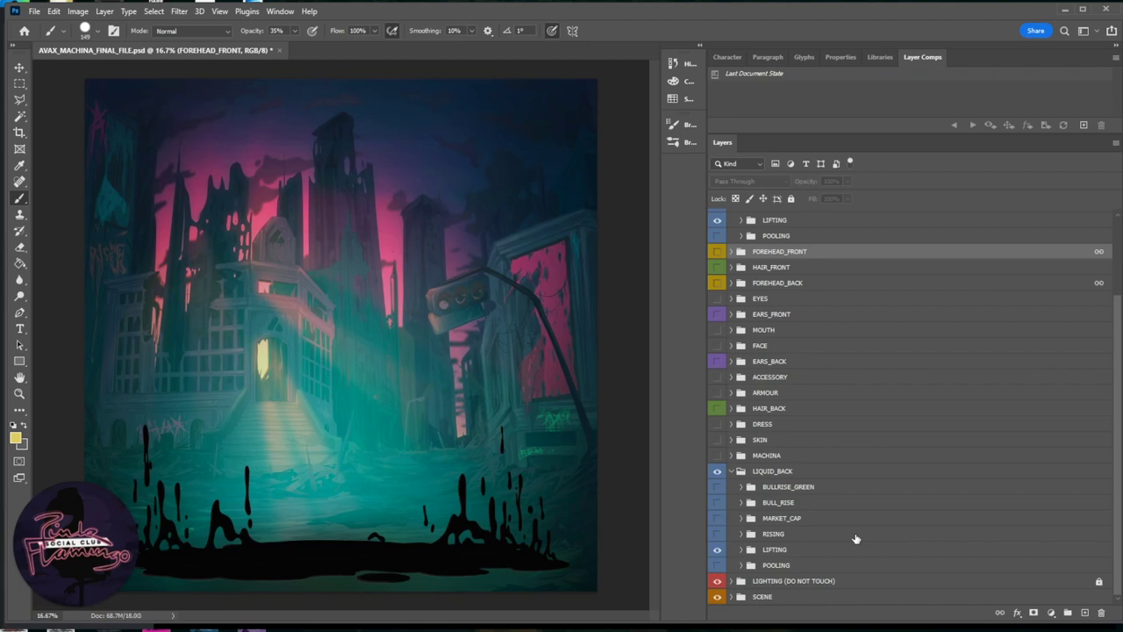
pyautogui.scroll(4, 874, 574)
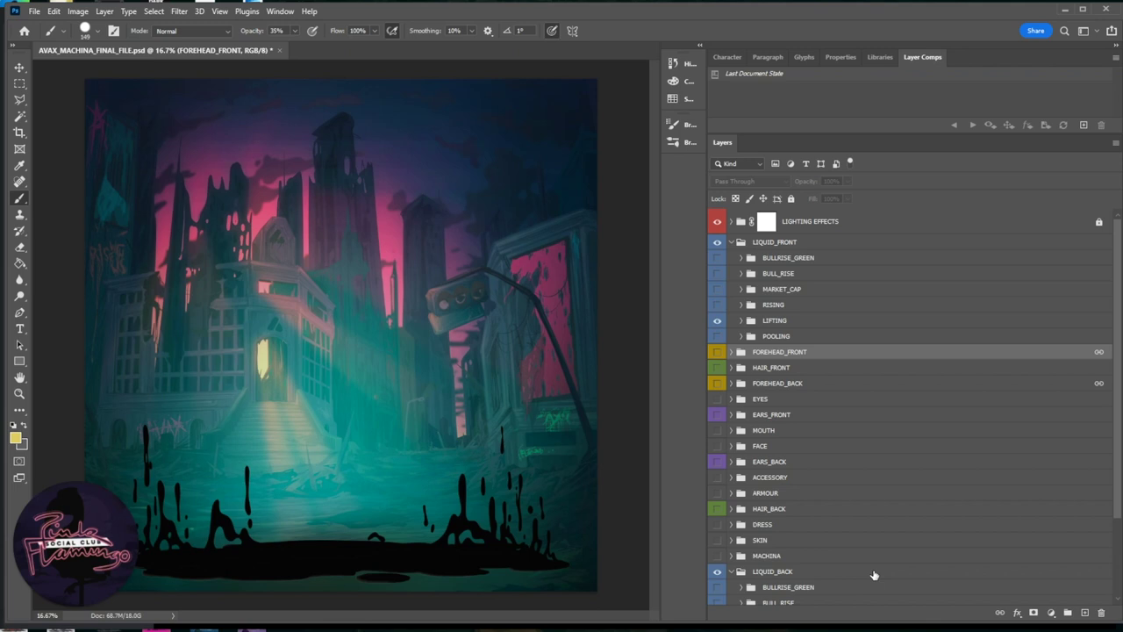
pyautogui.scroll(-4, 860, 568)
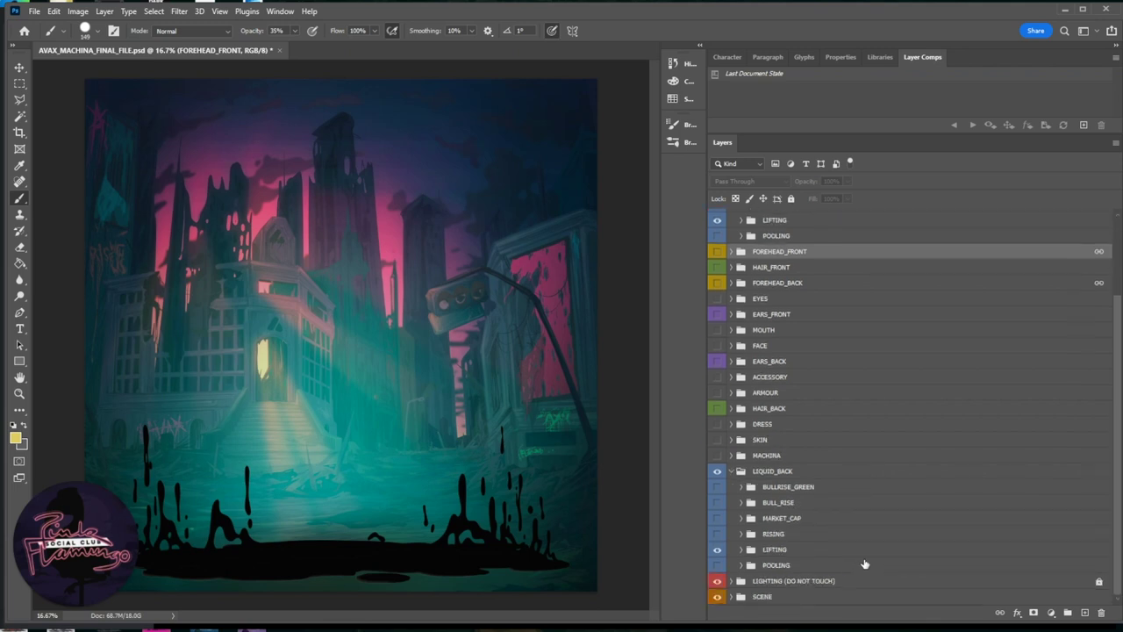
pyautogui.scroll(4, 862, 567)
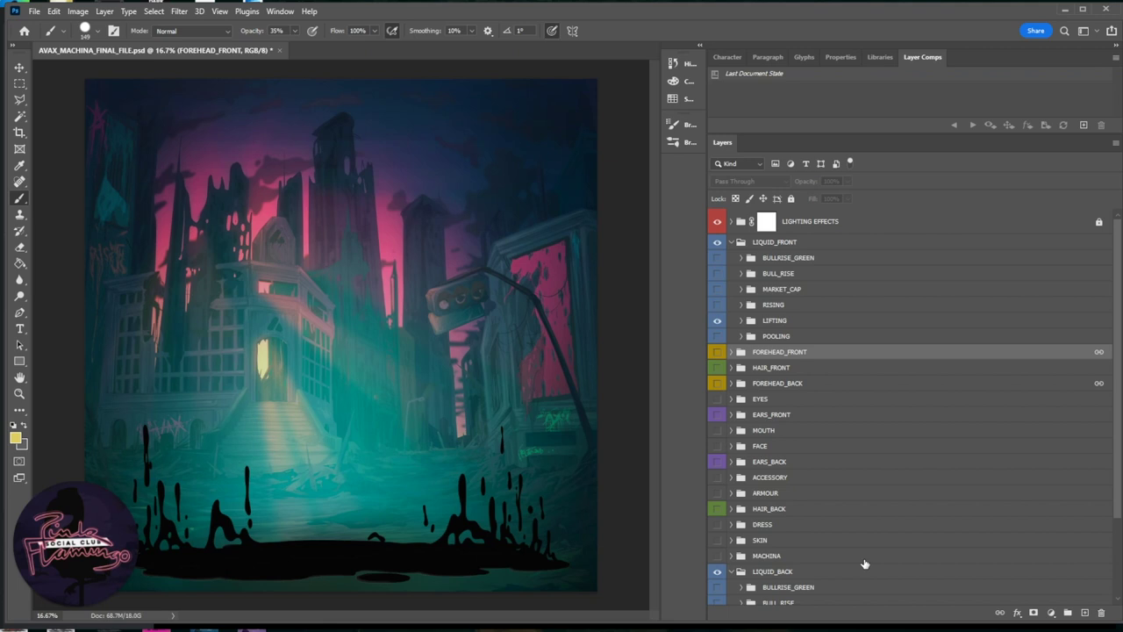
pyautogui.scroll(-4, 869, 562)
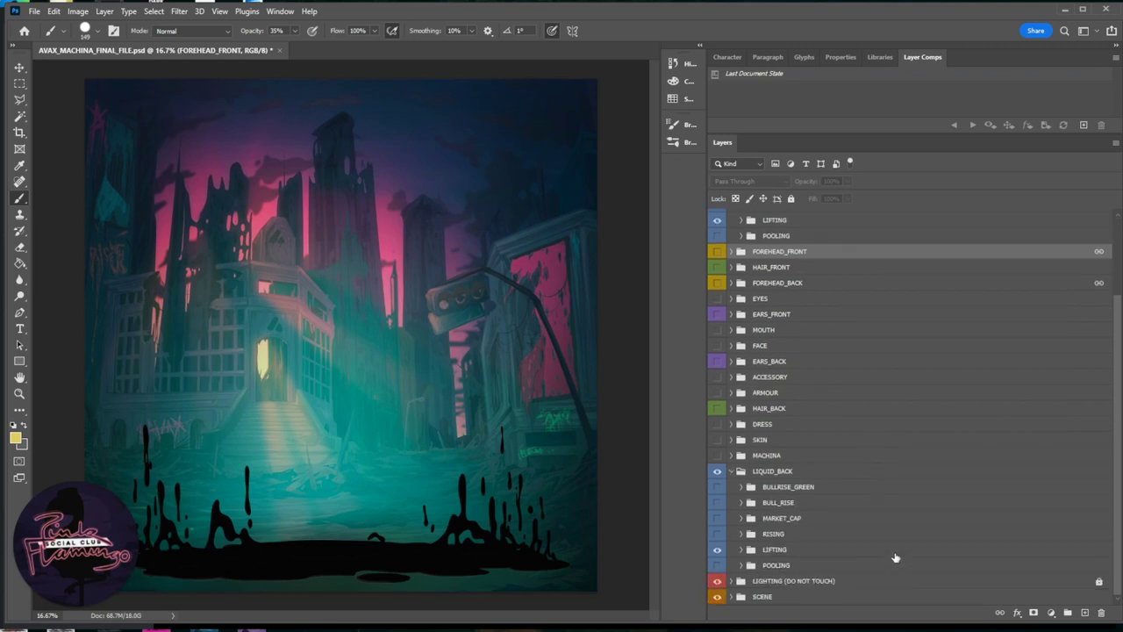
pyautogui.scroll(4, 753, 476)
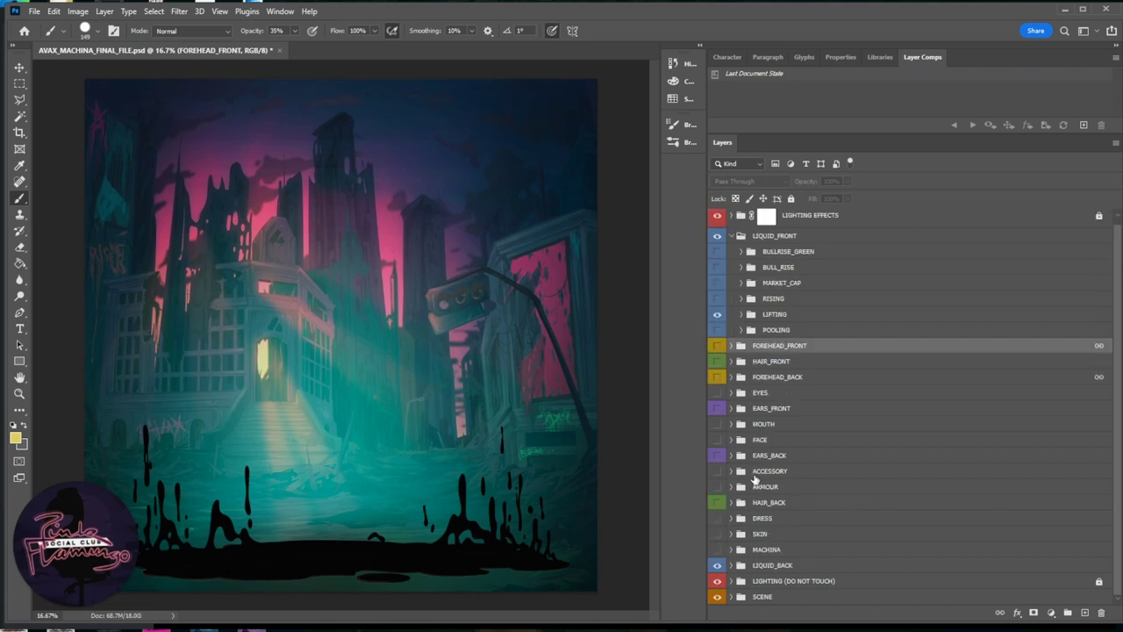
# Step: Collapse the liquid groups and show the MACHINA group in place of LIQUID_FRONT
pyautogui.click(731, 243)
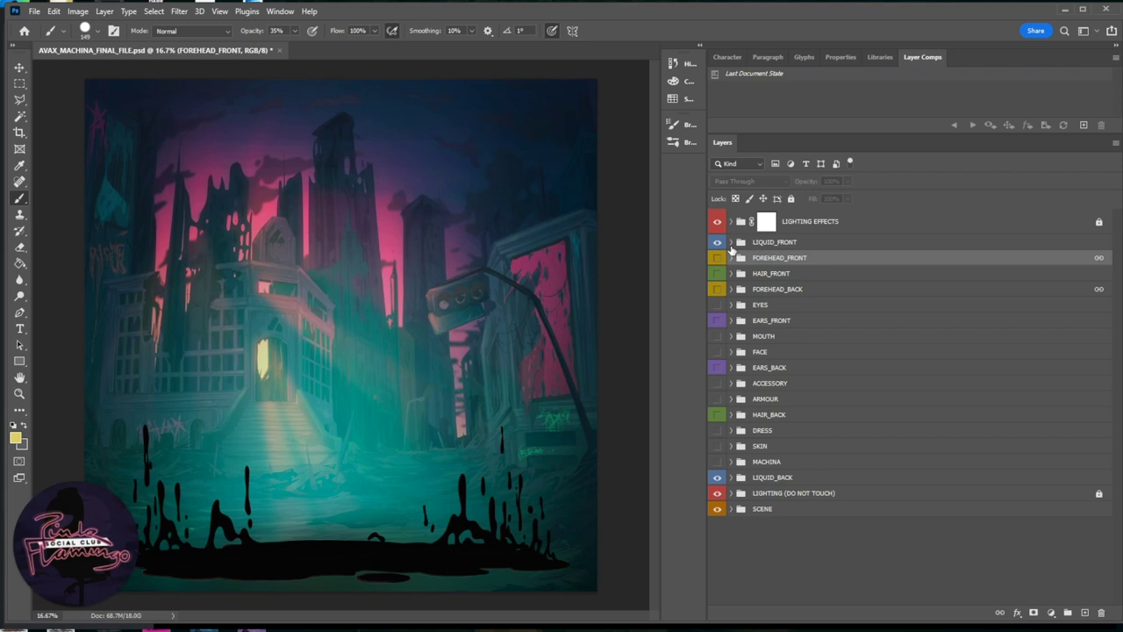
pyautogui.click(716, 243)
pyautogui.click(718, 462)
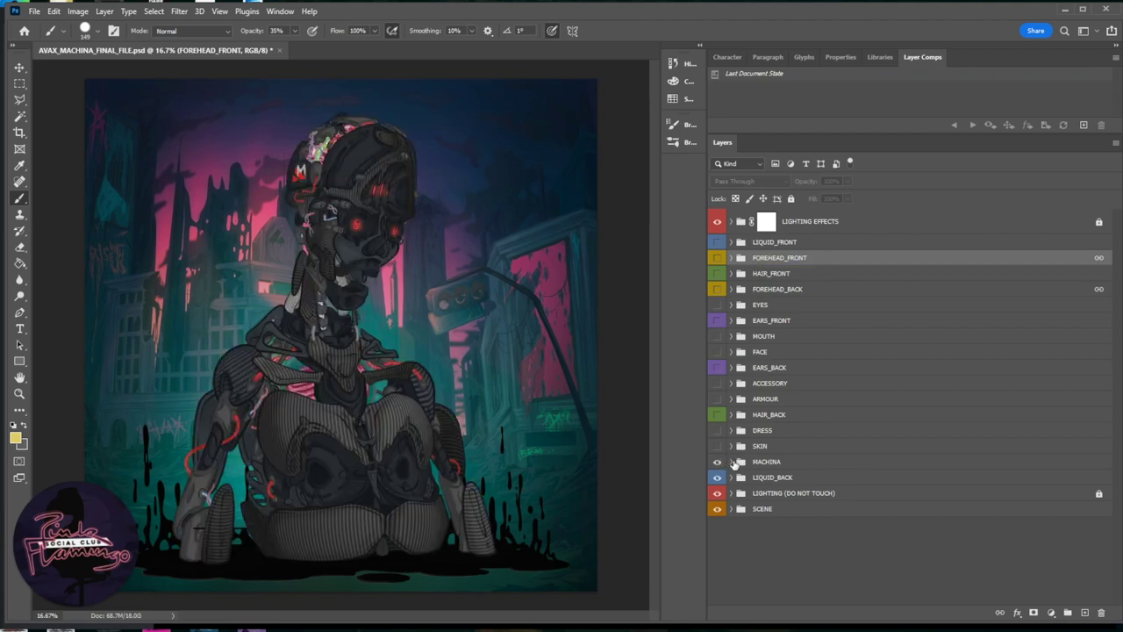
# Step: Expand the MACHINA group, hide M3_CARBON to preview the M1 variant beneath it, and select M1
pyautogui.click(732, 461)
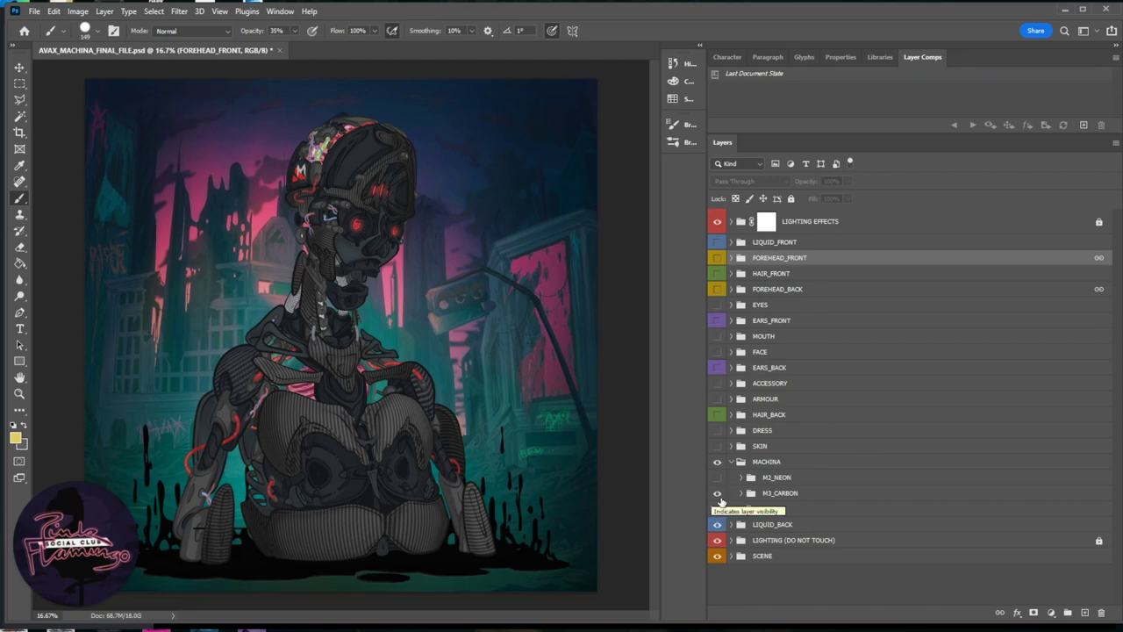
pyautogui.click(718, 494)
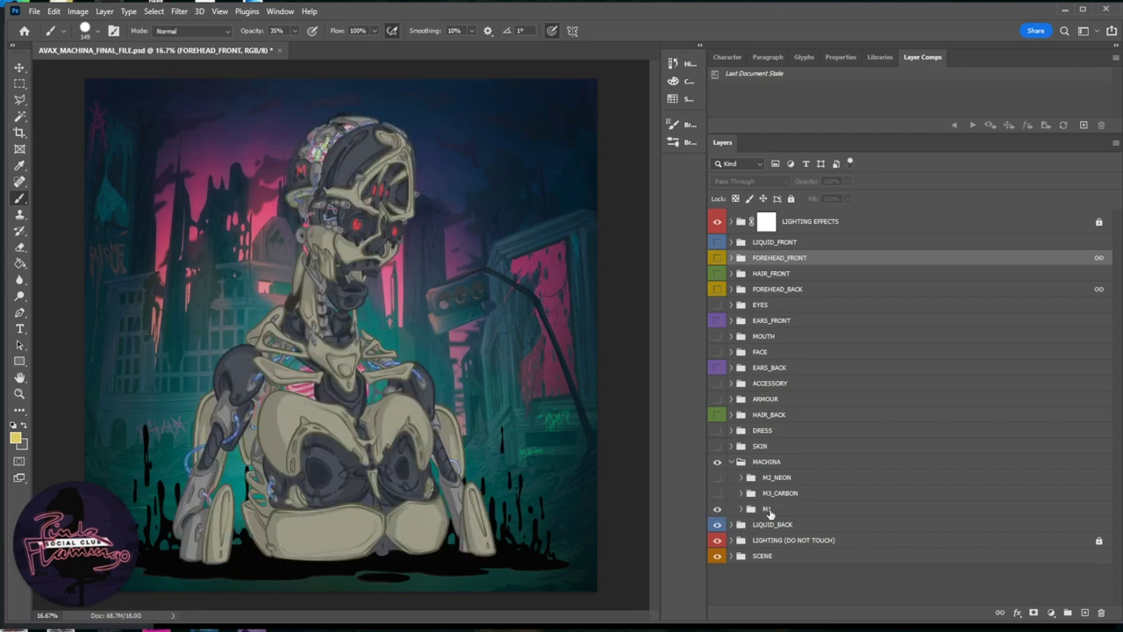
pyautogui.click(776, 511)
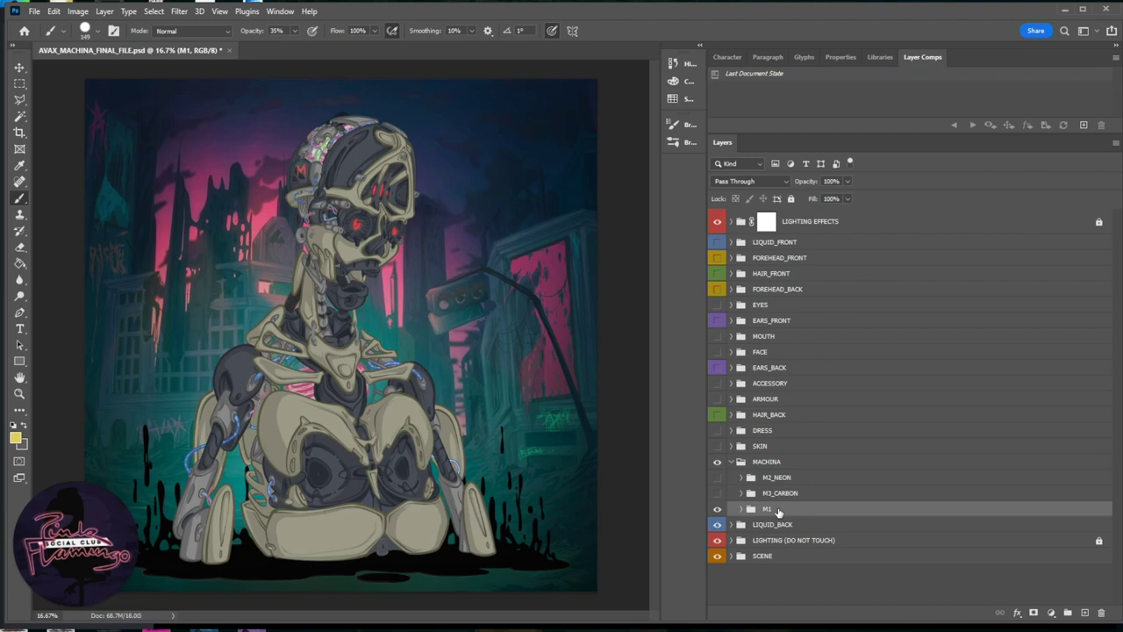
# Step: Switch the visible MACHINA variant from M1 to M3_CARBON, then to M2_NEON
pyautogui.click(716, 509)
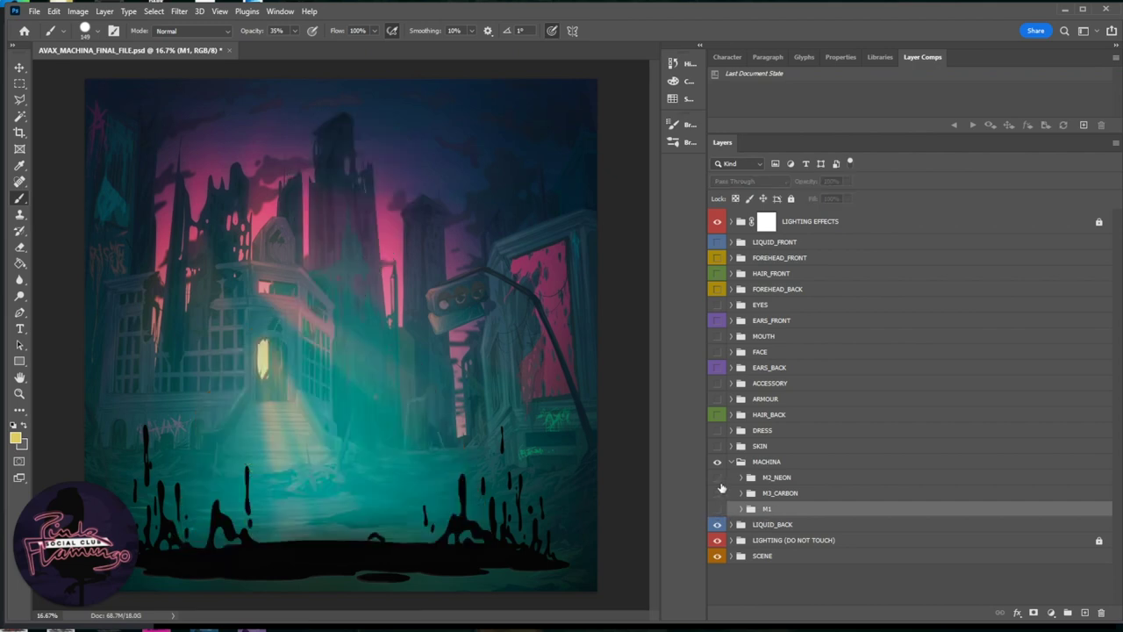
pyautogui.click(717, 493)
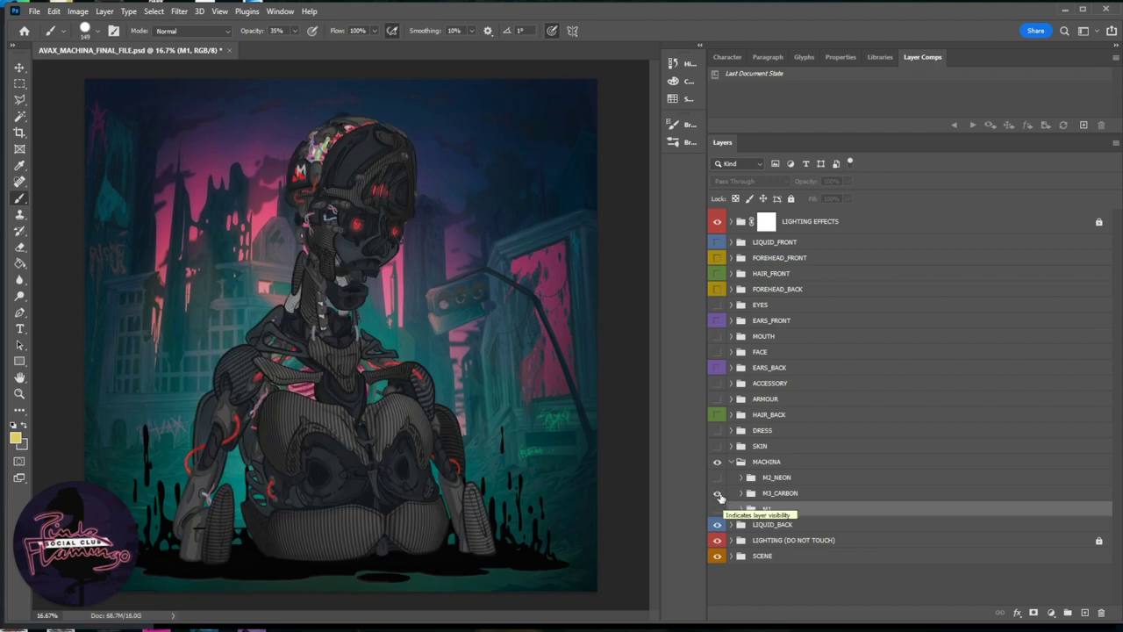
pyautogui.click(717, 493)
pyautogui.click(717, 477)
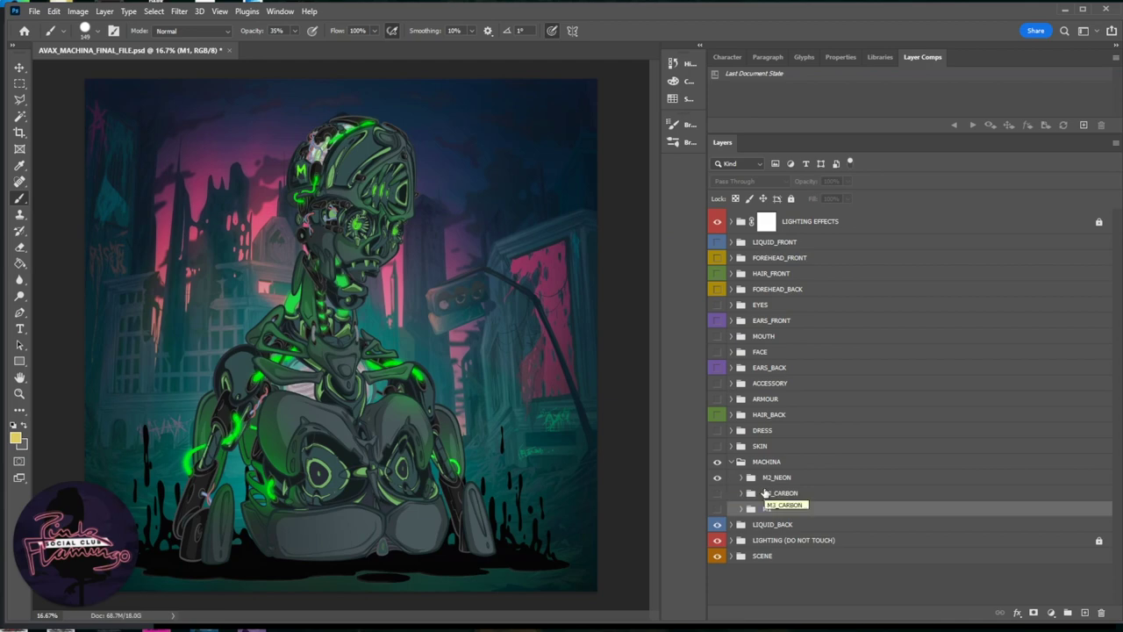
# Step: Swap M2_NEON for M3_CARBON and back to compare the two MACHINA variants
pyautogui.click(717, 478)
pyautogui.click(717, 493)
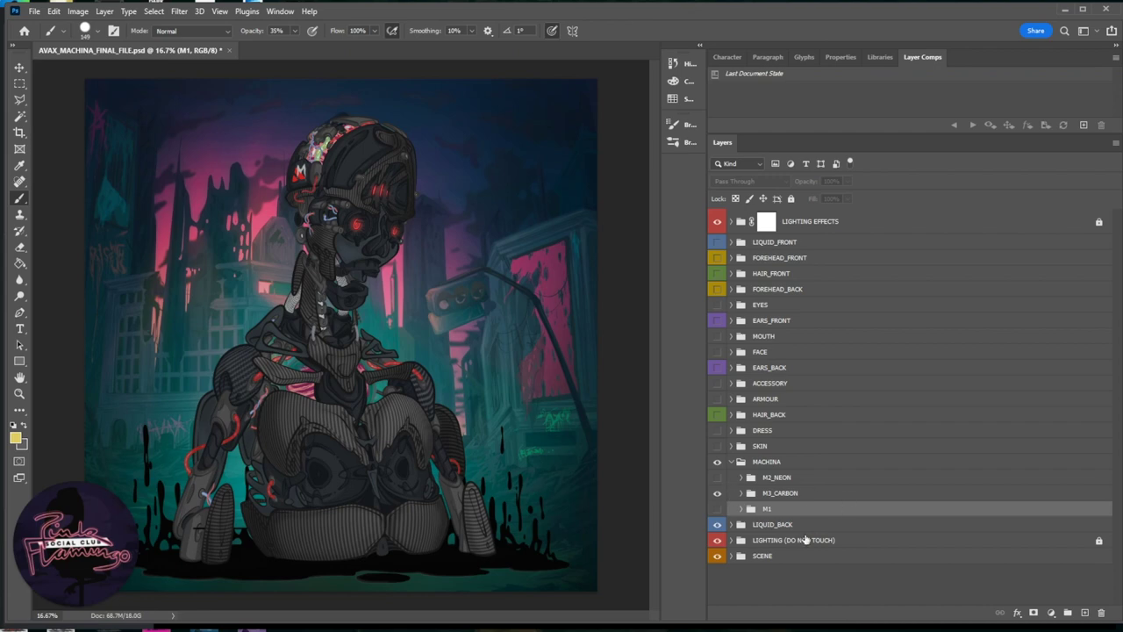
pyautogui.click(717, 493)
pyautogui.click(718, 477)
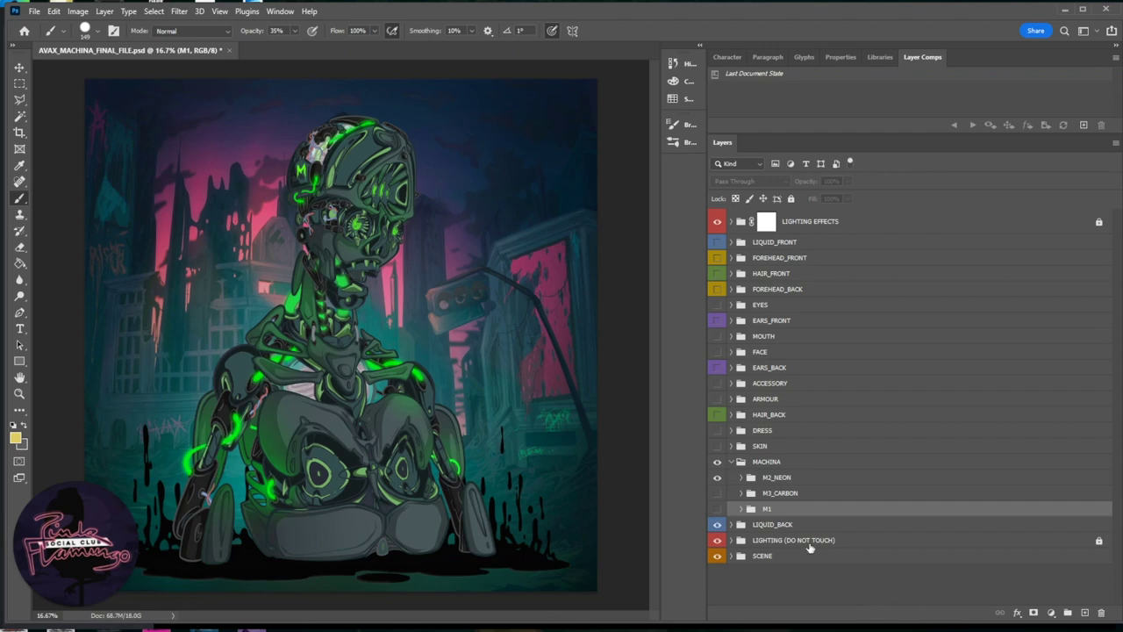
# Step: Collapse the MACHINA group, then expand the SKIN group and make it visible
pyautogui.click(732, 461)
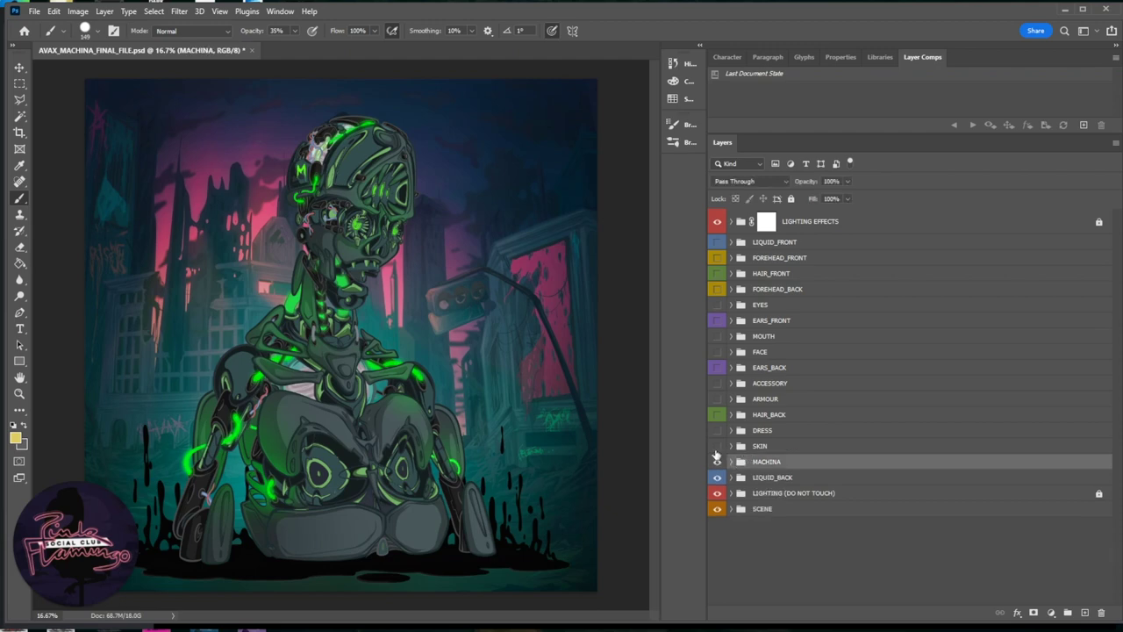
pyautogui.click(732, 446)
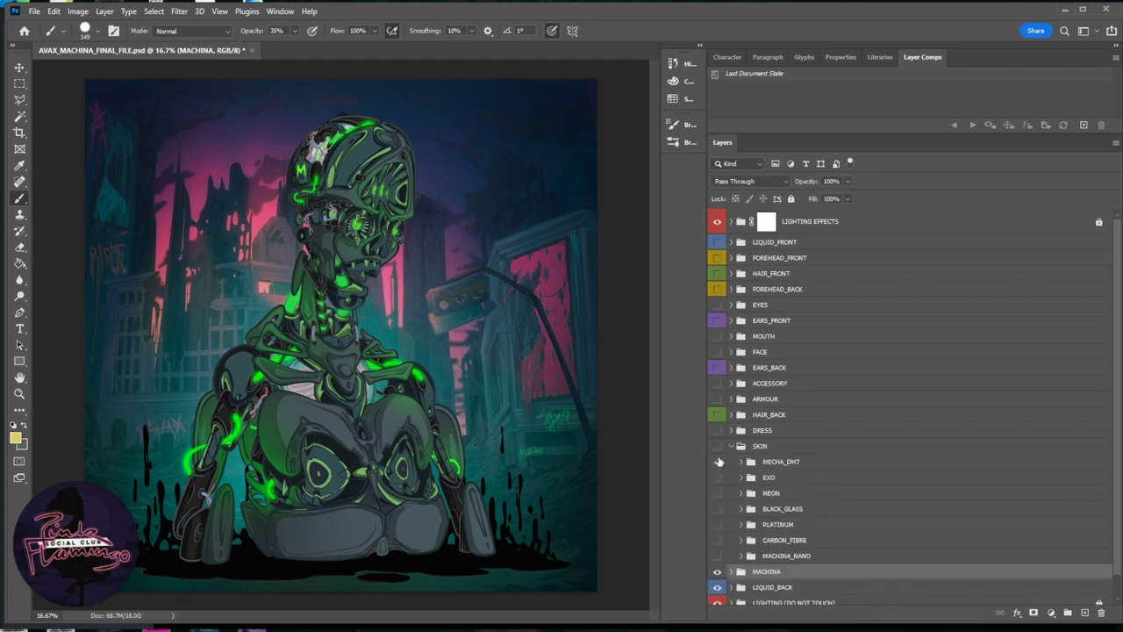
pyautogui.click(717, 446)
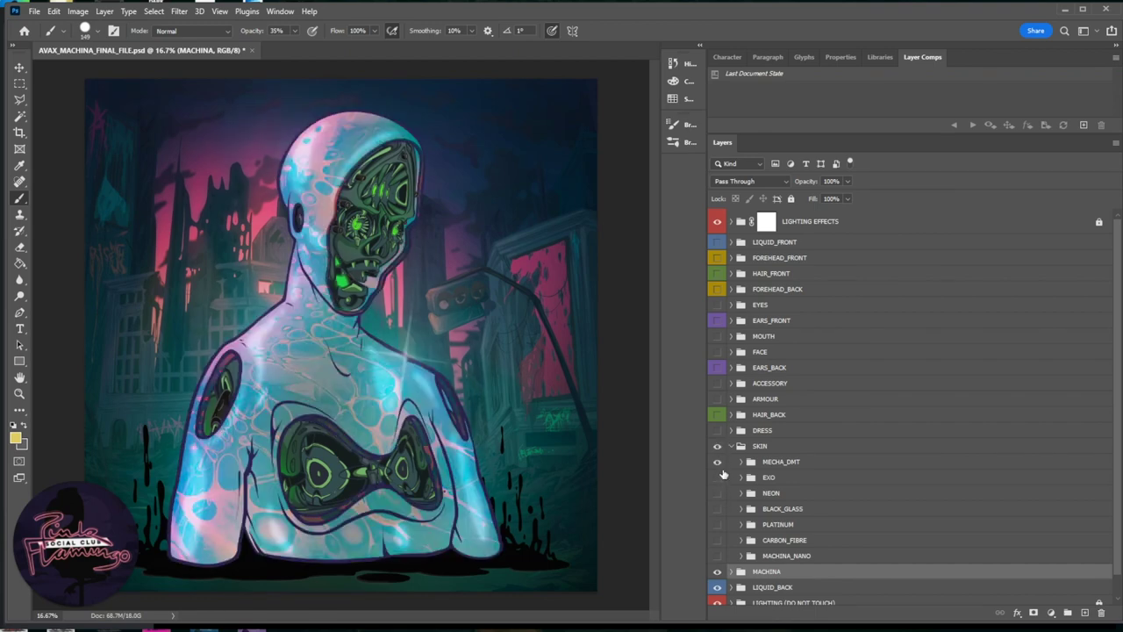
# Step: Switch the visible skin variant from MECHA_DMT to EXO, then to NEON
pyautogui.click(717, 461)
pyautogui.click(716, 478)
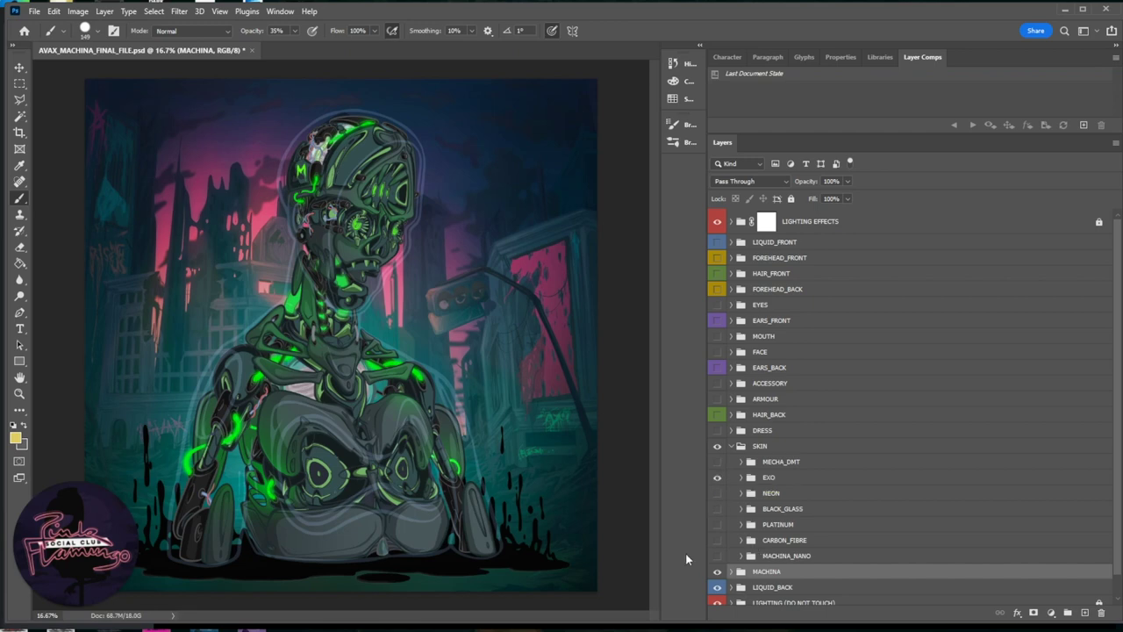
pyautogui.click(717, 477)
pyautogui.click(717, 493)
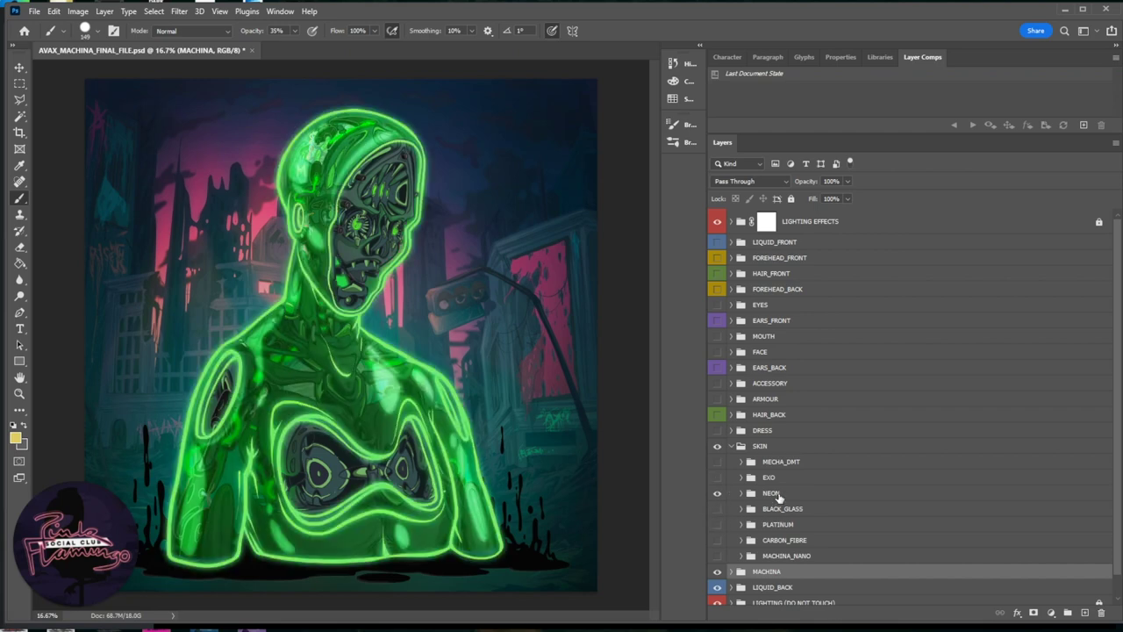
# Step: Select and expand the NEON skin group to examine its vector layers and their smart filters
pyautogui.click(780, 493)
pyautogui.click(741, 493)
pyautogui.scroll(-10, 818, 524)
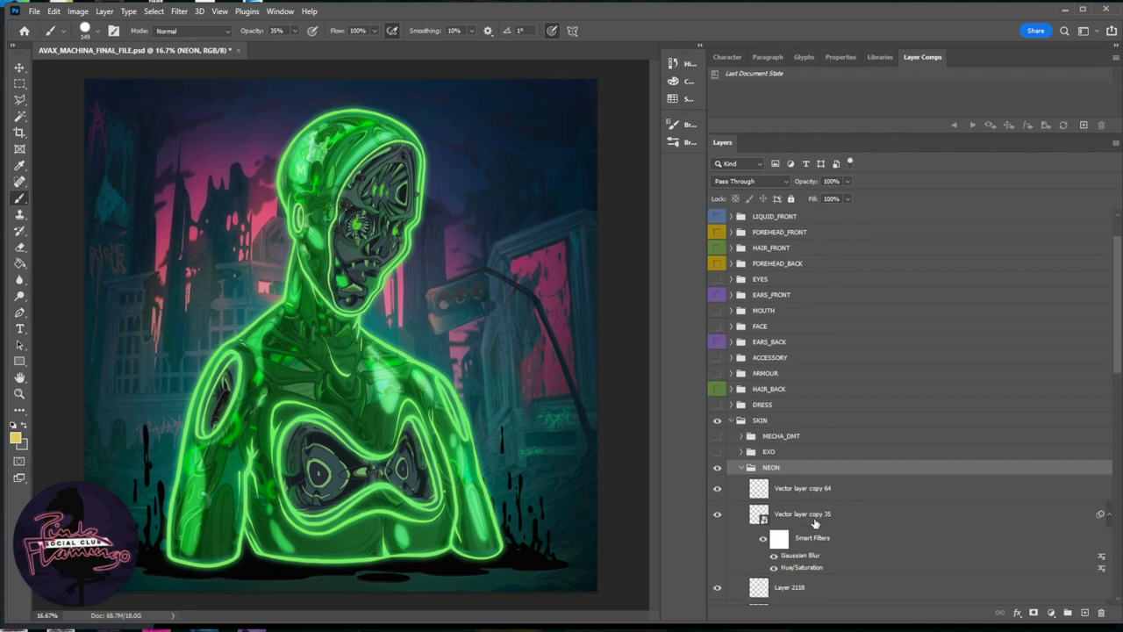
pyautogui.scroll(-3, 815, 524)
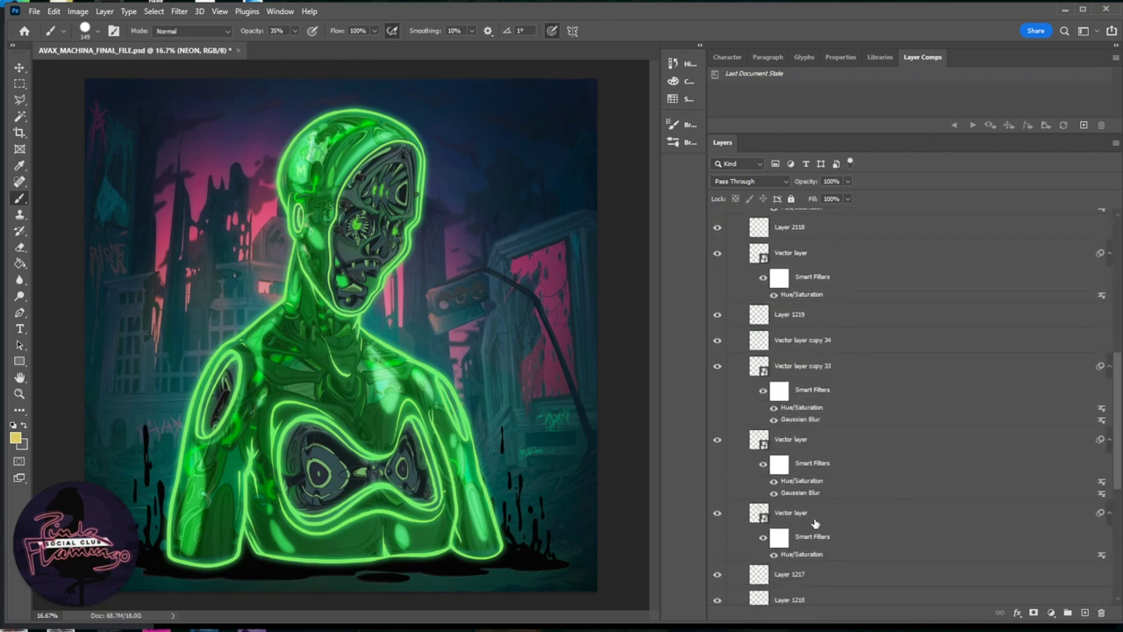
pyautogui.scroll(-3, 815, 524)
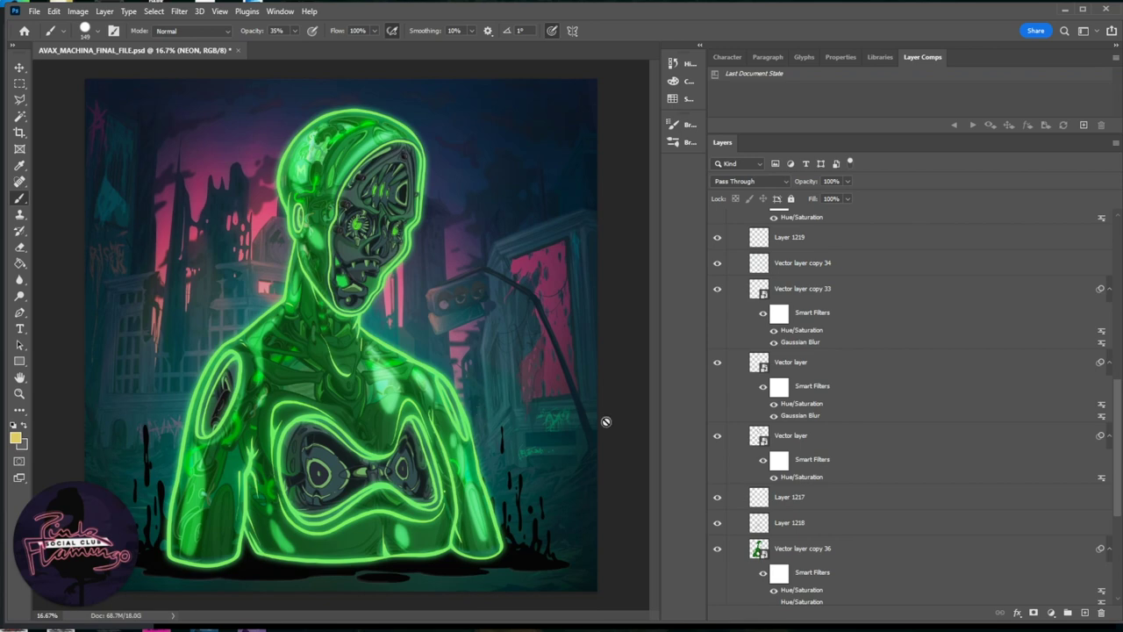
pyautogui.scroll(8, 816, 438)
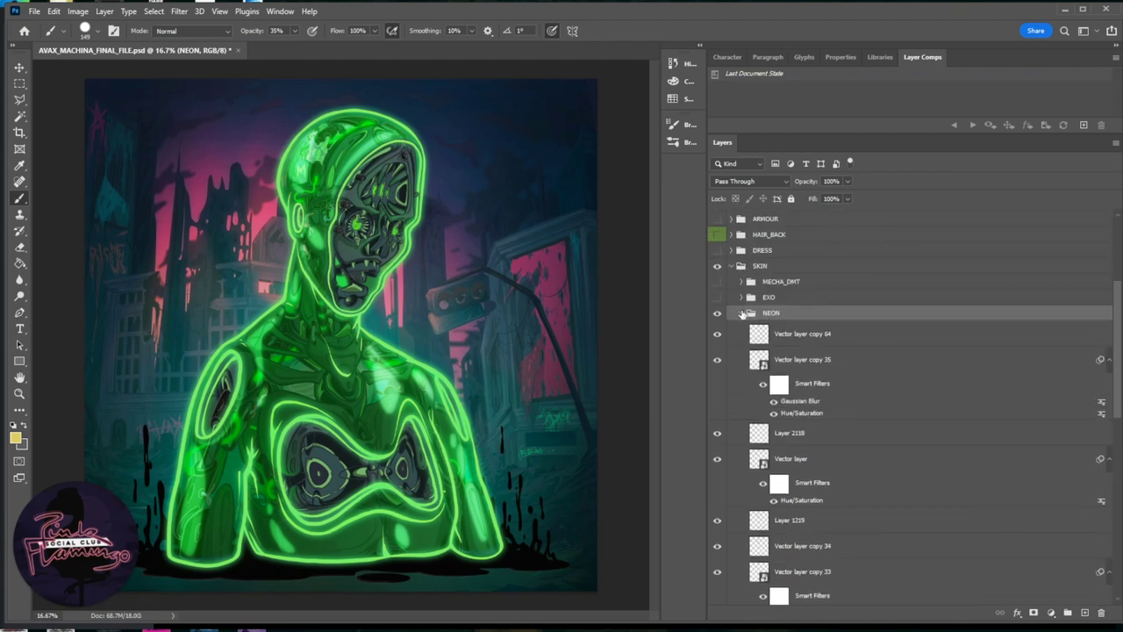
# Step: Collapse the NEON skin group, then switch the visible skin variant to BLACK_GLASS and on to PLATINUM
pyautogui.click(741, 312)
pyautogui.click(717, 471)
pyautogui.click(717, 487)
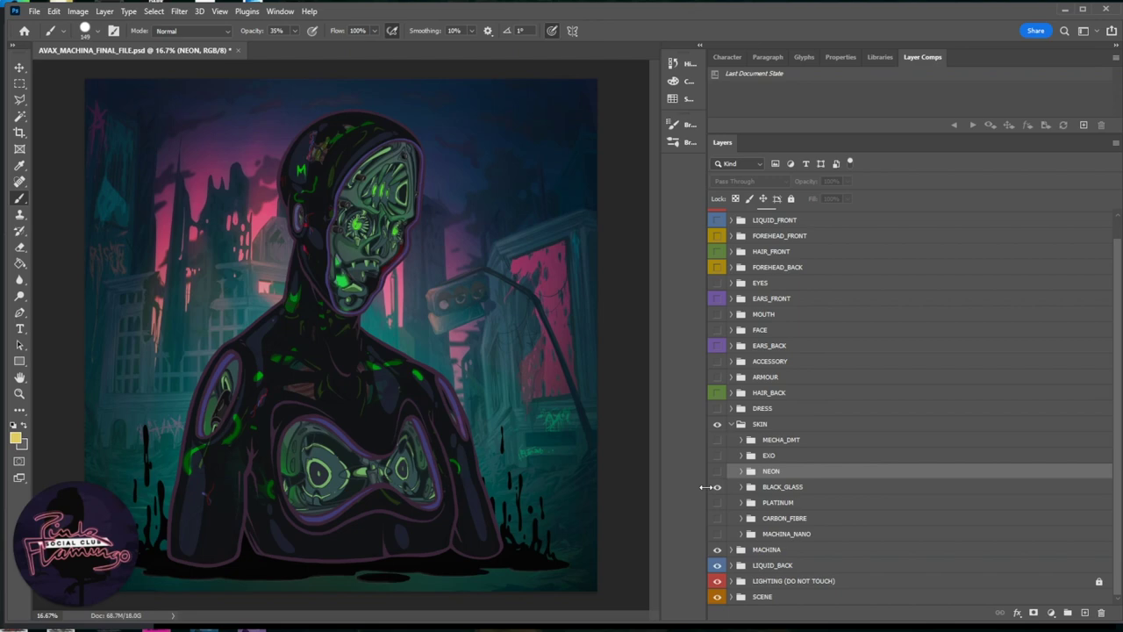
pyautogui.click(717, 486)
pyautogui.click(717, 501)
pyautogui.click(717, 502)
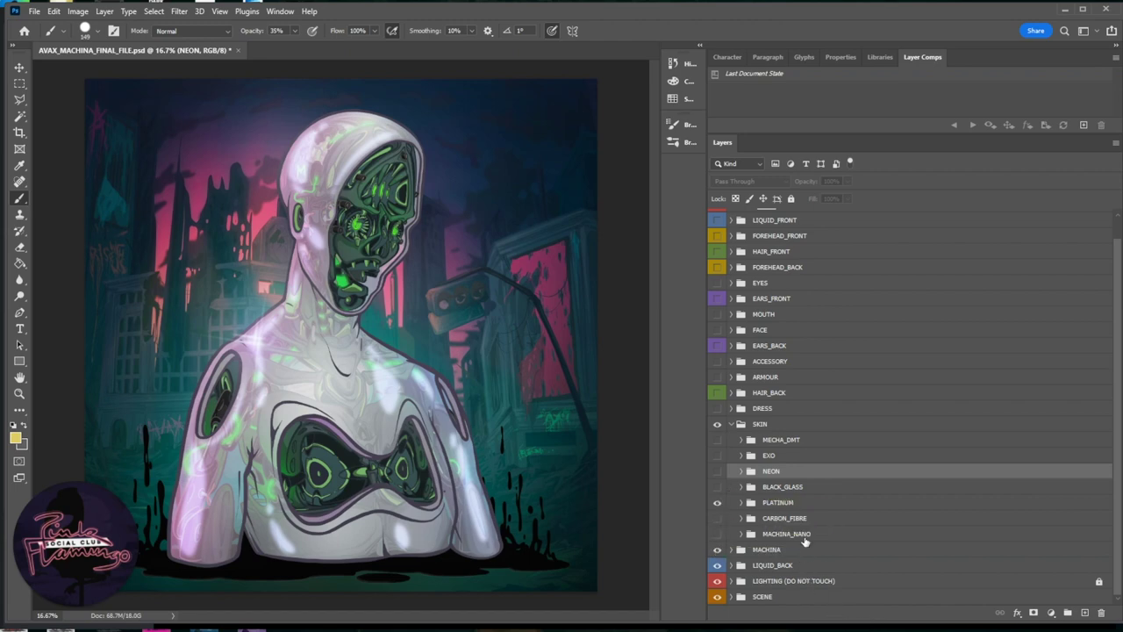
# Step: Replace the PLATINUM skin with the MECHA_DMT variant for comparison
pyautogui.click(717, 440)
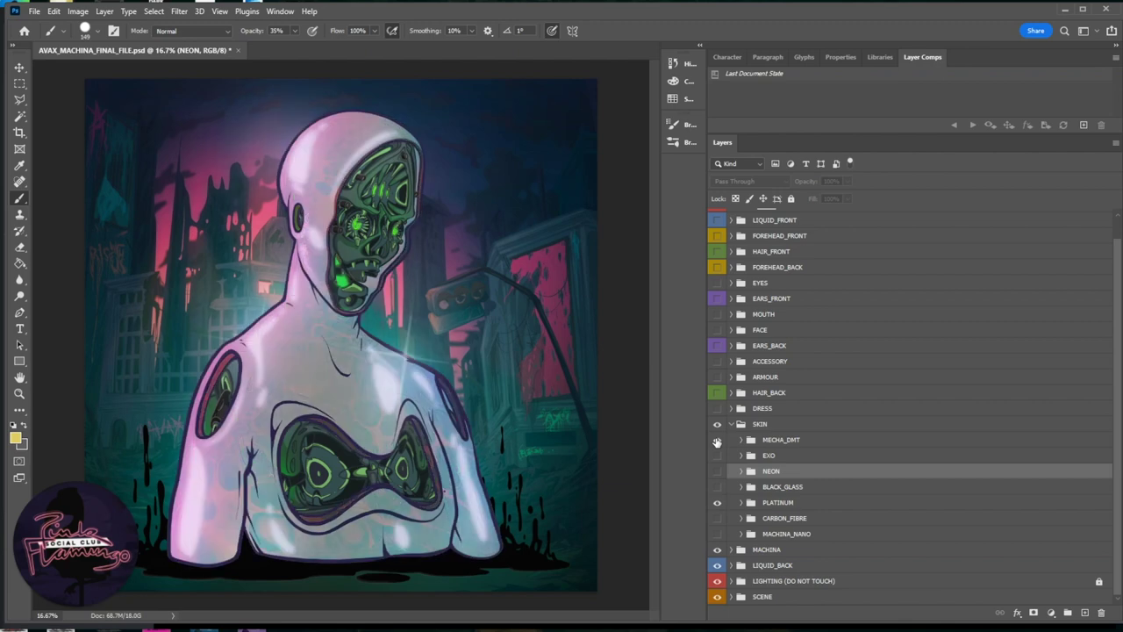
pyautogui.click(717, 502)
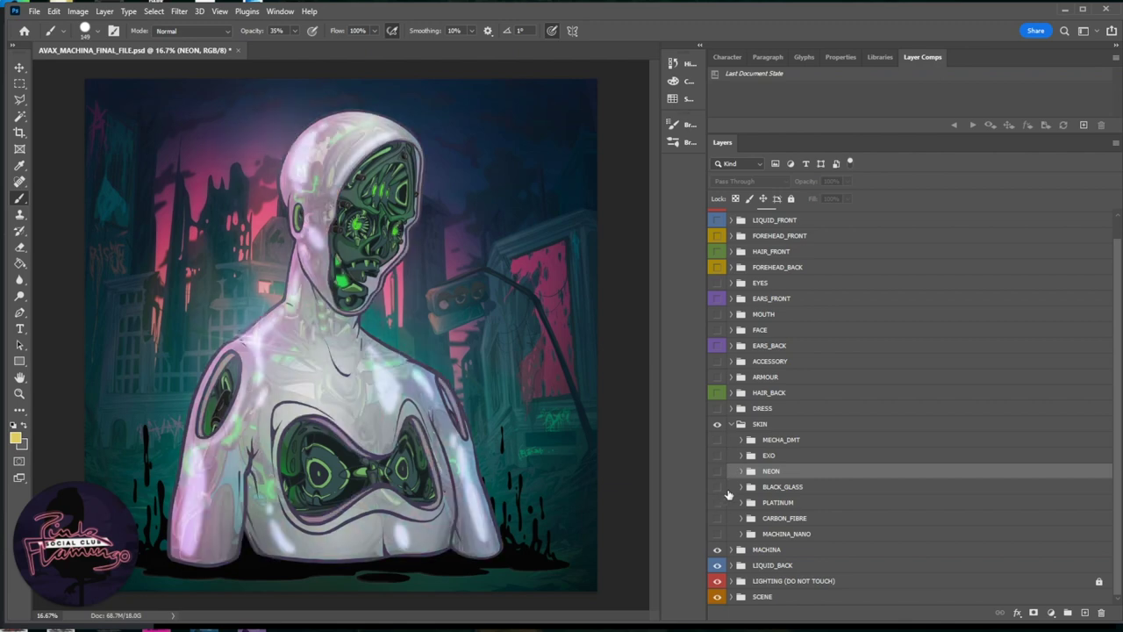
pyautogui.click(717, 440)
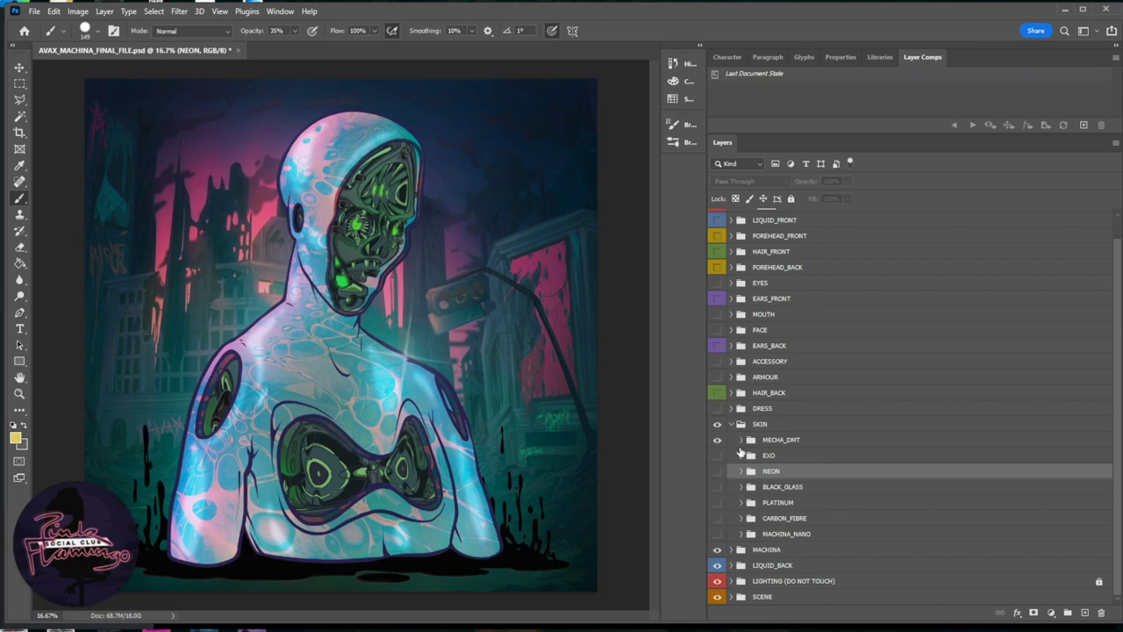
# Step: Expand the MECHA_DMT skin group and toggle its vector layer with the Hue/Saturation smart filter off and on
pyautogui.click(740, 440)
pyautogui.click(789, 476)
pyautogui.scroll(-5, 793, 496)
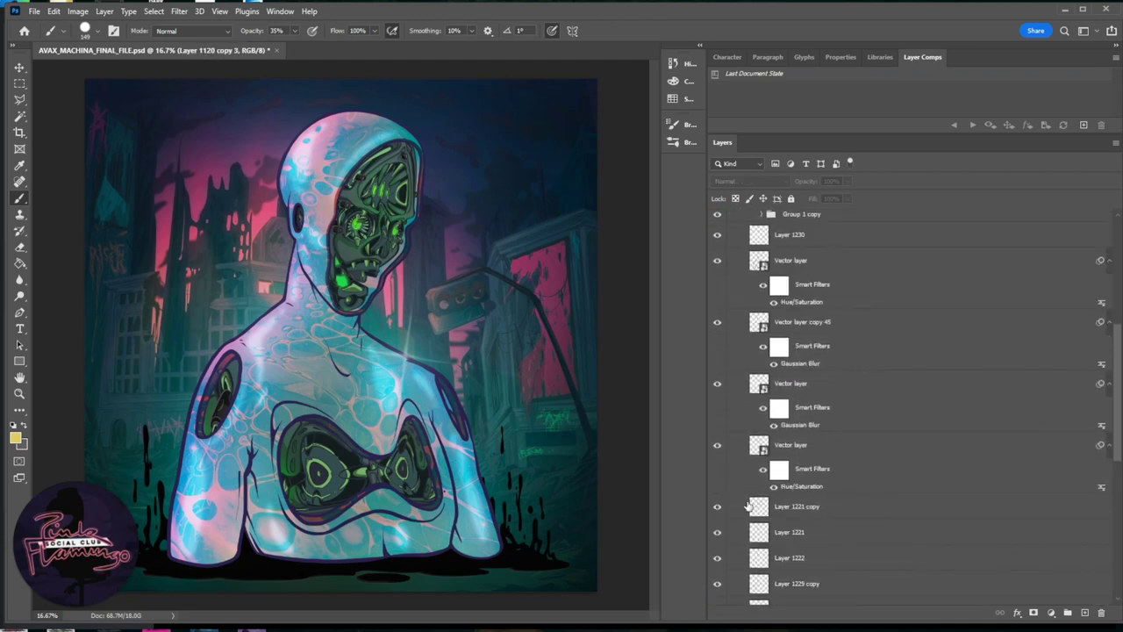
pyautogui.click(718, 445)
pyautogui.click(718, 445)
pyautogui.scroll(-2, 737, 474)
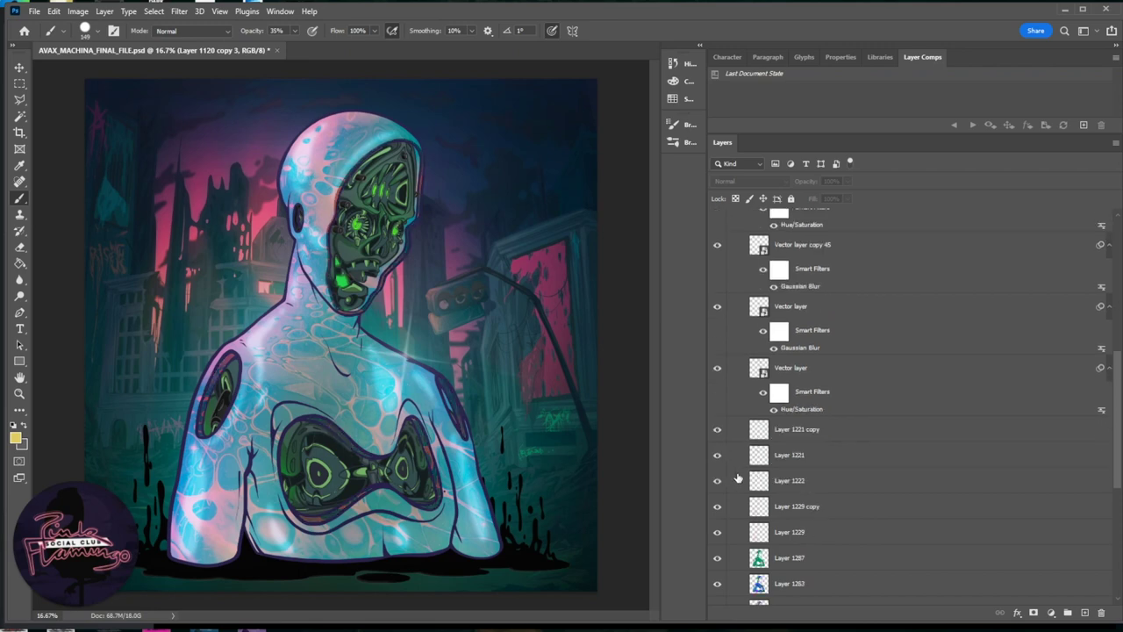
# Step: Toggle Layer 1263 and Layer 1287 off and back on to compare their effect on the MECHA_DMT skin
pyautogui.click(718, 535)
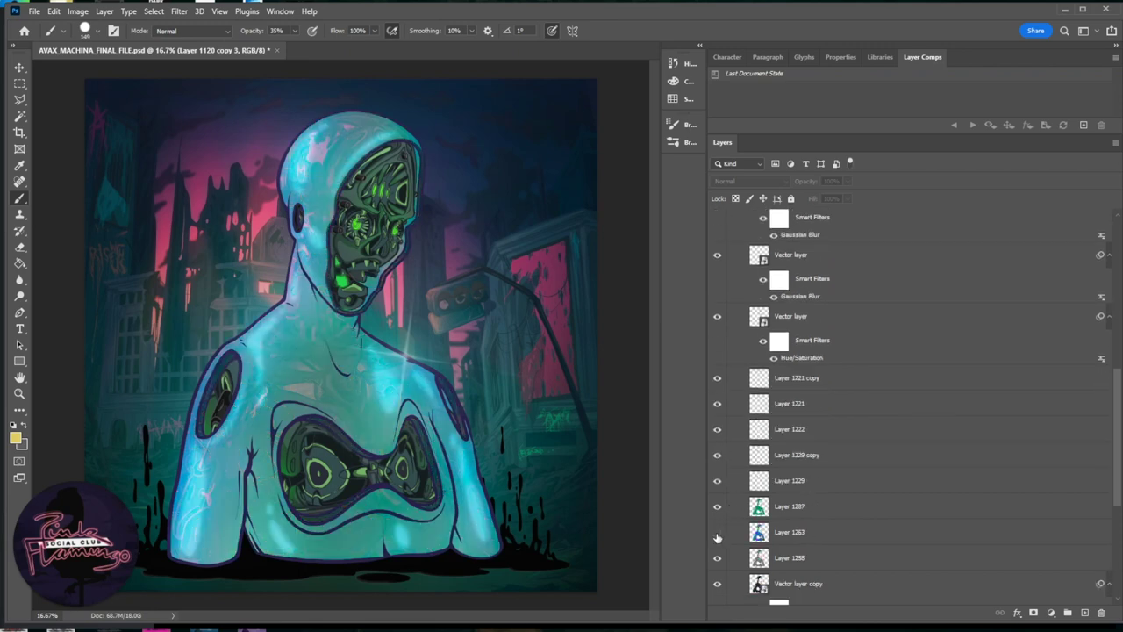
pyautogui.click(718, 535)
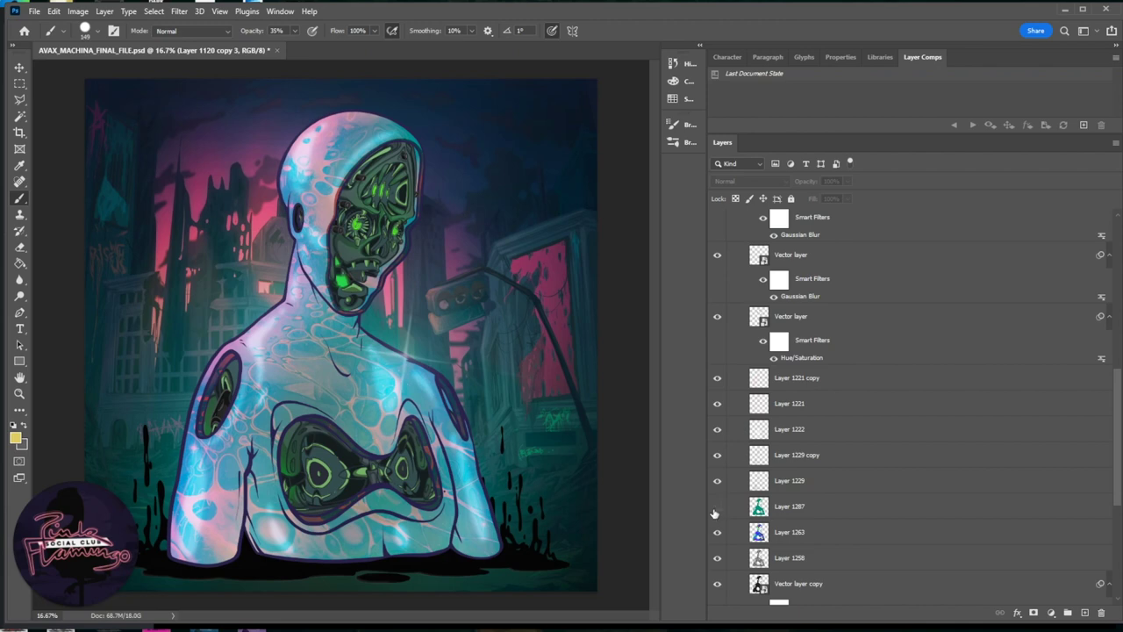
pyautogui.click(716, 507)
pyautogui.click(716, 508)
pyautogui.click(716, 508)
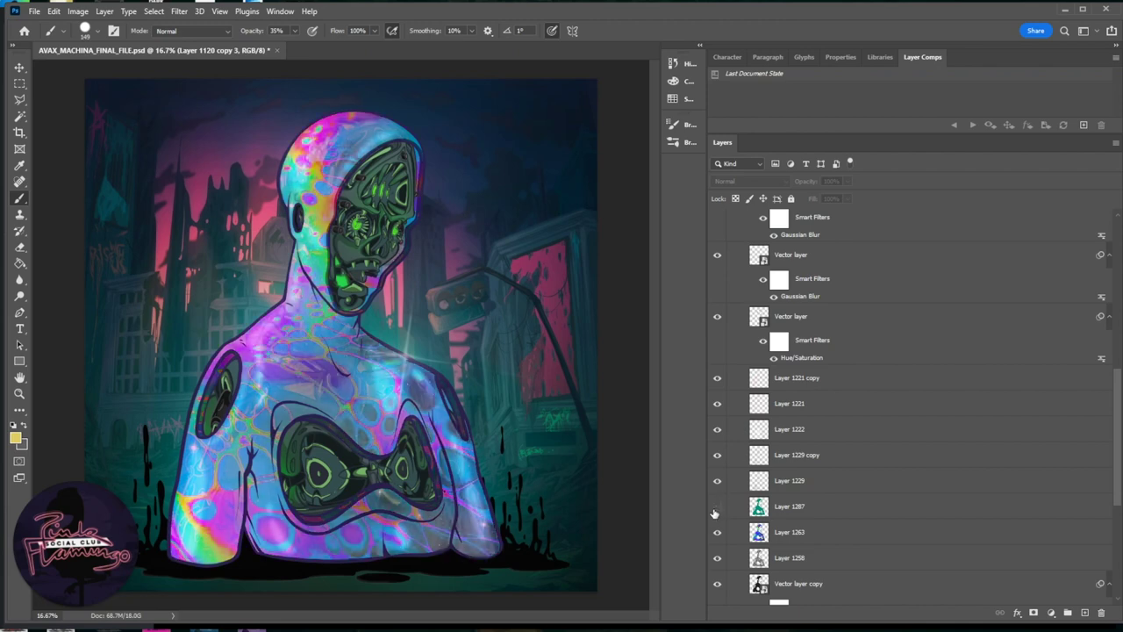
pyautogui.click(715, 509)
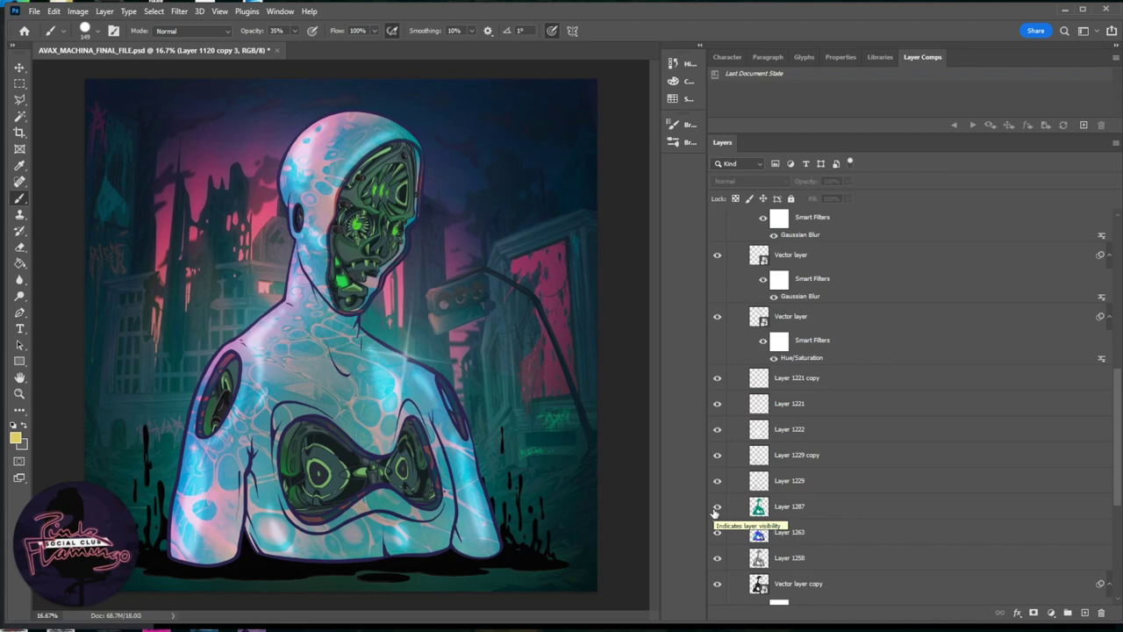
# Step: Collapse the MECHA_DMT group and switch the visible skin variant back to PLATINUM
pyautogui.scroll(10, 747, 353)
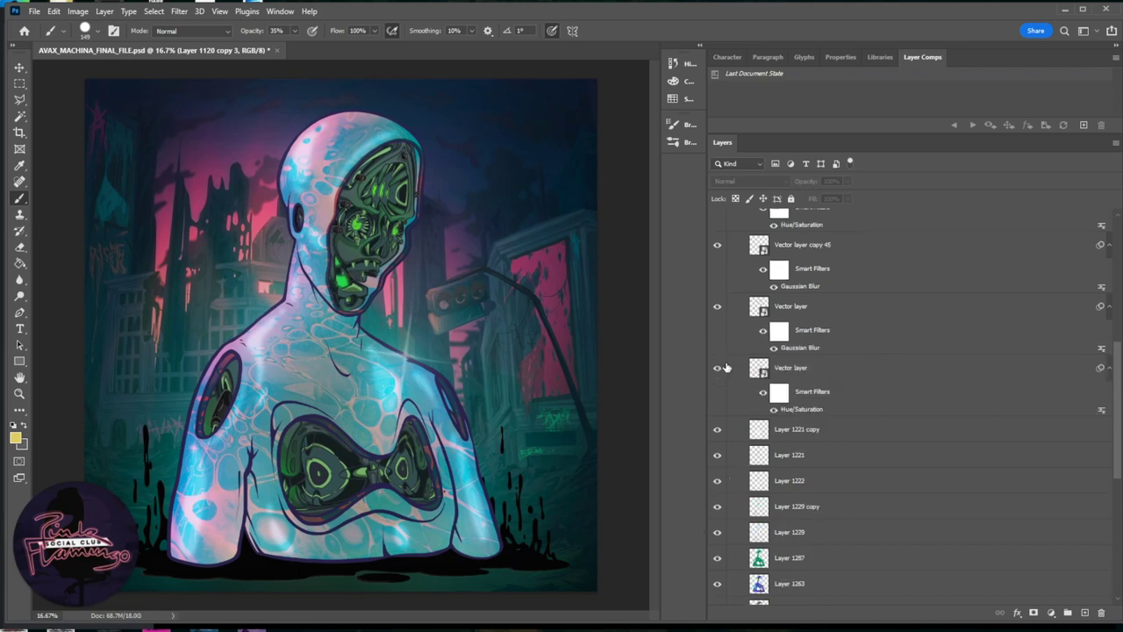
pyautogui.scroll(1, 747, 354)
pyautogui.click(752, 274)
pyautogui.click(752, 275)
pyautogui.click(742, 261)
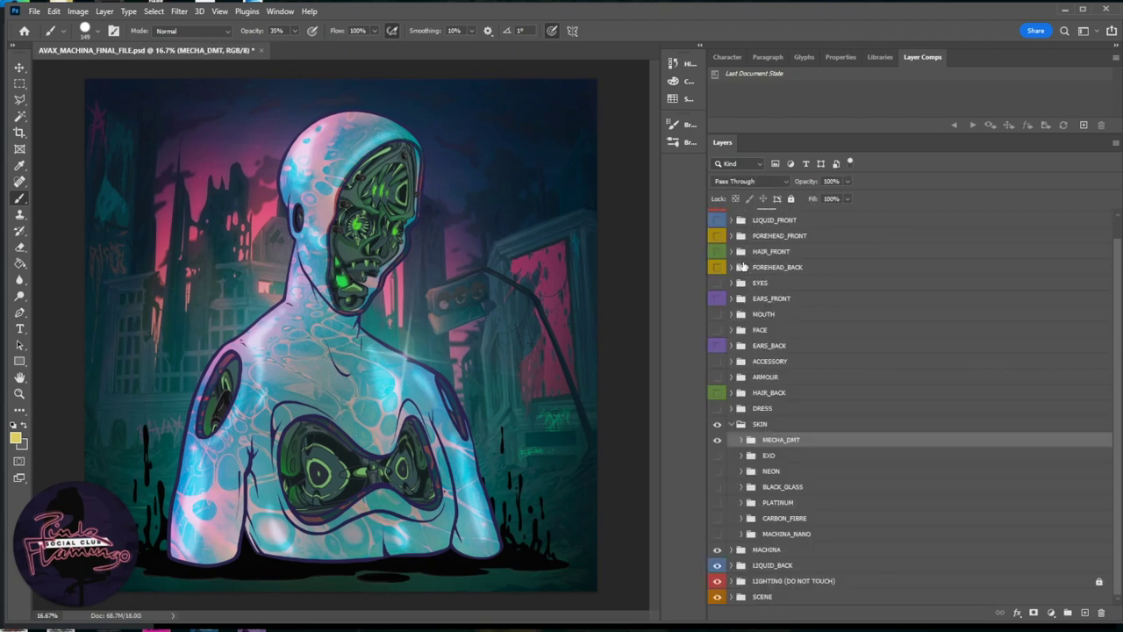
pyautogui.click(717, 502)
pyautogui.click(717, 440)
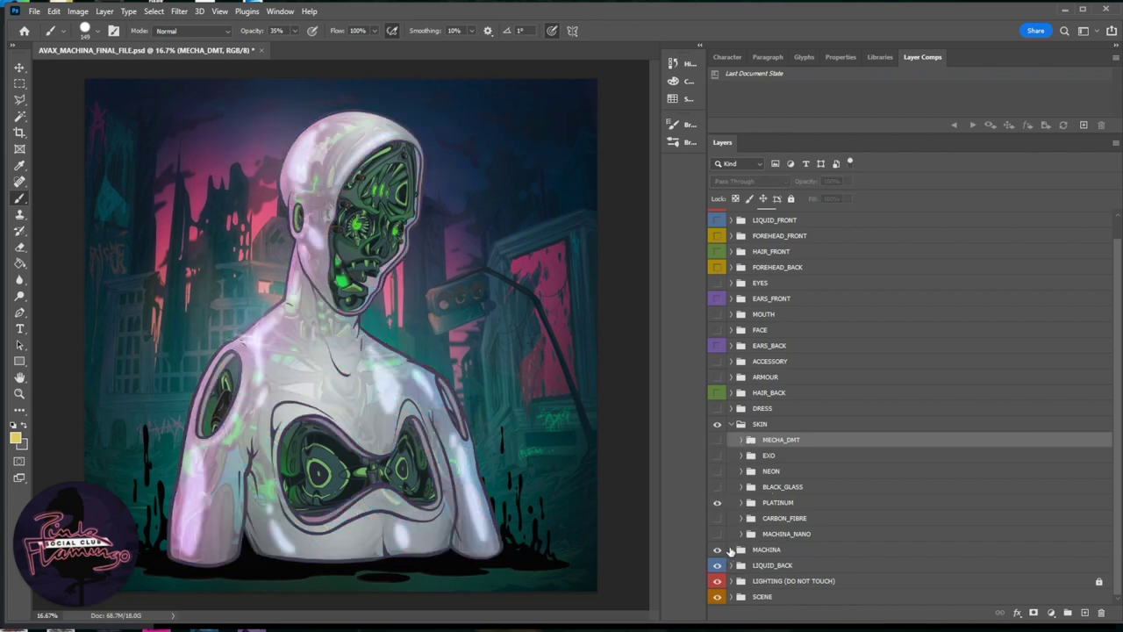
# Step: Expand the MACHINA group and preview M3_CARBON in place of M2_NEON beneath the PLATINUM skin
pyautogui.click(731, 550)
pyautogui.scroll(-1, 760, 549)
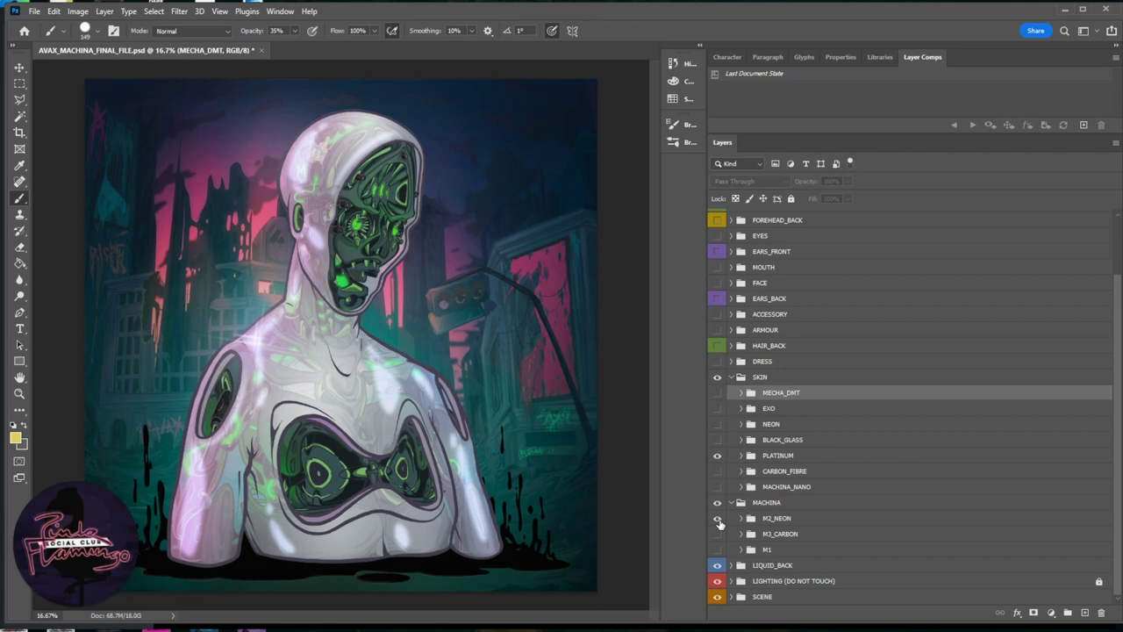
pyautogui.click(717, 519)
pyautogui.click(718, 533)
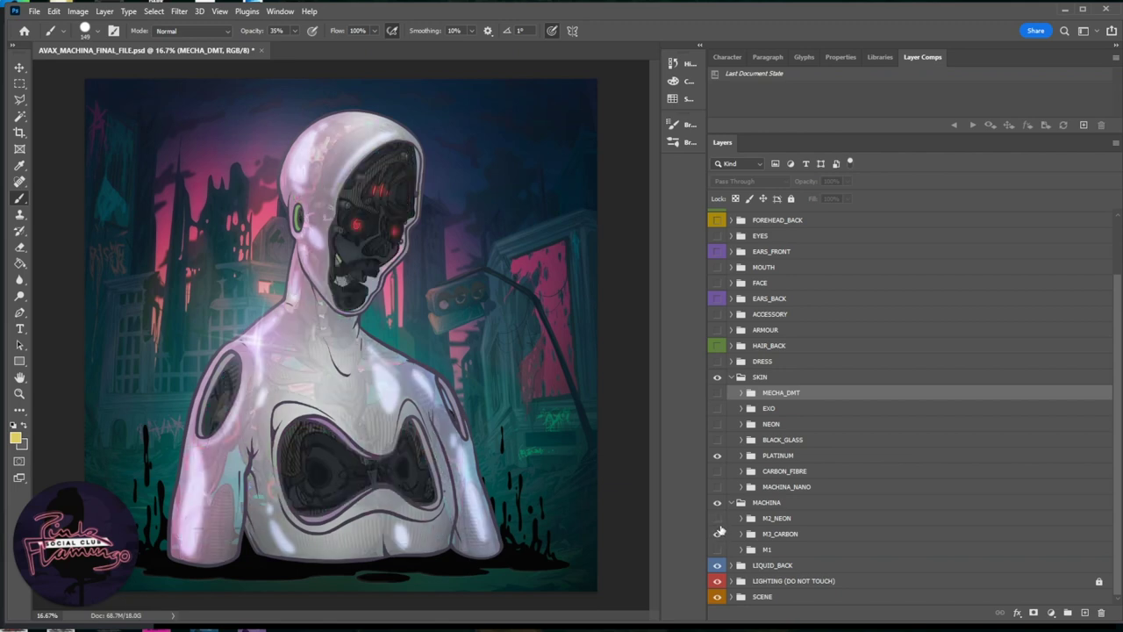
pyautogui.click(718, 533)
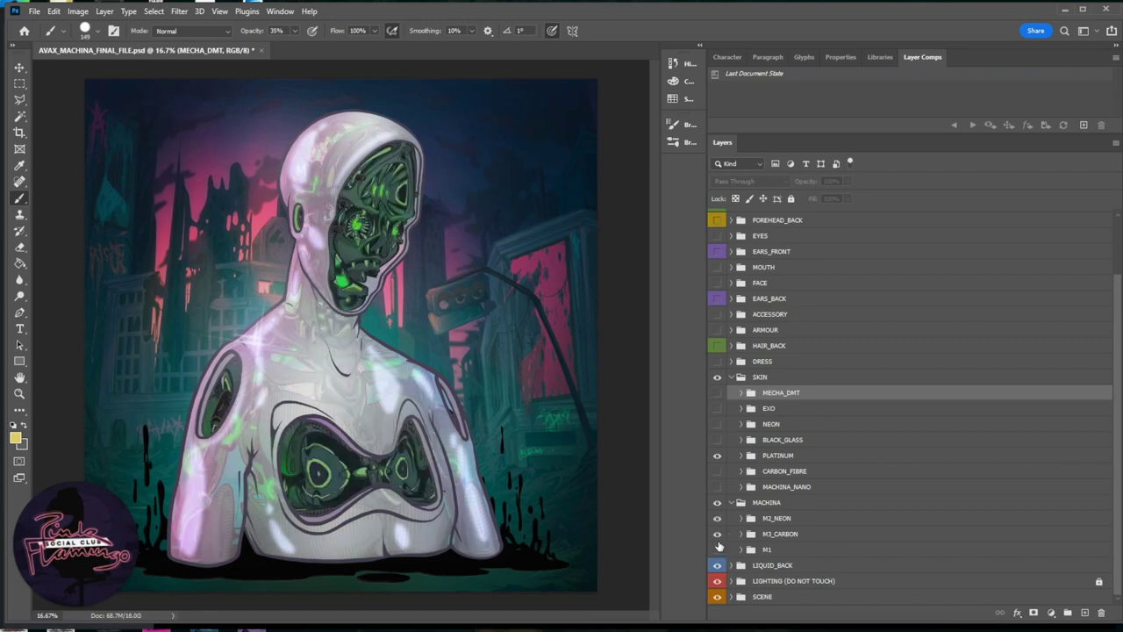
# Step: Show only the M1 variant in the MACHINA group and select it
pyautogui.click(723, 534)
pyautogui.click(718, 533)
pyautogui.click(718, 549)
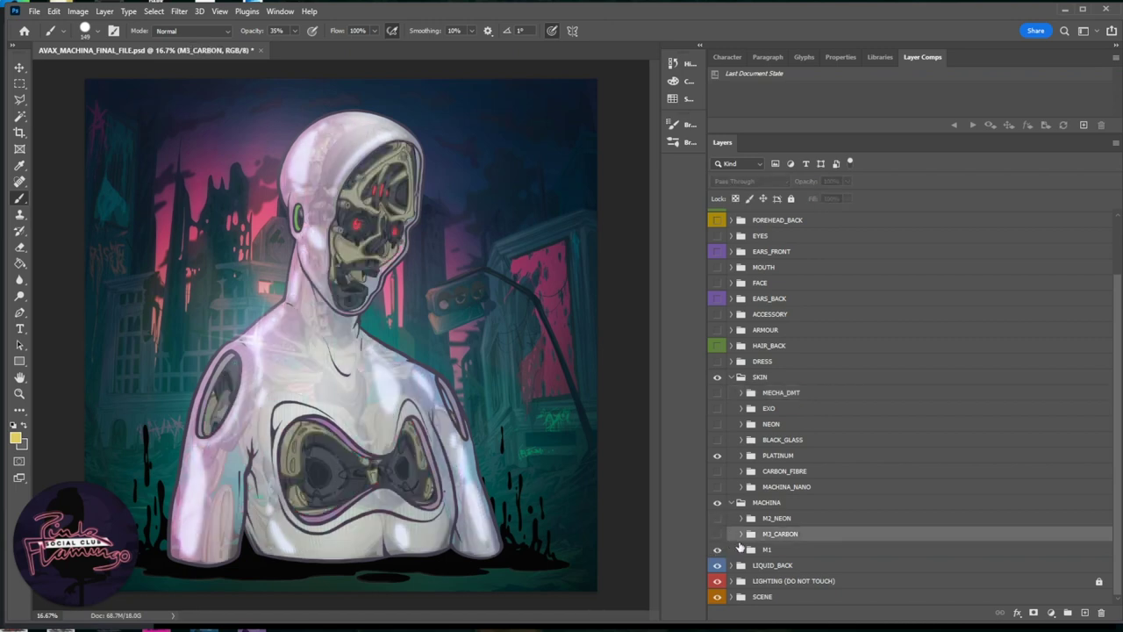
pyautogui.click(772, 553)
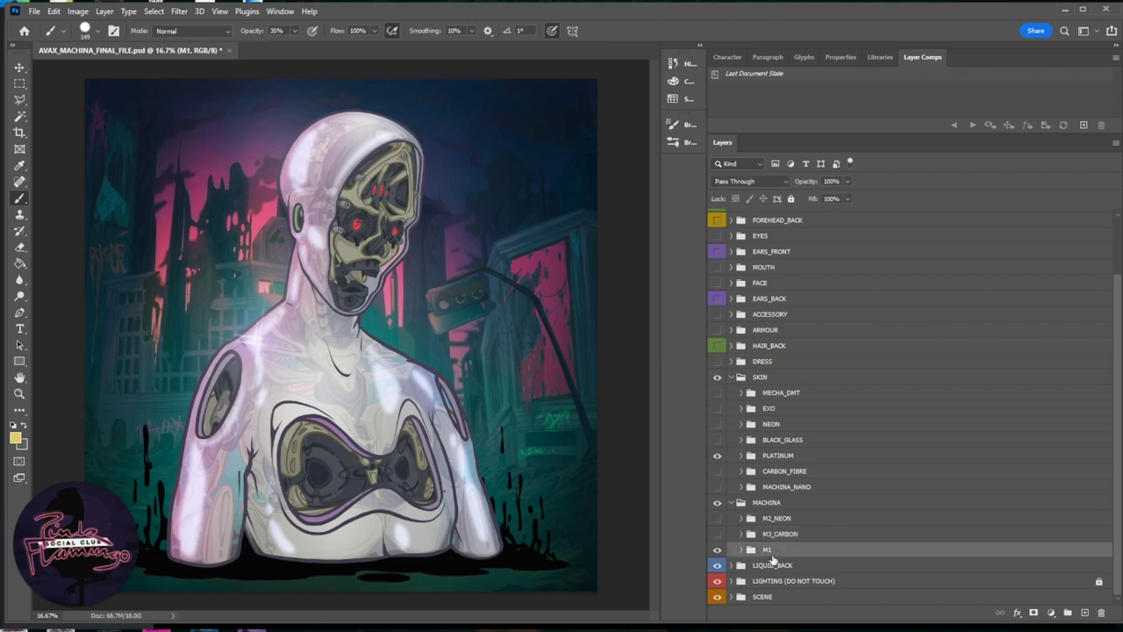
# Step: Show M3_CARBON and M2_NEON on top of M1, then toggle M1 and LIQUID_BACK off and back on
pyautogui.click(718, 534)
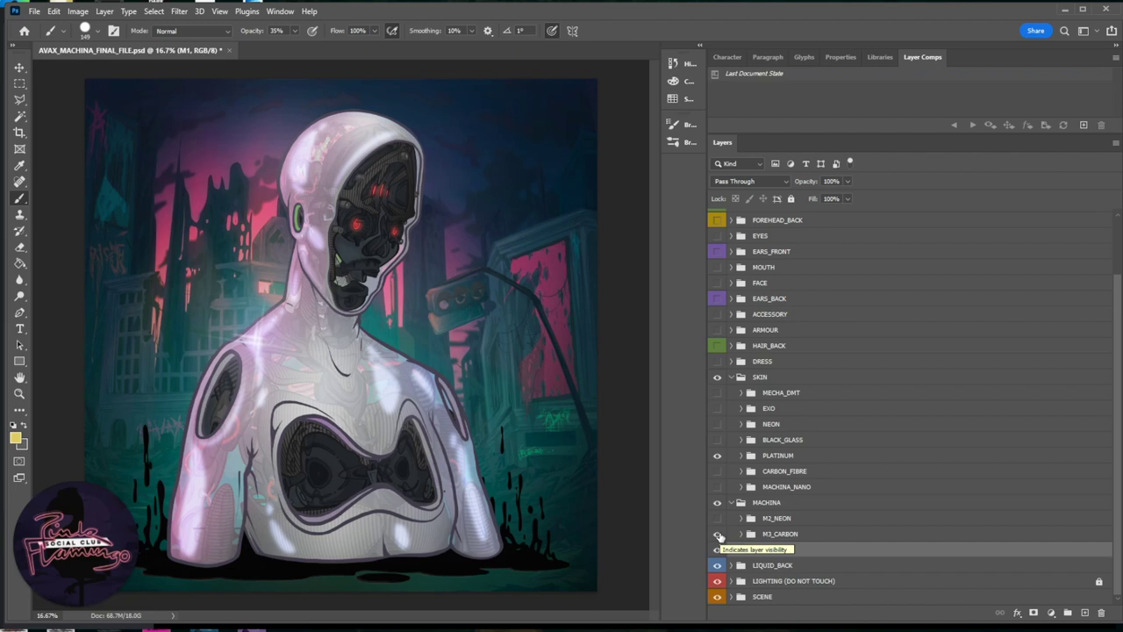
pyautogui.click(718, 518)
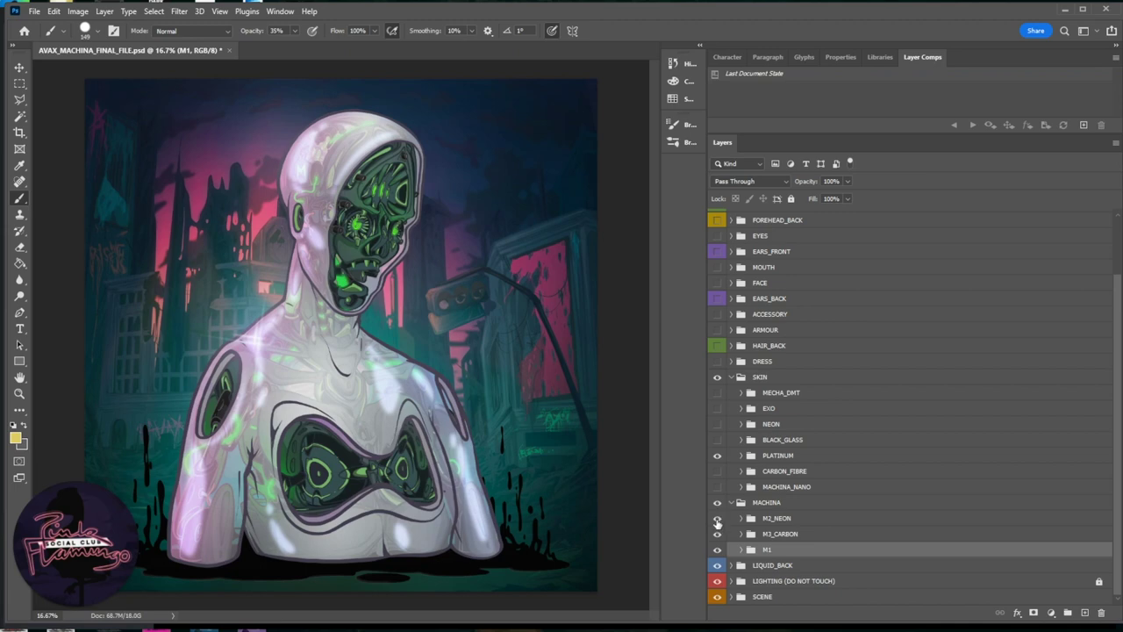
pyautogui.click(718, 566)
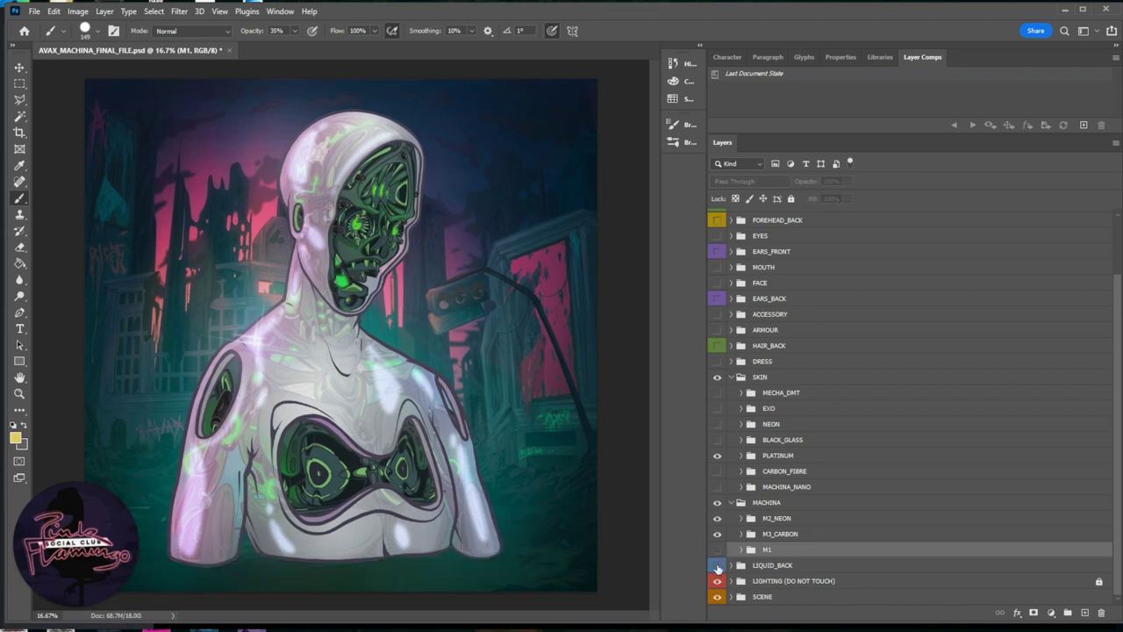
pyautogui.click(717, 566)
# Step: Hide M3_CARBON, then toggle M2_NEON and M3_CARBON over M1 to compare the stacked MACHINA variants
pyautogui.click(717, 533)
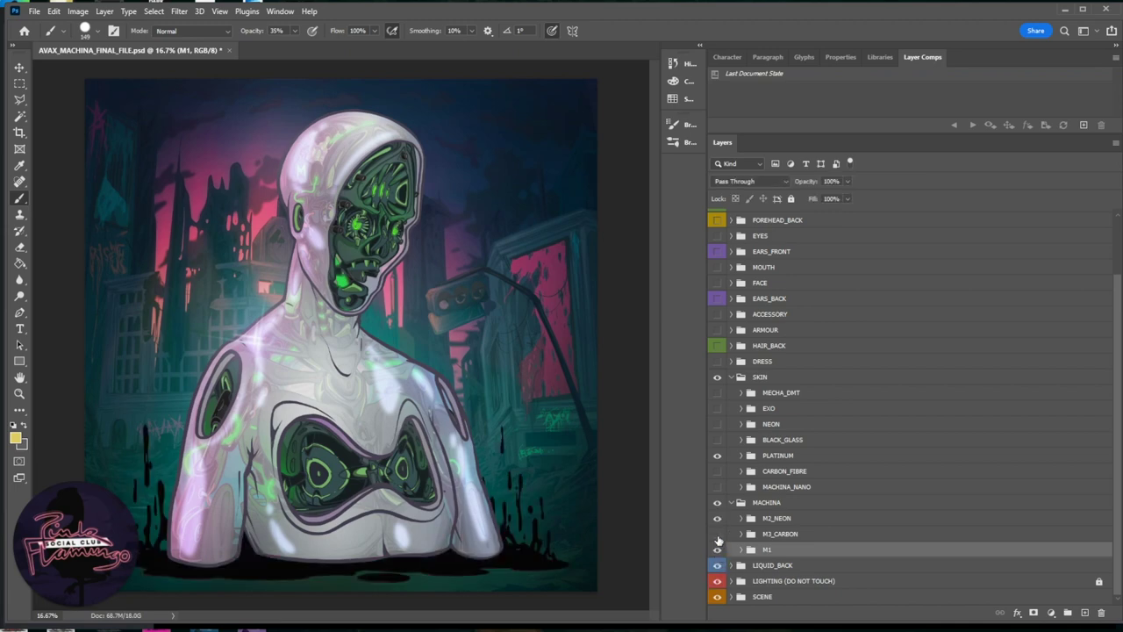
pyautogui.click(717, 518)
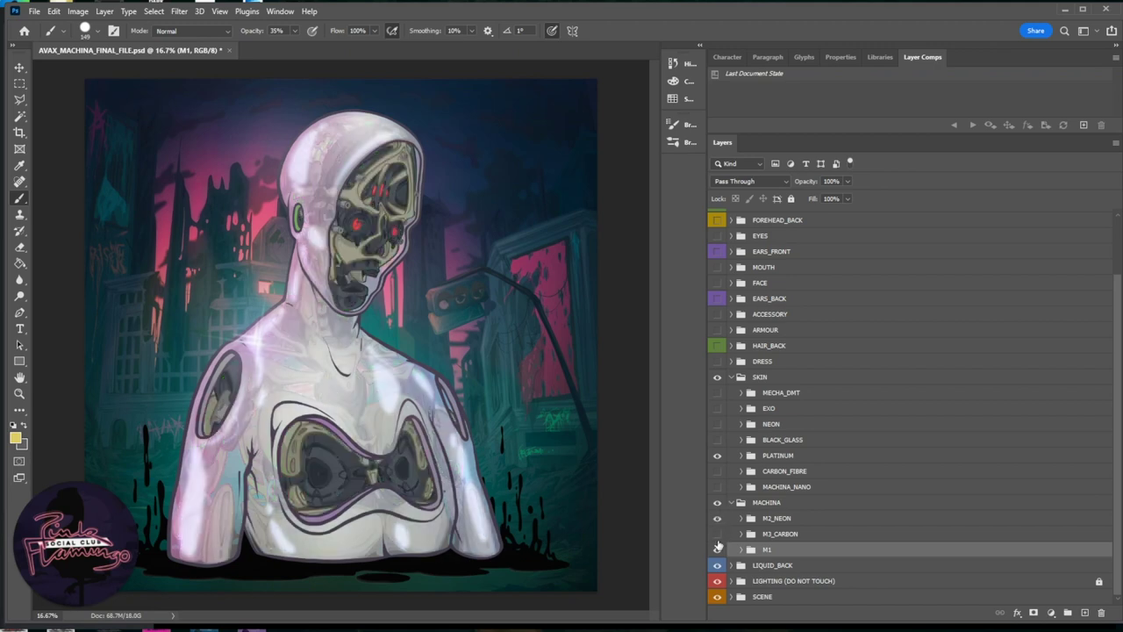
pyautogui.click(717, 519)
pyautogui.click(717, 518)
pyautogui.click(717, 518)
pyautogui.click(717, 518)
pyautogui.click(717, 533)
pyautogui.click(717, 533)
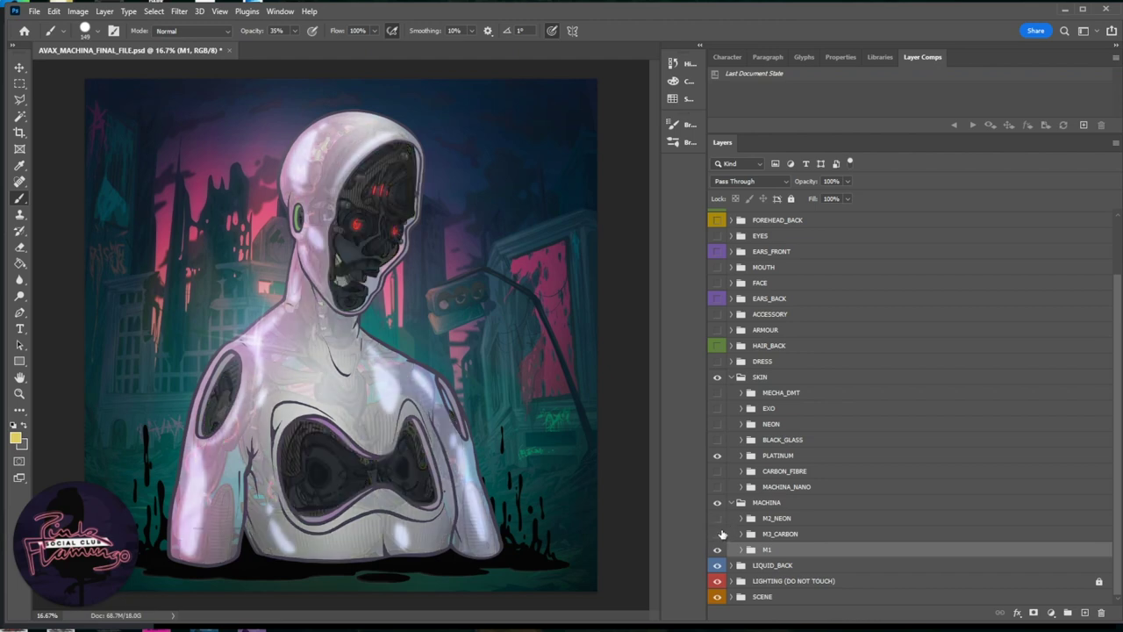
# Step: Make the M2_NEON variant visible again, then collapse the MACHINA and SKIN groups
pyautogui.click(717, 519)
pyautogui.click(728, 521)
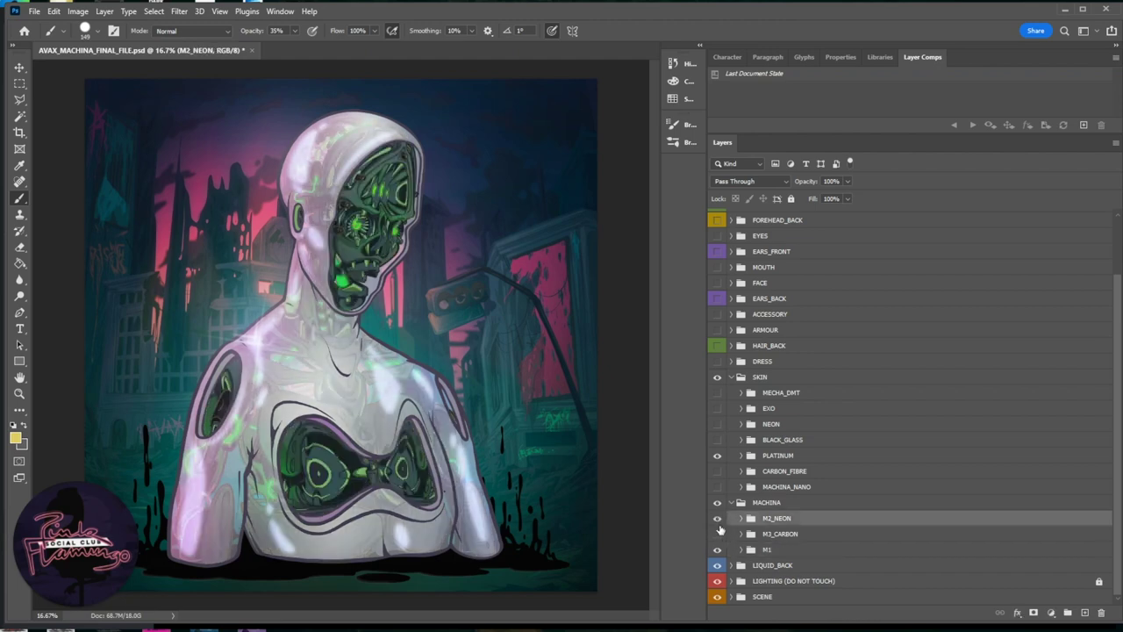
pyautogui.click(717, 523)
pyautogui.click(717, 519)
pyautogui.click(732, 502)
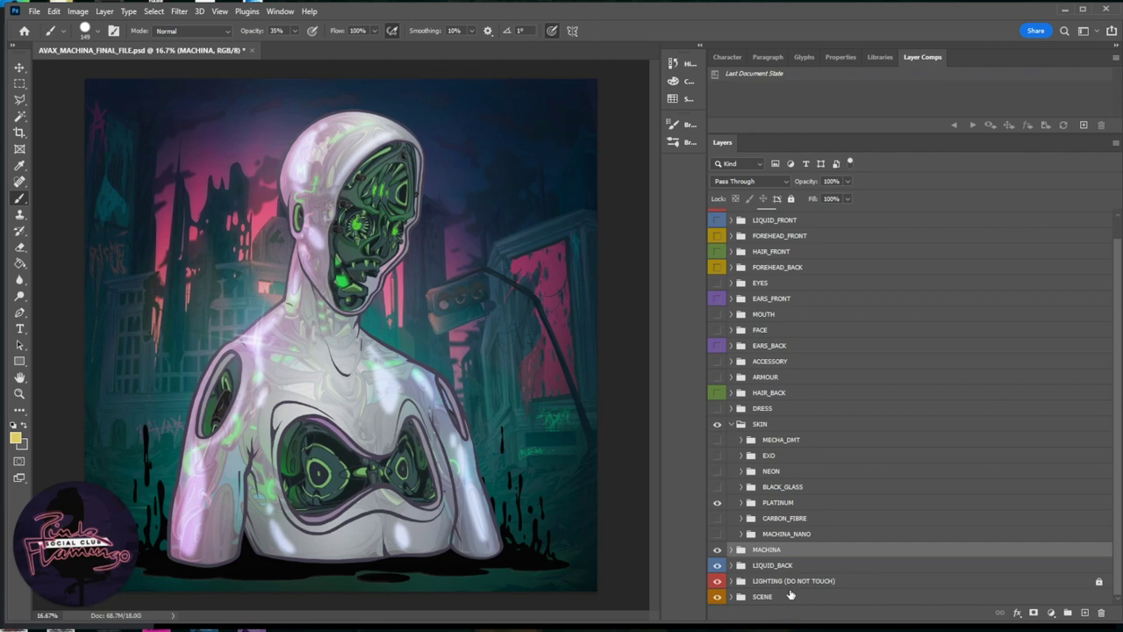
pyautogui.click(731, 425)
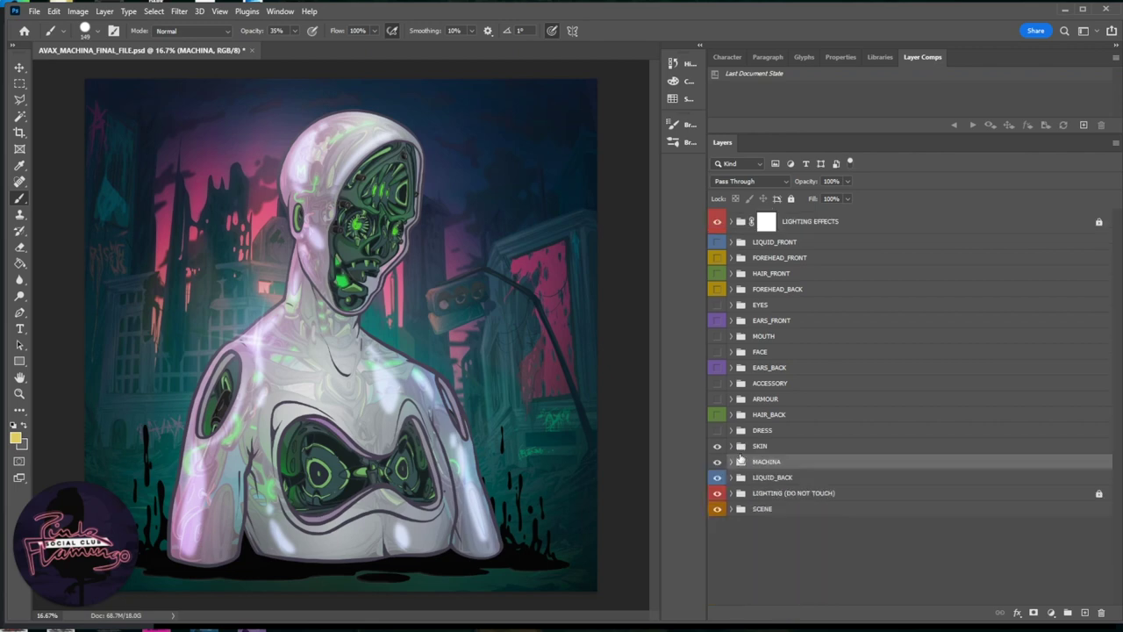
# Step: Make the DRESS group visible and expand it to list its variants
pyautogui.click(717, 430)
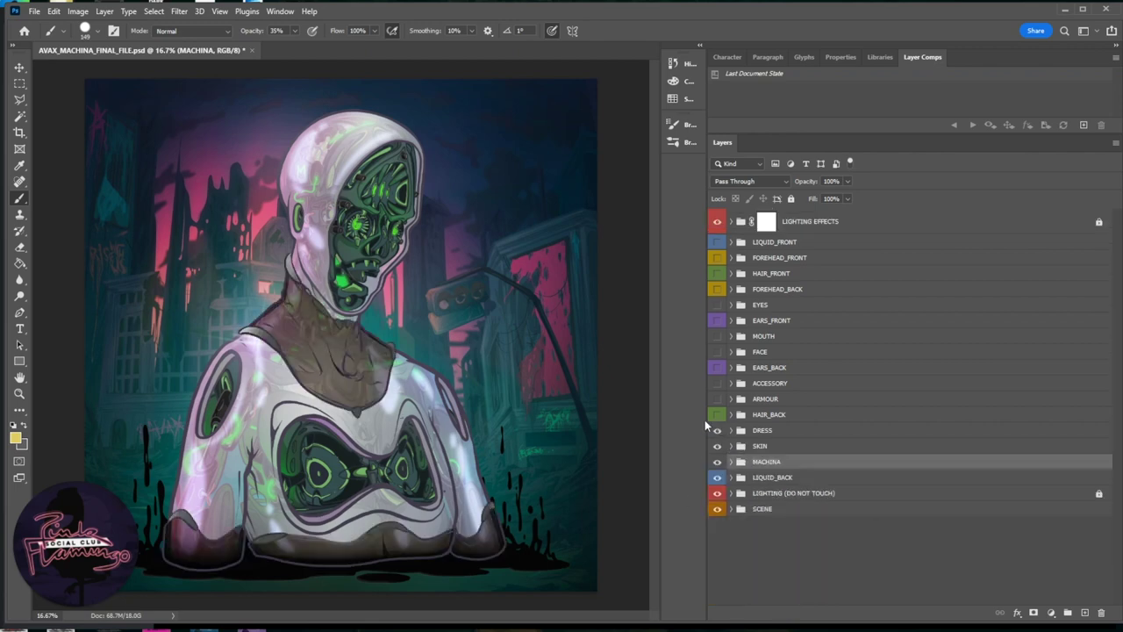
pyautogui.click(753, 434)
pyautogui.click(732, 430)
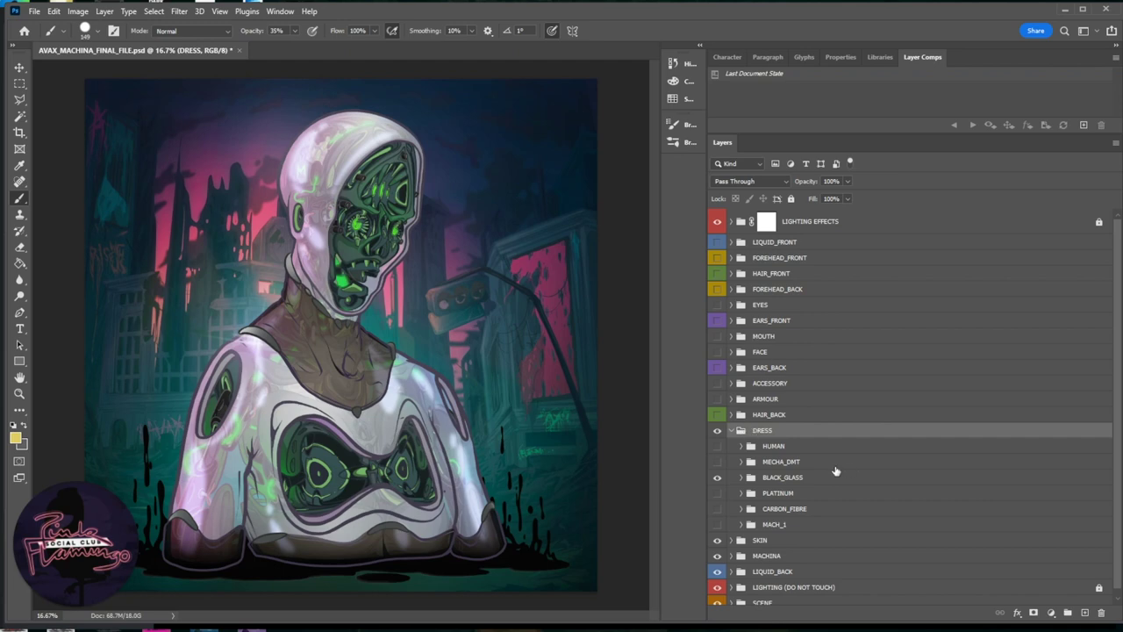
# Step: Toggle the BLACK_GLASS dress, then switch the visible dress variant to PLATINUM and on to MECHA_DMT
pyautogui.click(717, 477)
pyautogui.click(717, 478)
pyautogui.click(717, 477)
pyautogui.click(718, 493)
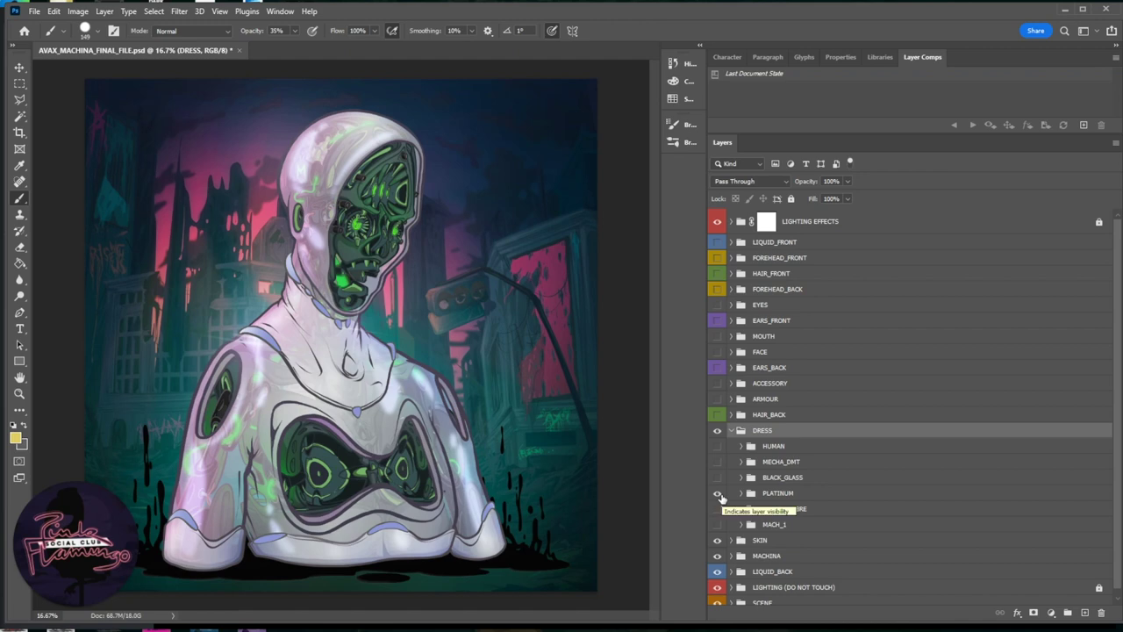
pyautogui.click(718, 493)
pyautogui.click(717, 463)
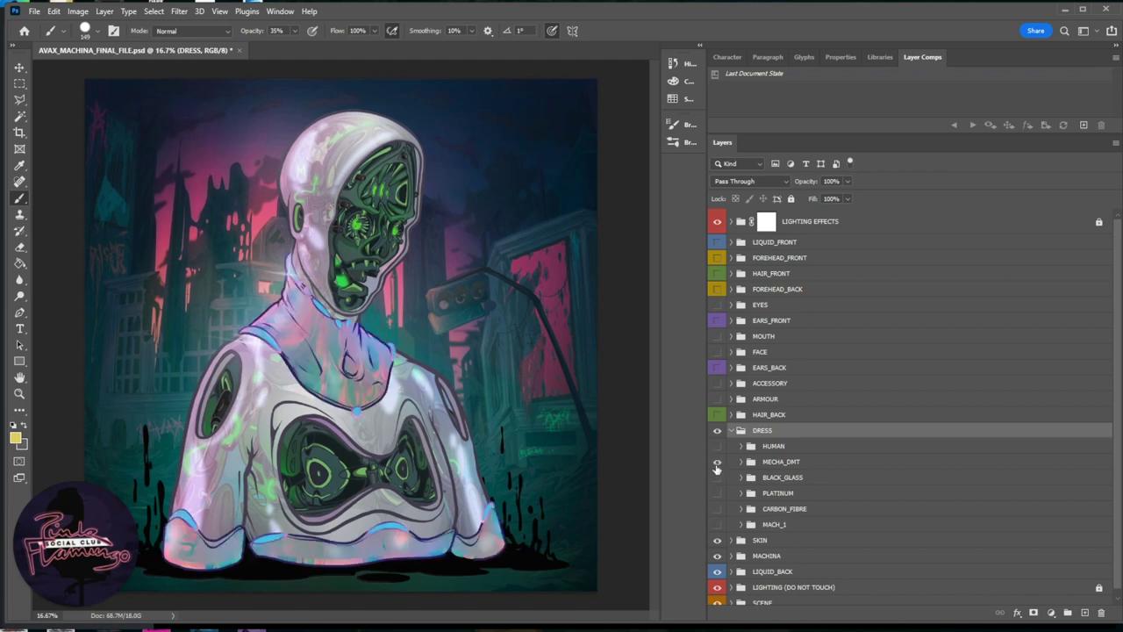
pyautogui.click(717, 463)
pyautogui.click(717, 462)
# Step: Replace the MECHA_DMT dress with the HUMAN variant, then select the DRESS group
pyautogui.click(727, 448)
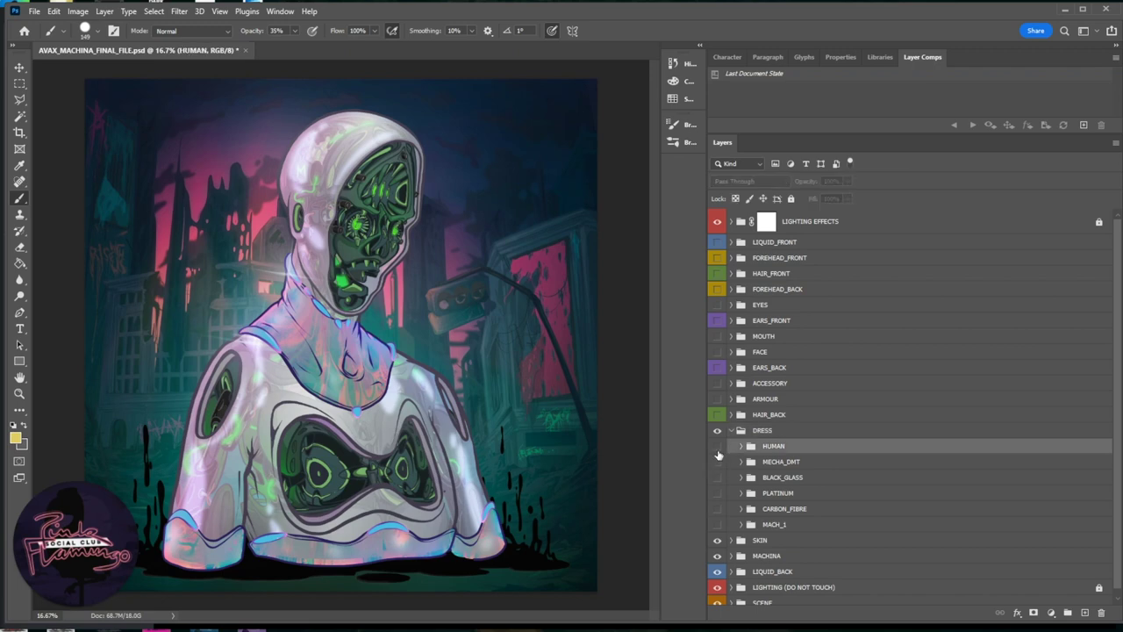
pyautogui.click(717, 462)
pyautogui.click(717, 447)
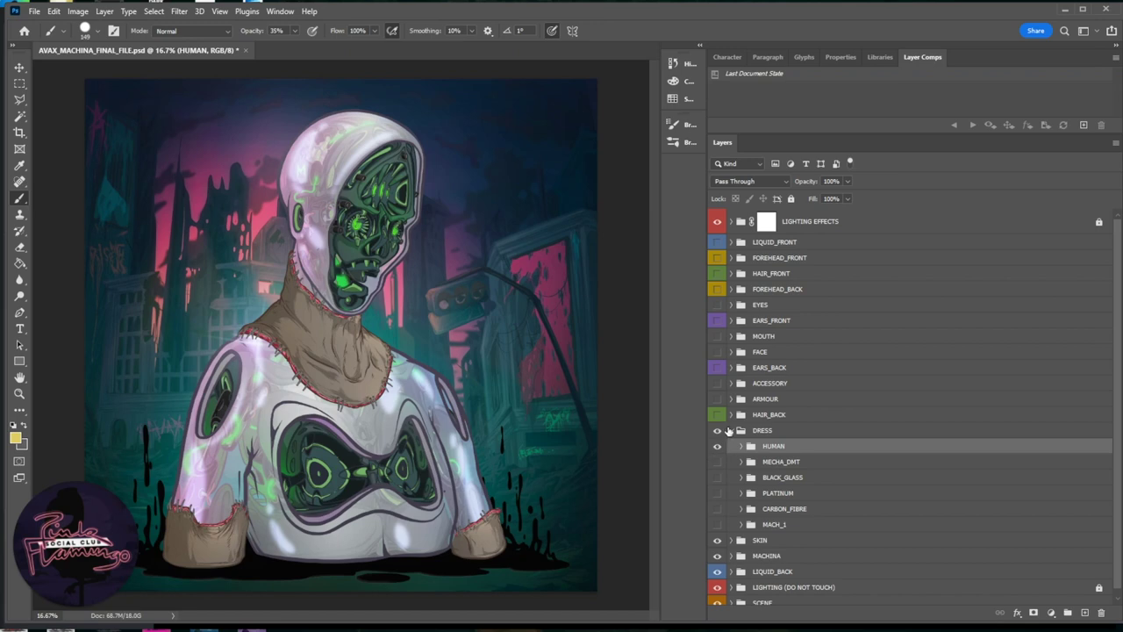
pyautogui.click(727, 432)
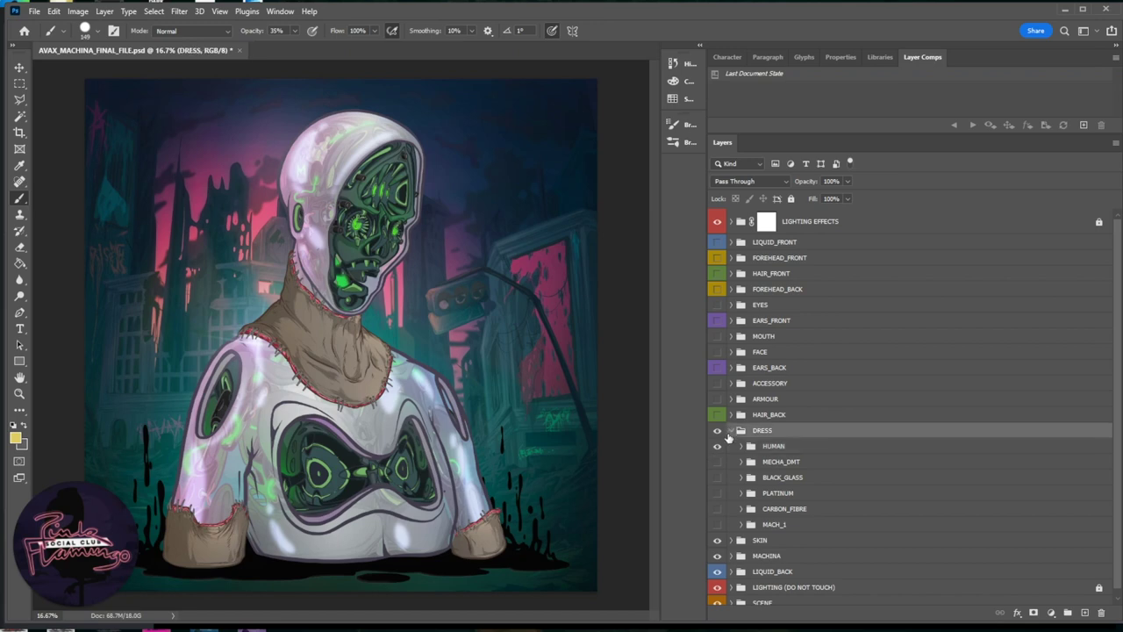
# Step: Collapse the DRESS group and make the HAIR_BACK group visible
pyautogui.click(732, 431)
pyautogui.click(720, 418)
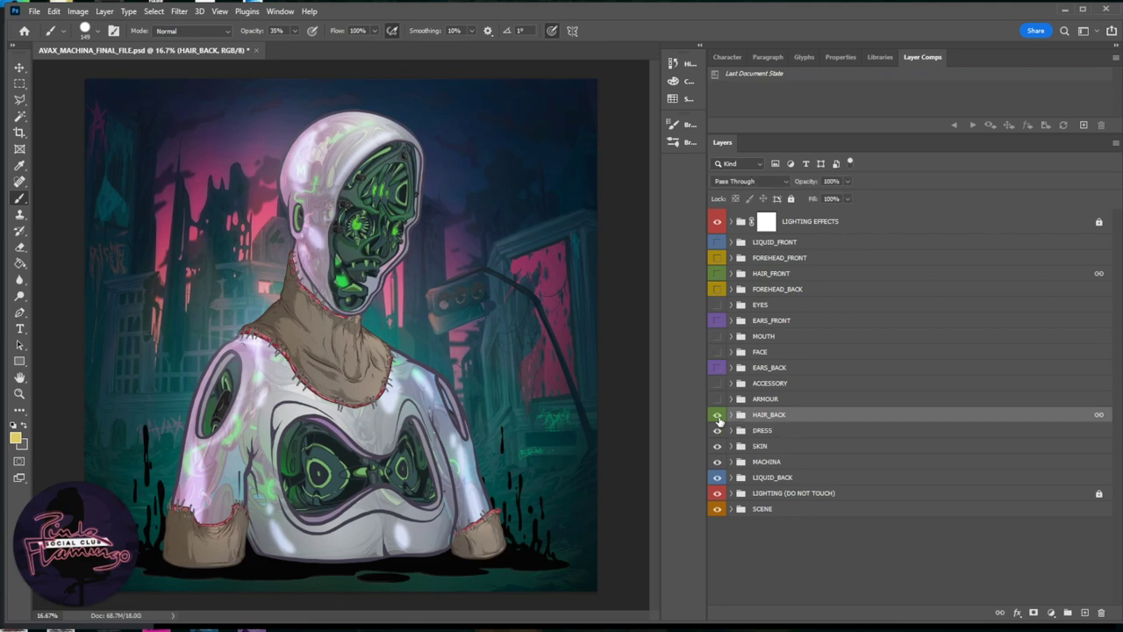
pyautogui.click(717, 416)
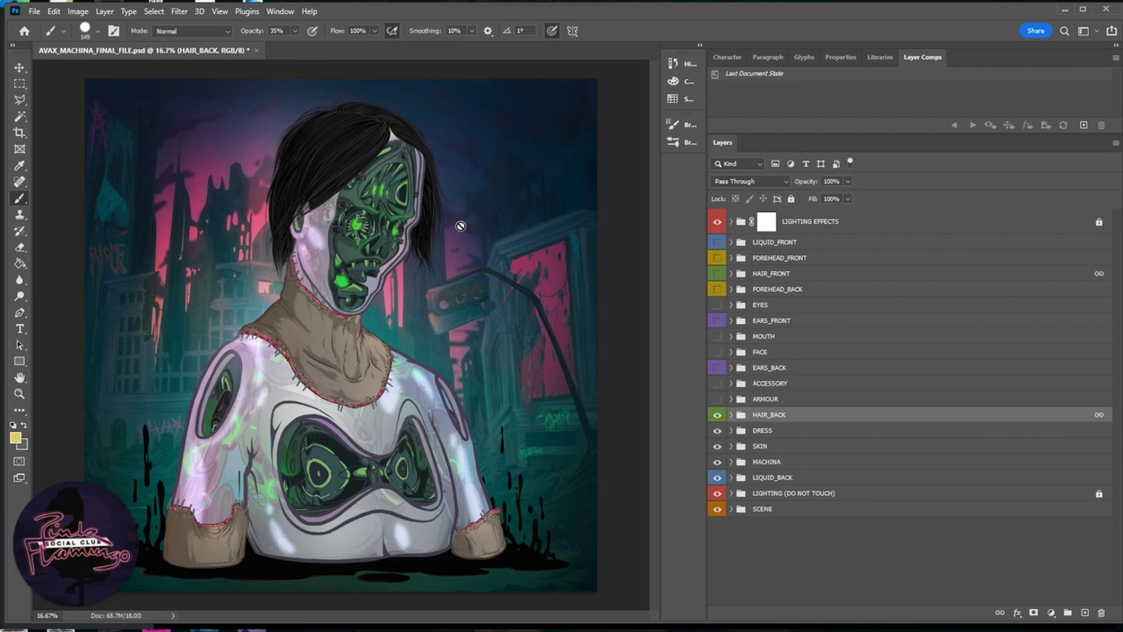
# Step: Expand HAIR_BACK, switch the visible hair from ASSASSIN_NOIR to ASSASSIN_ROUGE, and collapse the group again
pyautogui.click(732, 414)
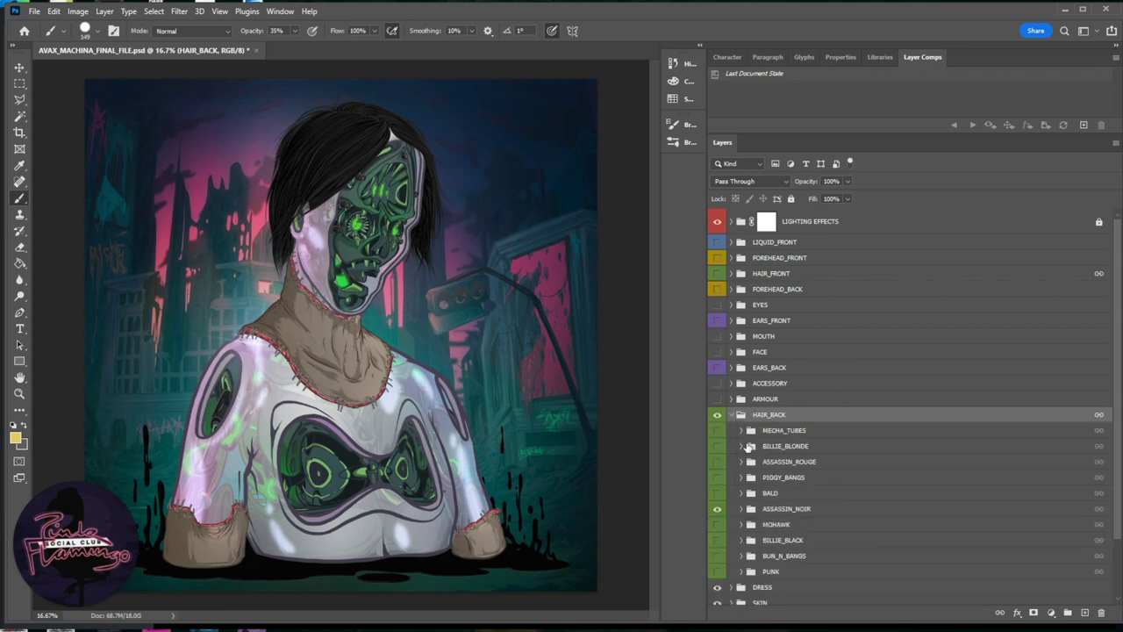
pyautogui.click(717, 509)
pyautogui.click(717, 463)
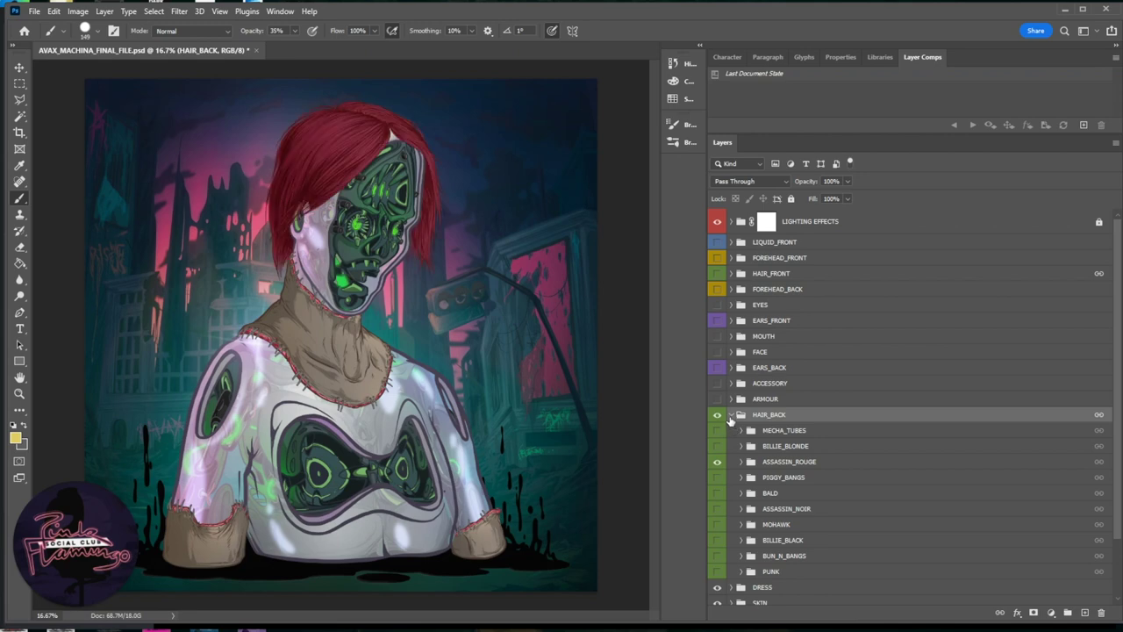
pyautogui.click(732, 415)
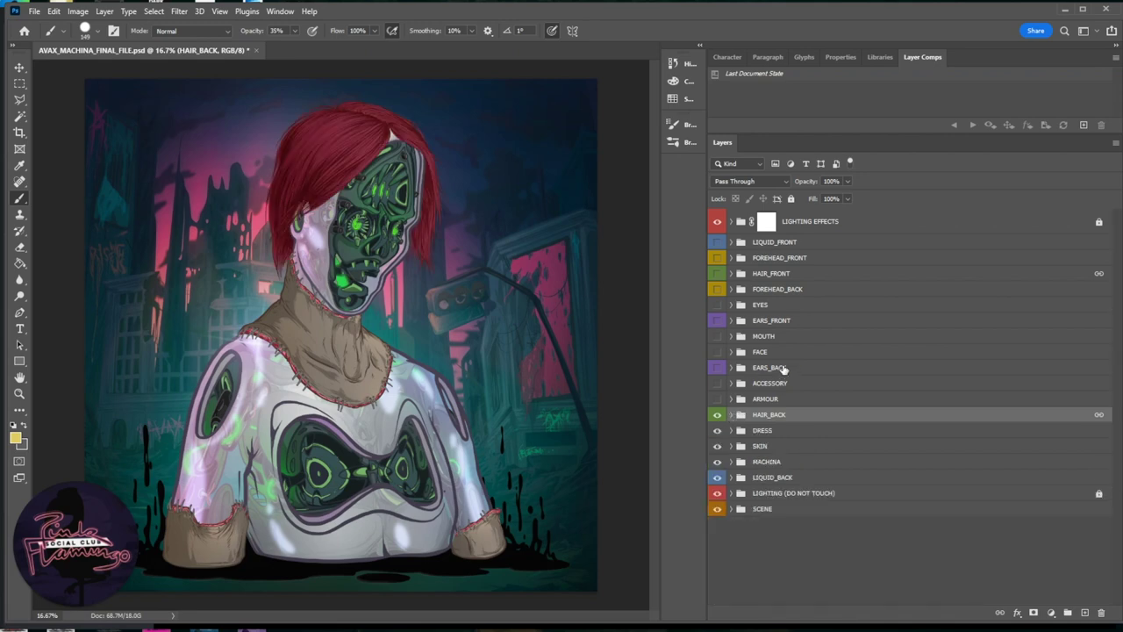
# Step: Make the ARMOUR group visible, expand it to list its variants, and select DROID
pyautogui.click(755, 400)
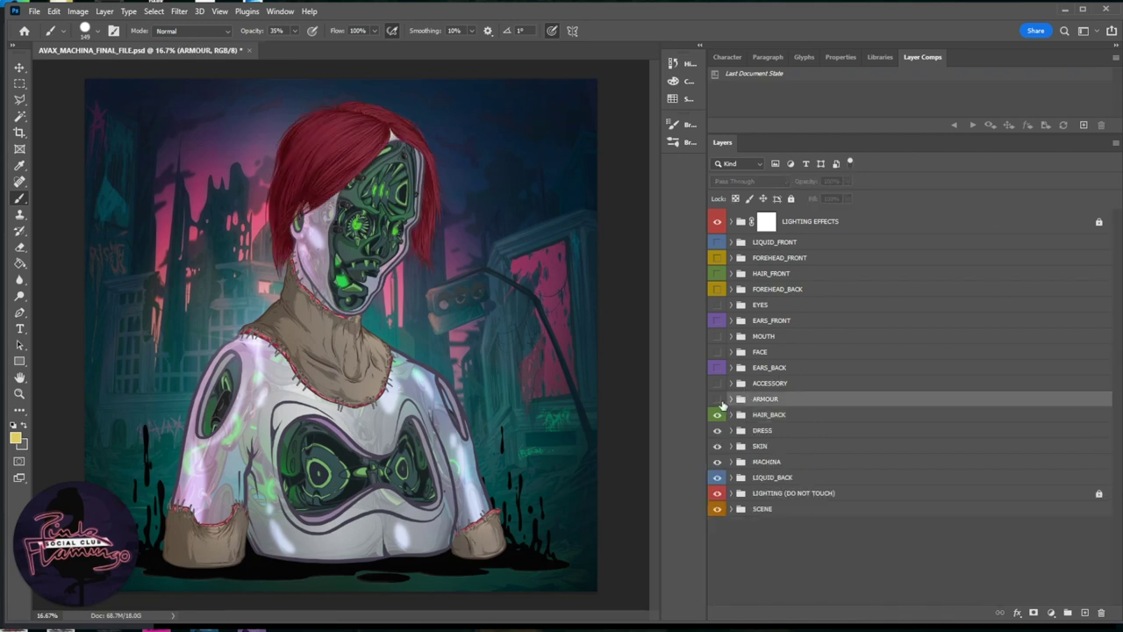
pyautogui.click(718, 400)
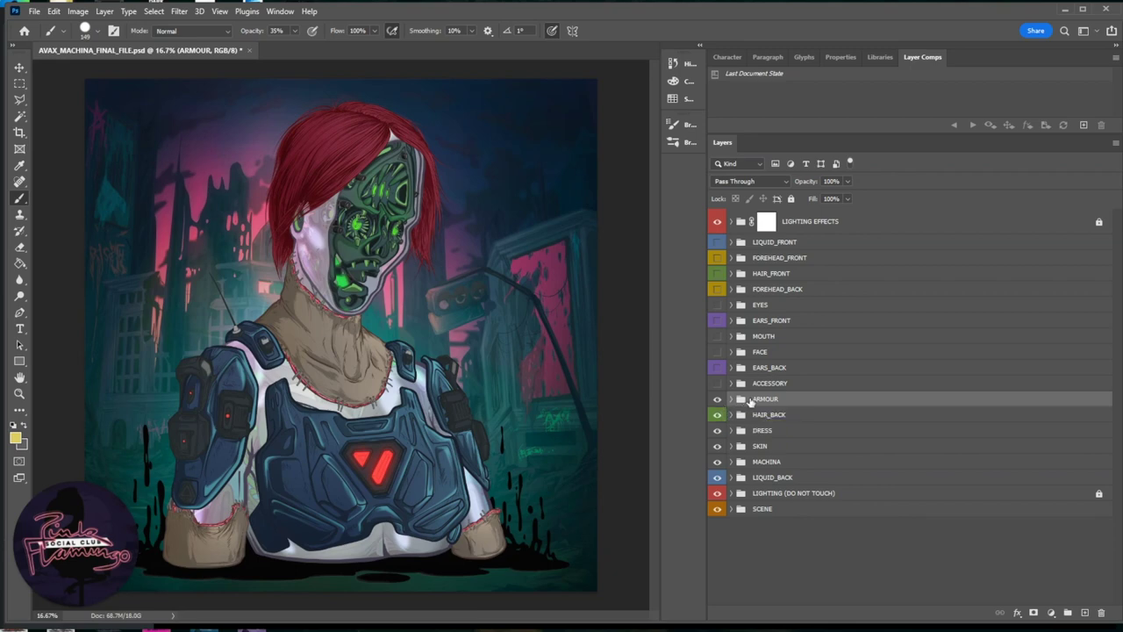
pyautogui.click(731, 399)
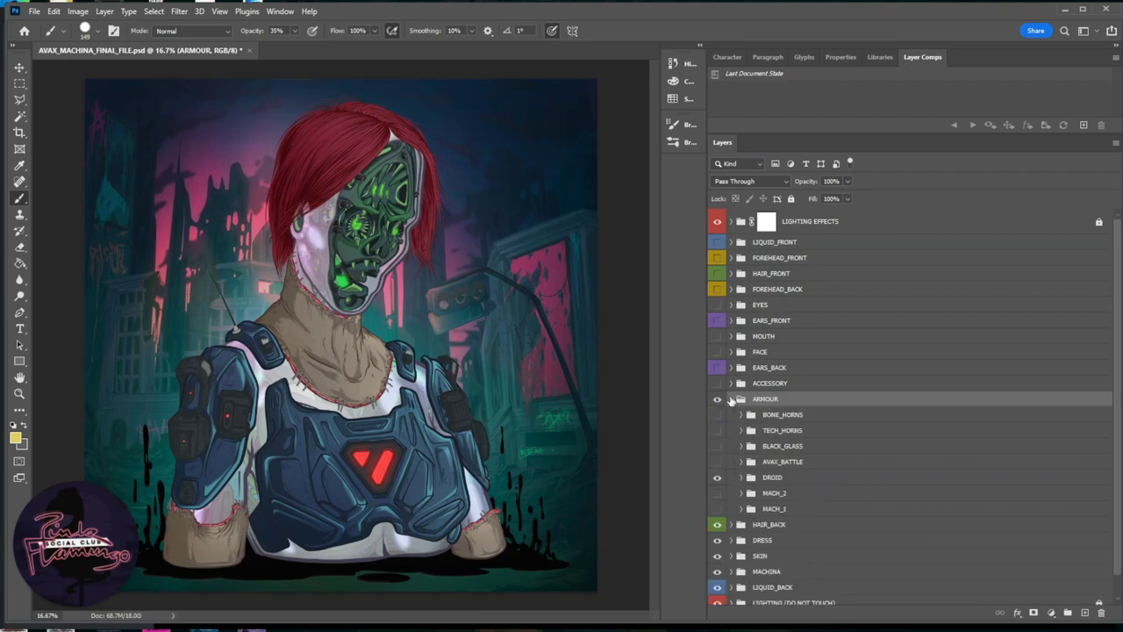
pyautogui.click(772, 482)
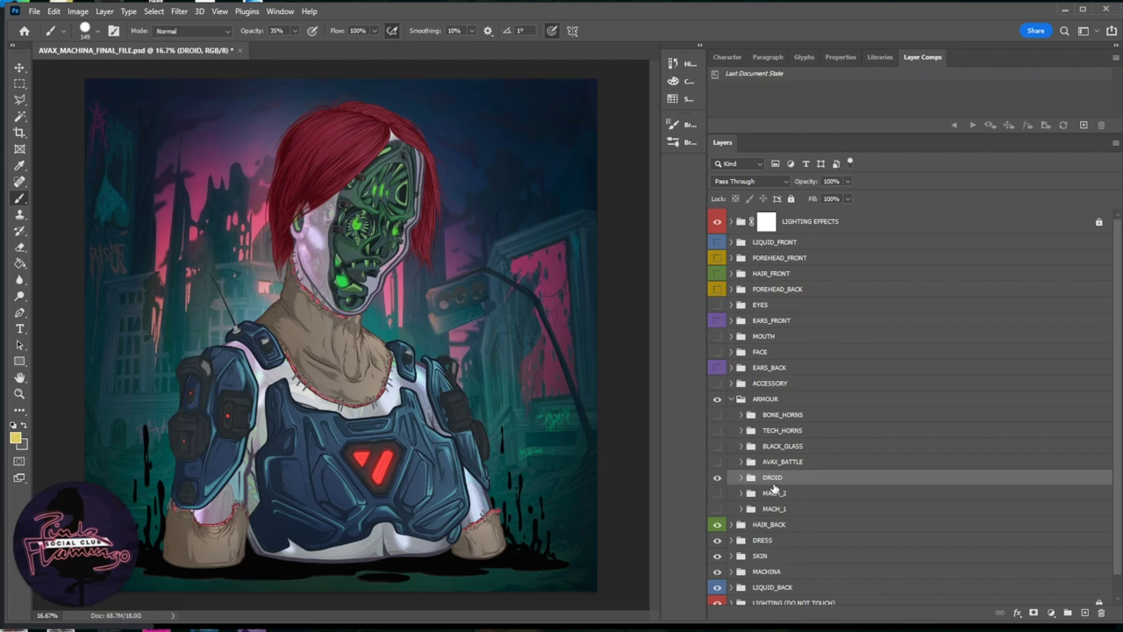
# Step: Hide the DROID armour to preview MACH_1 and MACH_2 in turn, then show DROID again
pyautogui.click(717, 477)
pyautogui.click(717, 493)
pyautogui.click(718, 509)
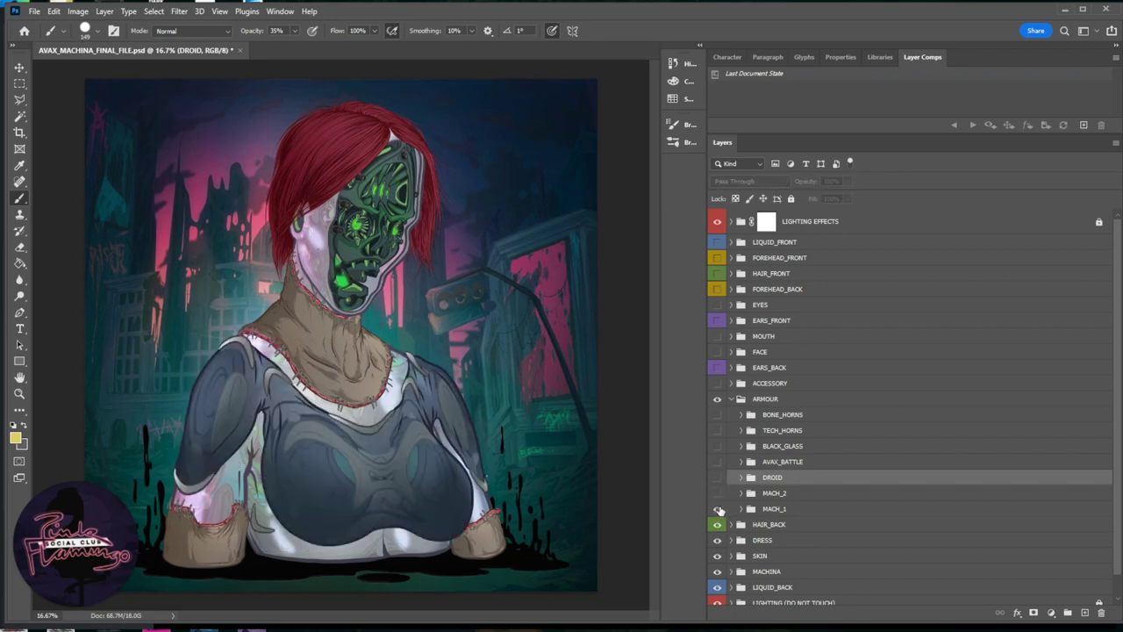
pyautogui.click(717, 509)
pyautogui.click(717, 493)
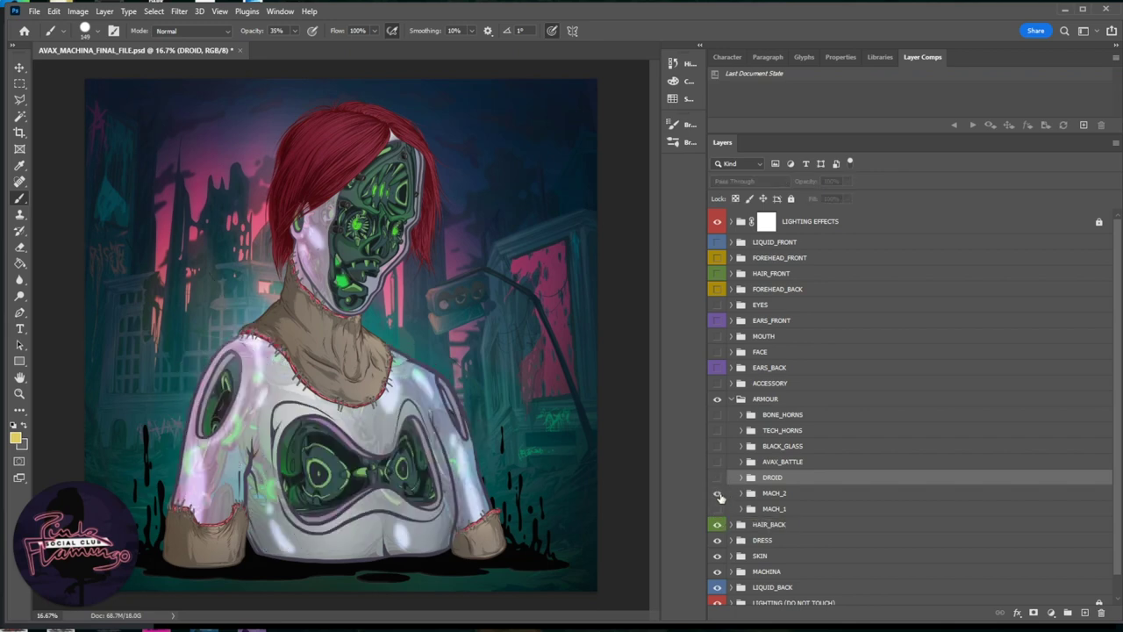
pyautogui.click(718, 493)
pyautogui.click(718, 477)
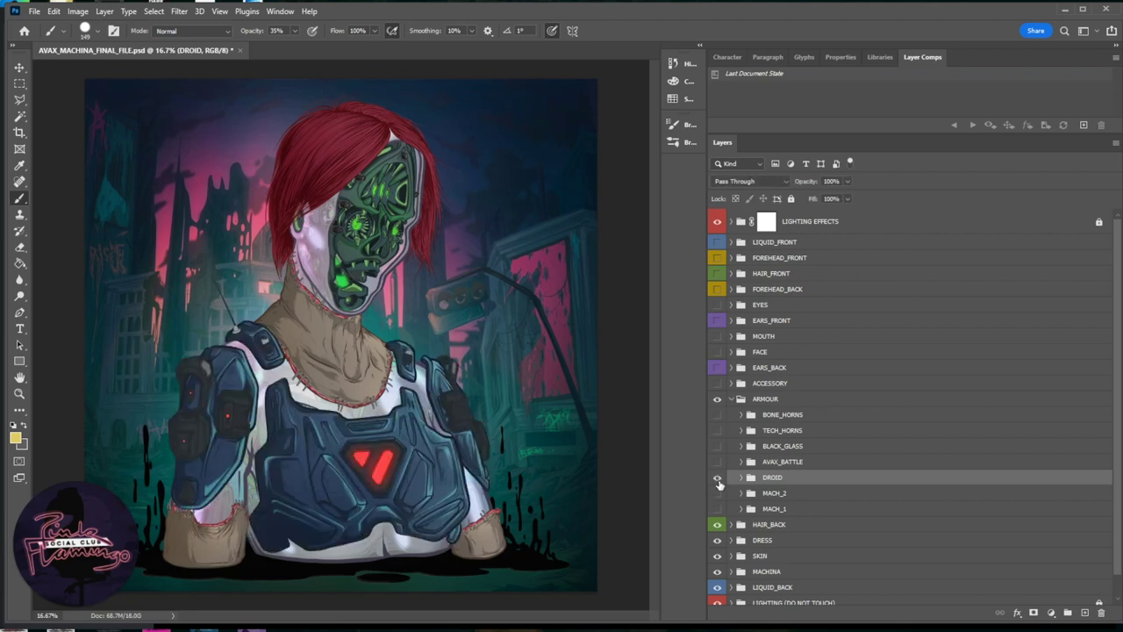
# Step: Toggle the DROID armour, then switch the visible armour variant to AVAX_BATTLE and on to BLACK_GLASS
pyautogui.click(718, 478)
pyautogui.click(718, 478)
pyautogui.click(718, 462)
pyautogui.click(718, 477)
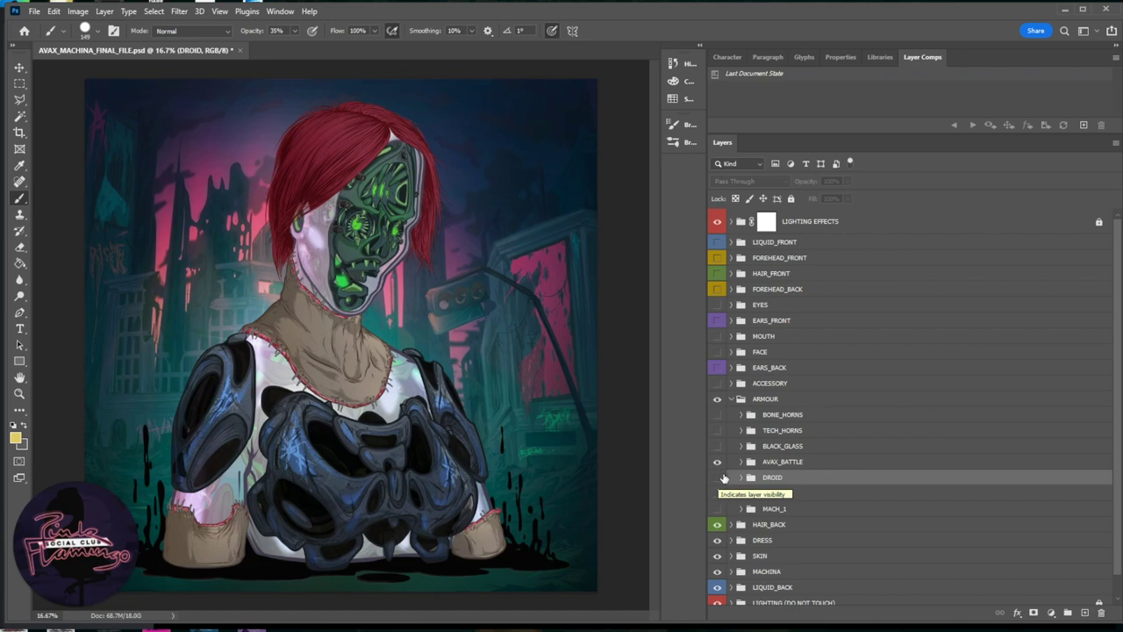
pyautogui.click(717, 462)
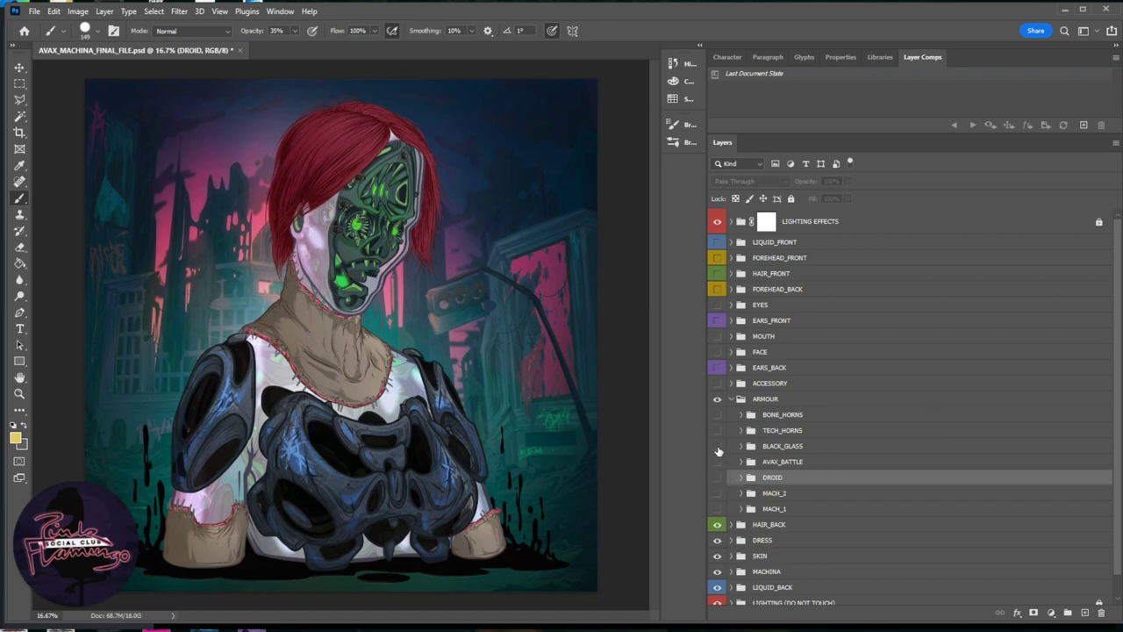
pyautogui.click(717, 446)
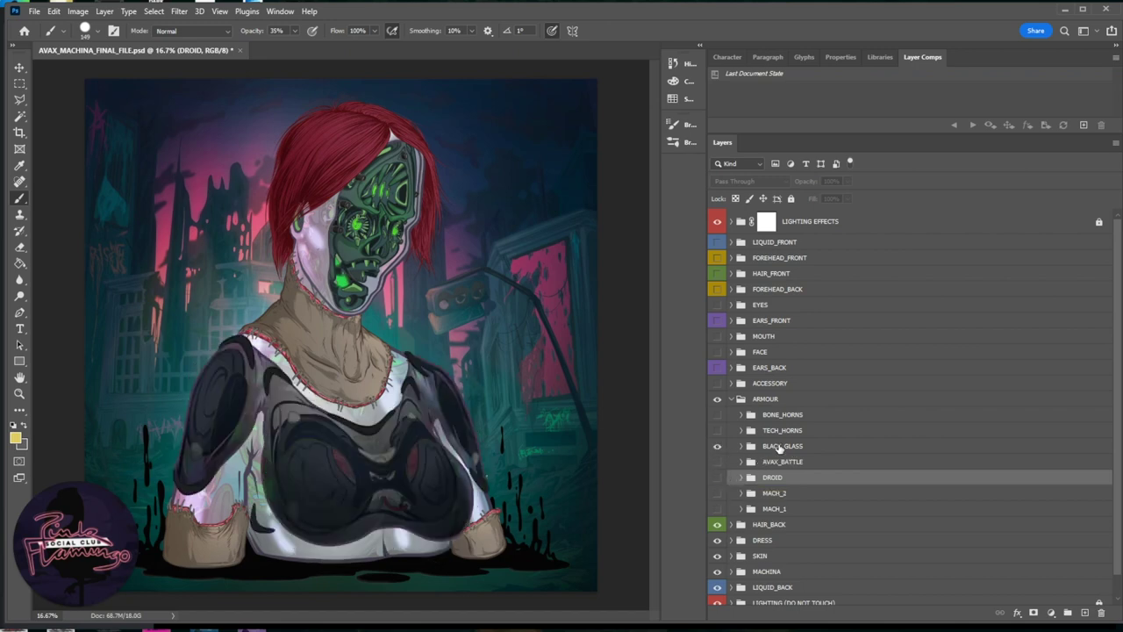
# Step: Compare the BLACK_GLASS armour with MACH_1 by swapping their visibility, then return to BLACK_GLASS and select it
pyautogui.click(780, 448)
pyautogui.click(784, 510)
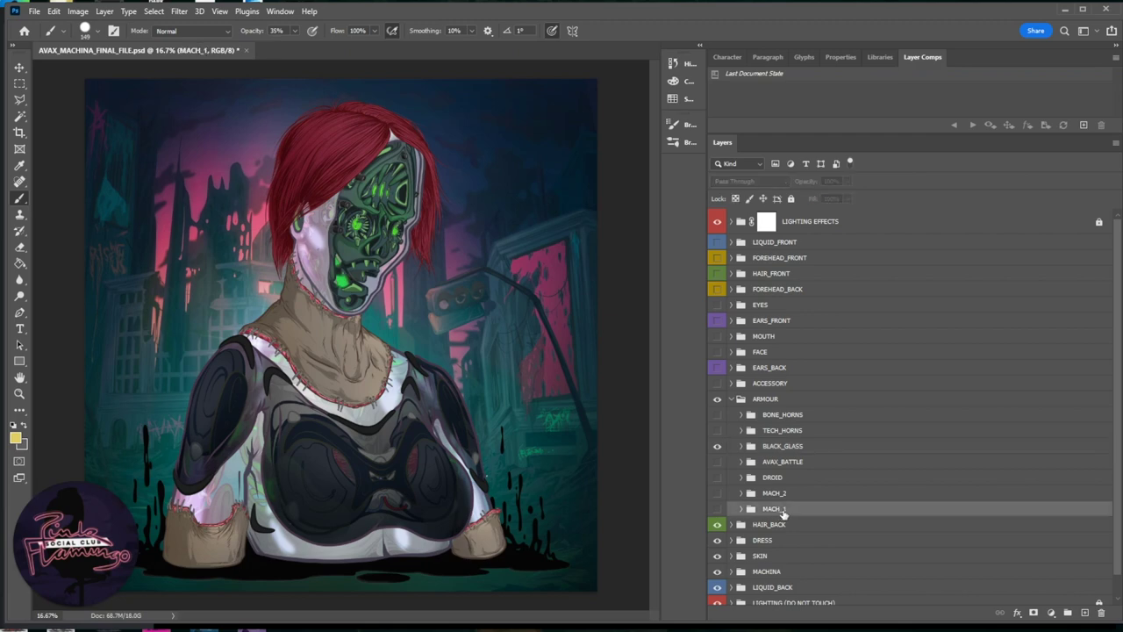
pyautogui.click(717, 508)
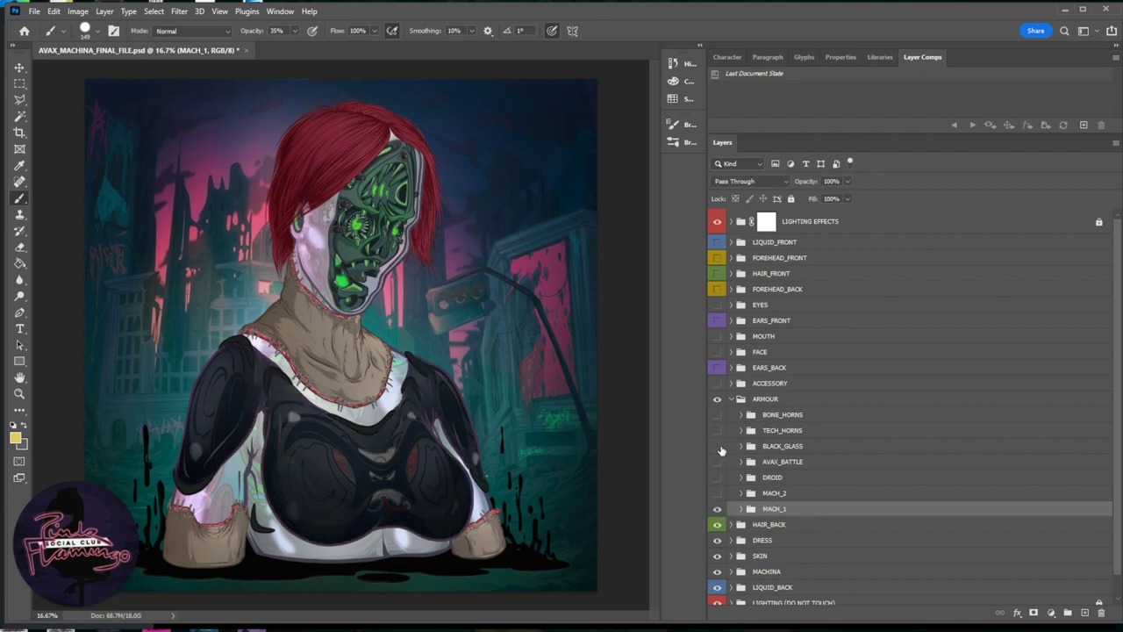
pyautogui.click(718, 445)
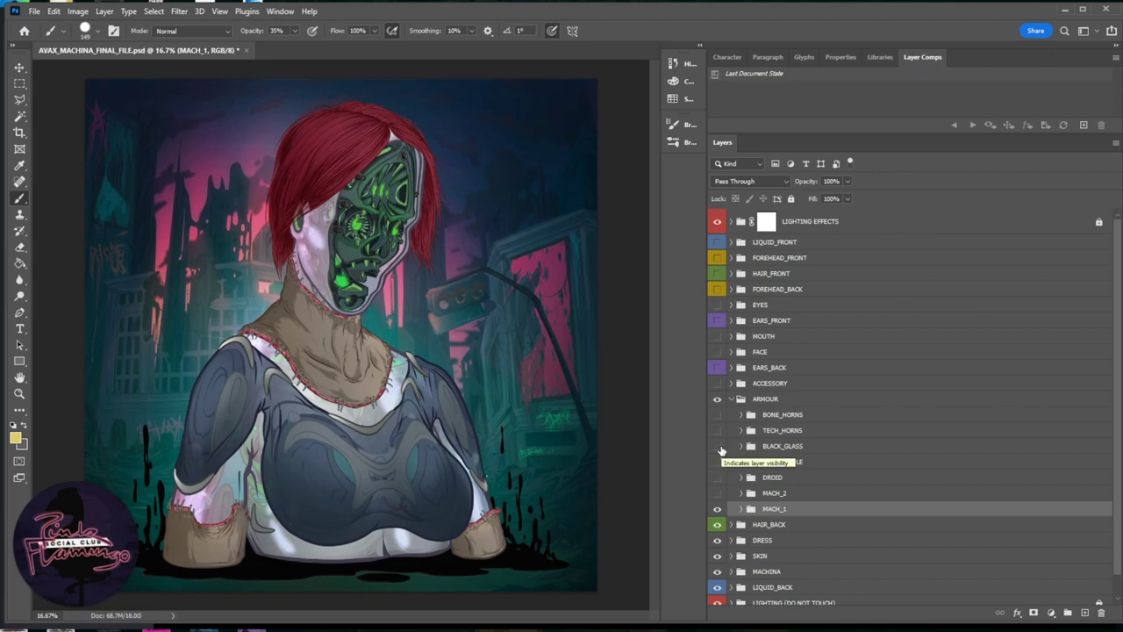
pyautogui.click(717, 508)
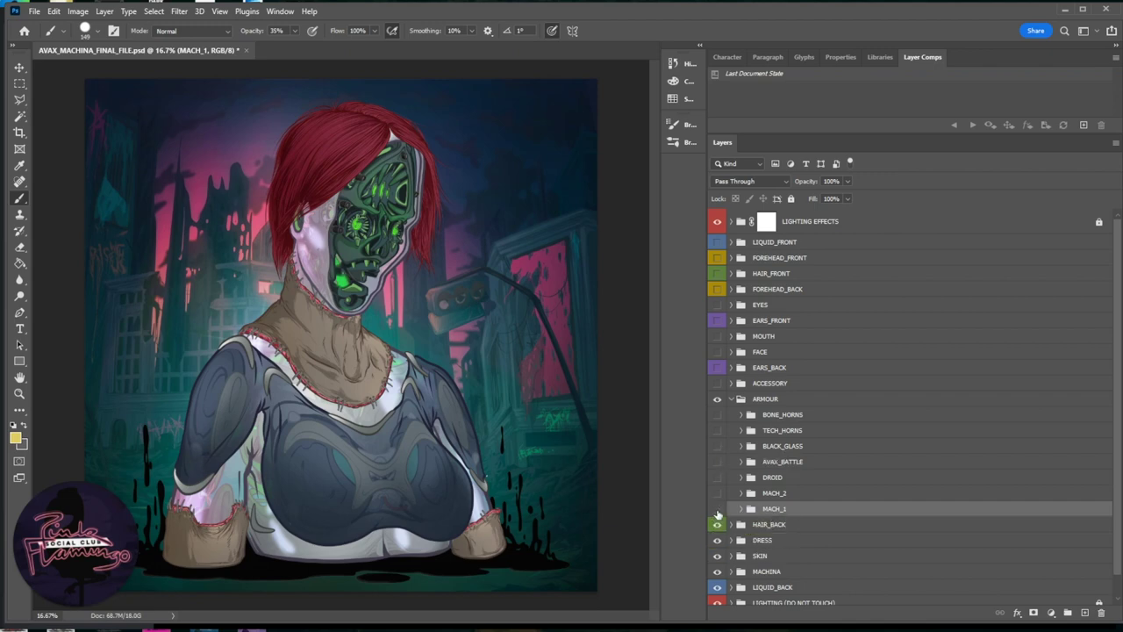
pyautogui.click(717, 446)
pyautogui.click(749, 449)
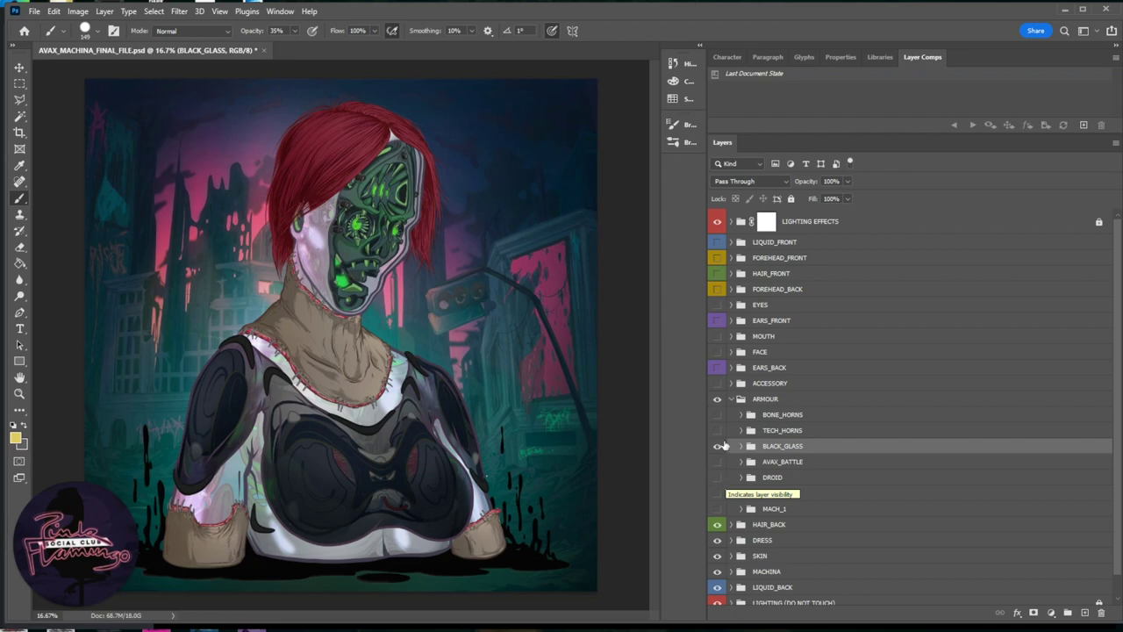
# Step: Hide BLACK_GLASS to preview the TECH_HORNS and BONE_HORNS armour variants one at a time, then show BLACK_GLASS again
pyautogui.click(716, 447)
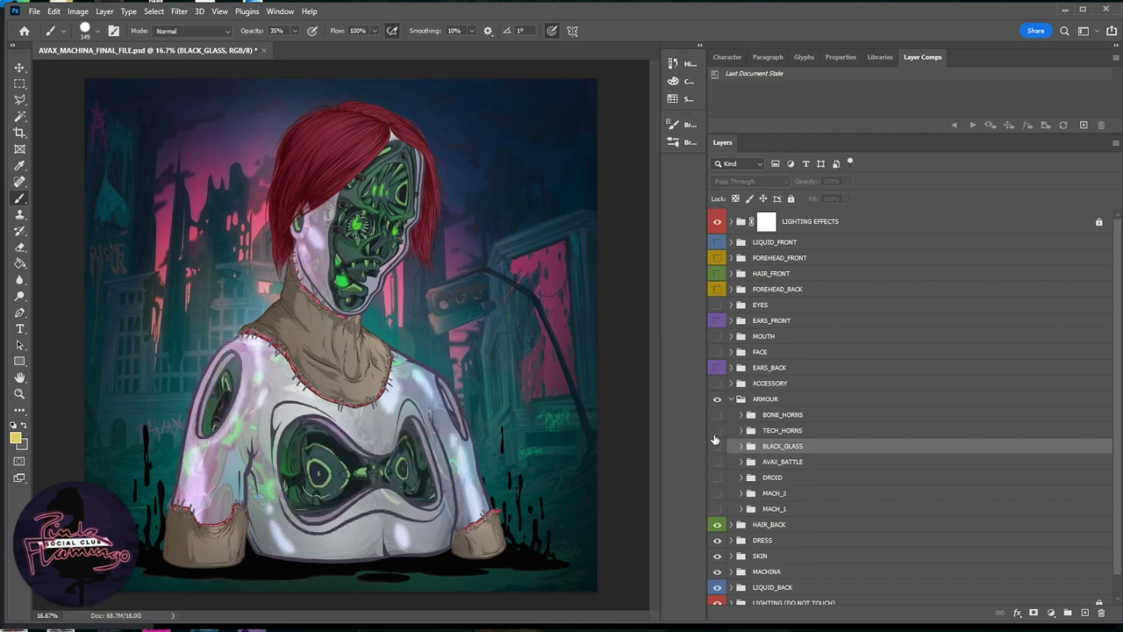
pyautogui.click(717, 430)
pyautogui.click(766, 430)
pyautogui.click(717, 430)
pyautogui.click(717, 414)
pyautogui.click(770, 416)
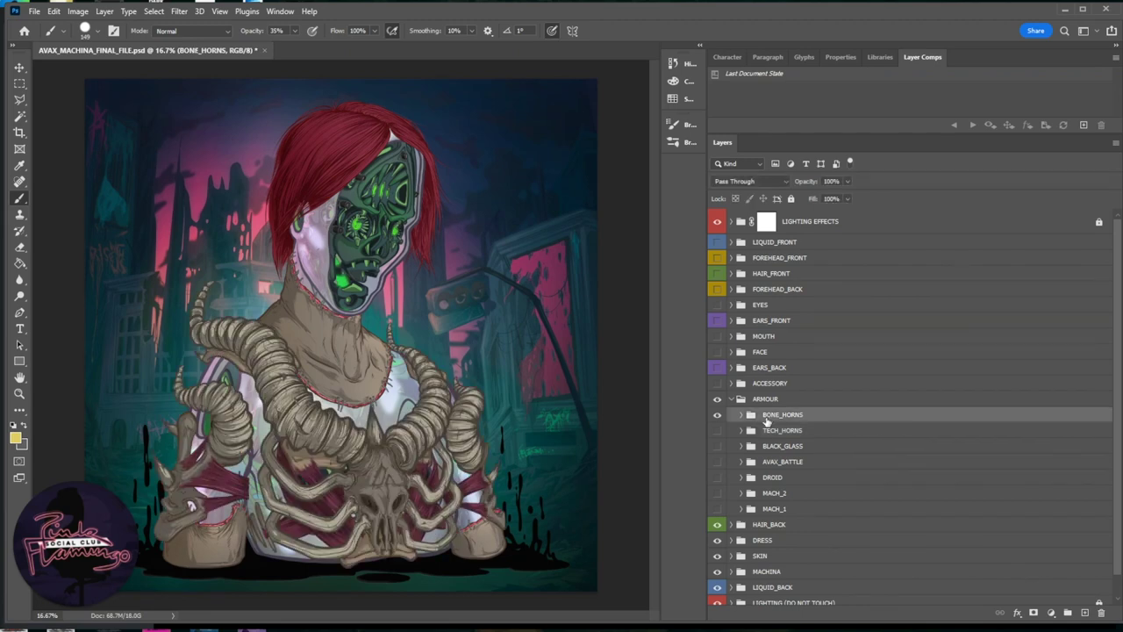
pyautogui.click(717, 414)
pyautogui.click(717, 446)
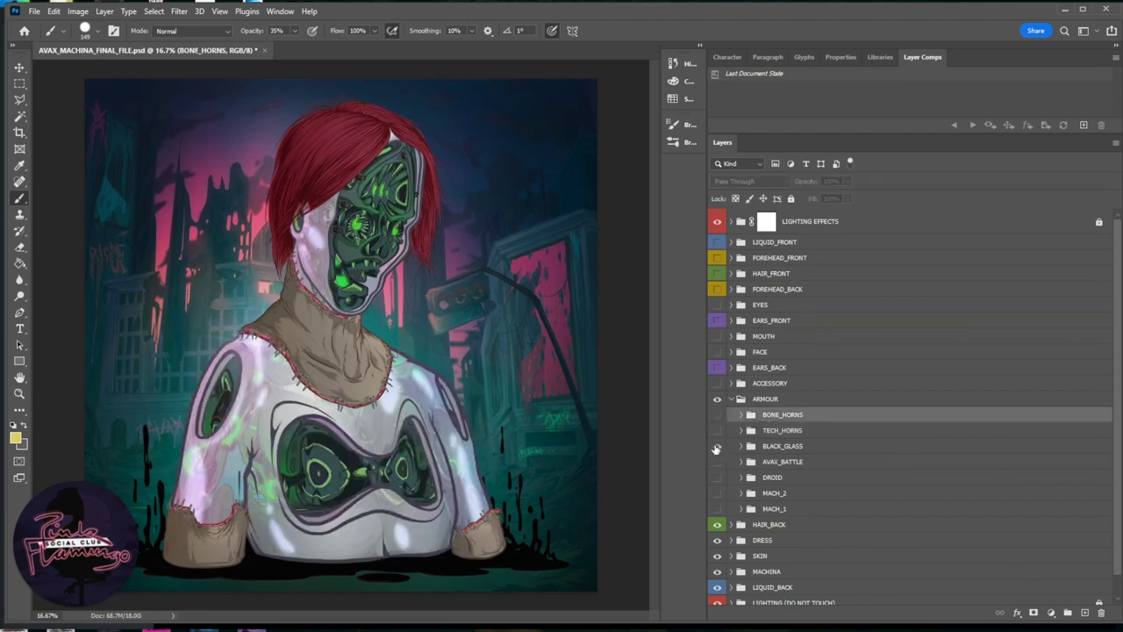
# Step: Collapse the ARMOUR group, then make the ACCESSORY group visible and expand it
pyautogui.click(731, 400)
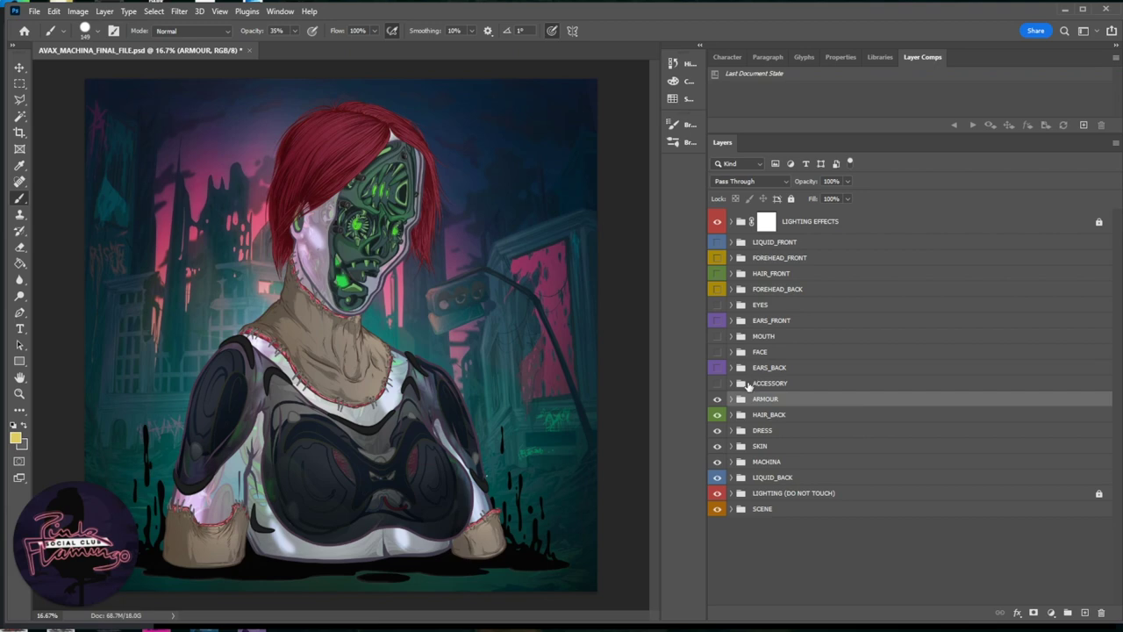
pyautogui.click(752, 386)
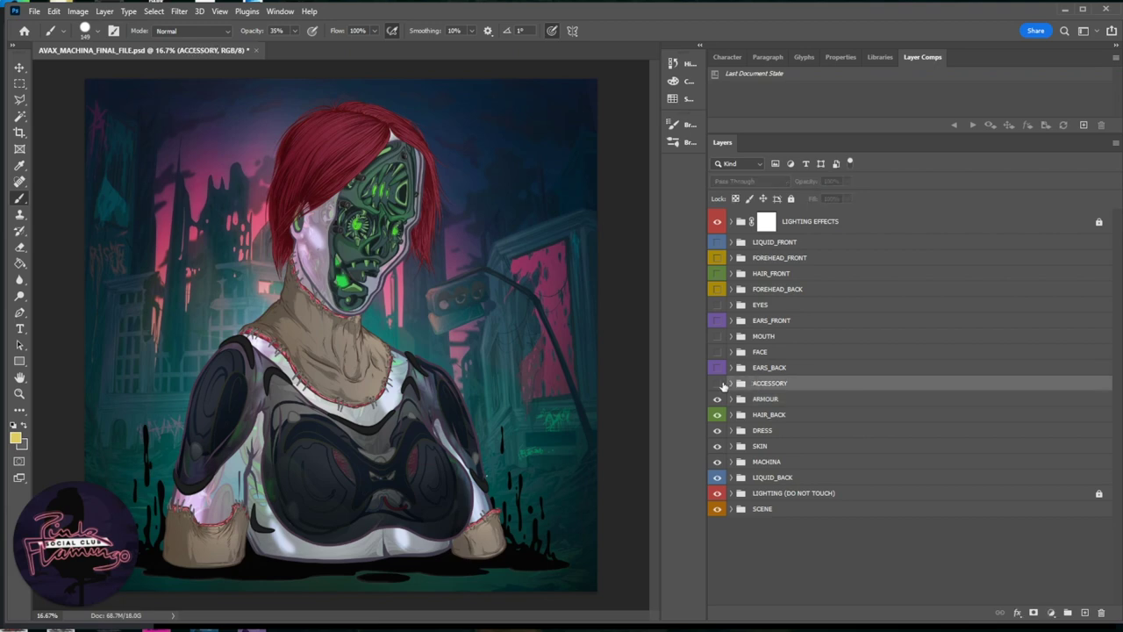
pyautogui.click(717, 386)
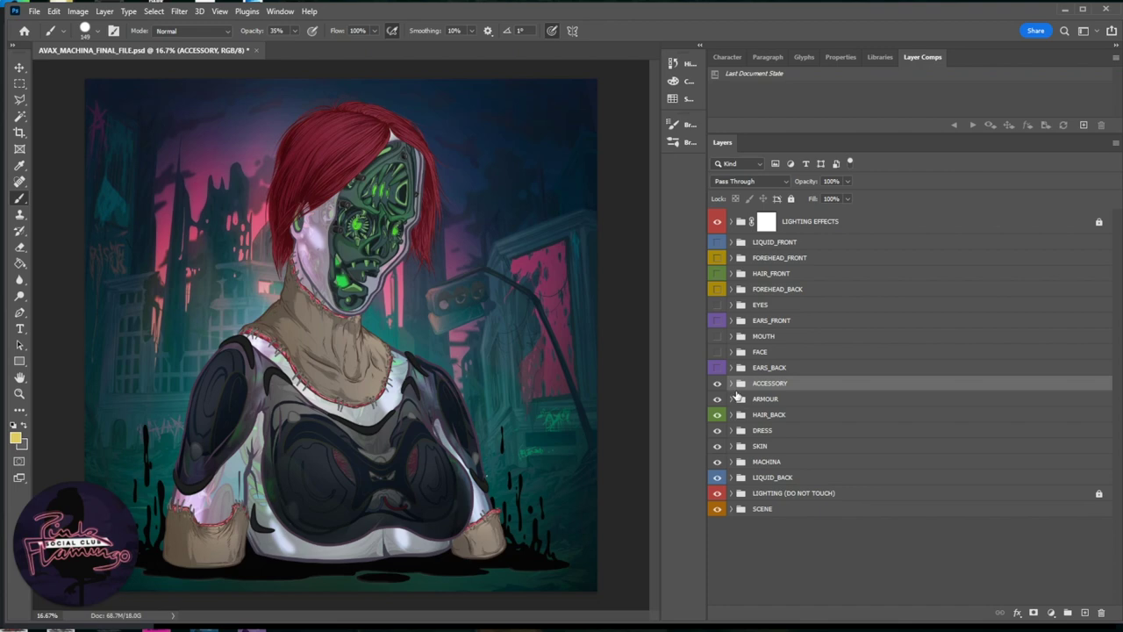
pyautogui.click(731, 384)
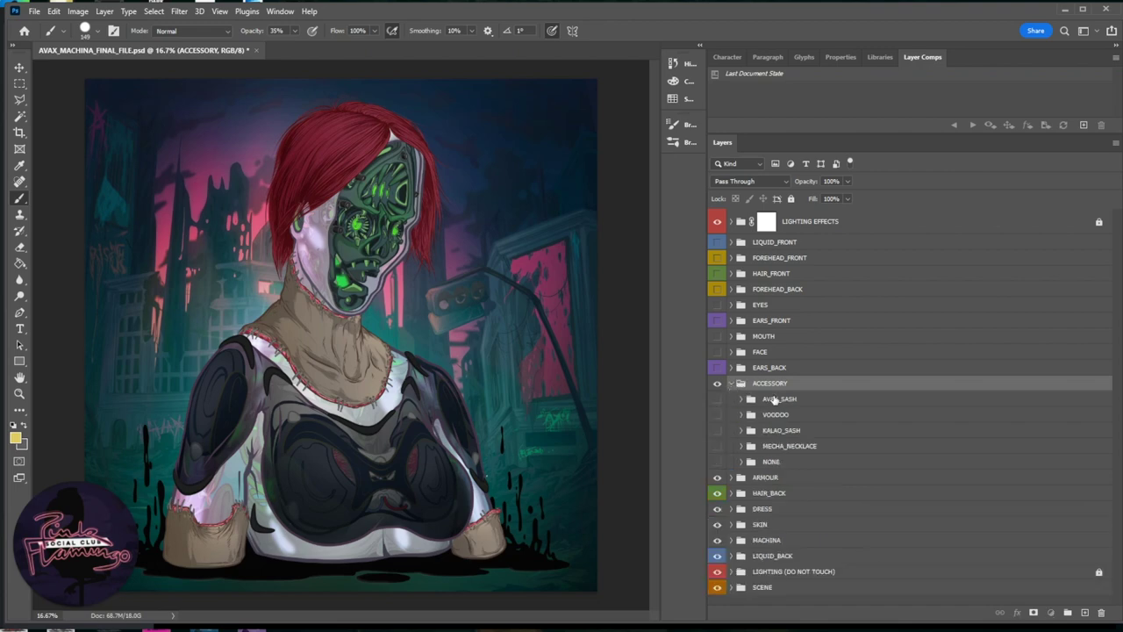
# Step: Go through the ACCESSORY variants, previewing MECHA_NECKLACE and then KALAO_SASH and hiding each again
pyautogui.click(775, 401)
pyautogui.click(776, 463)
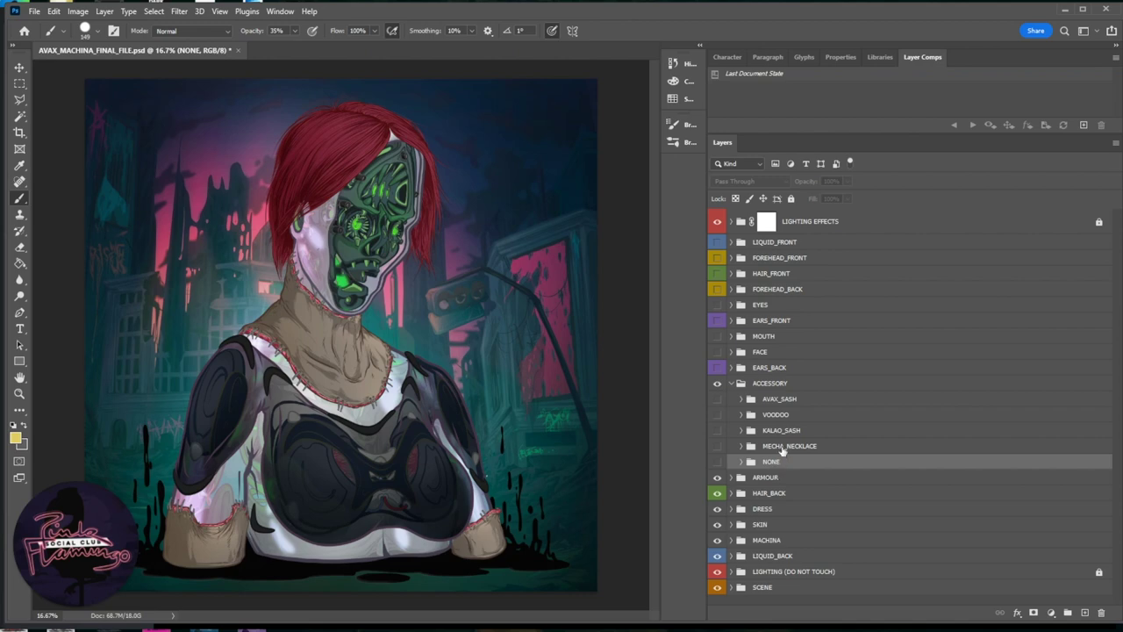
pyautogui.click(782, 437)
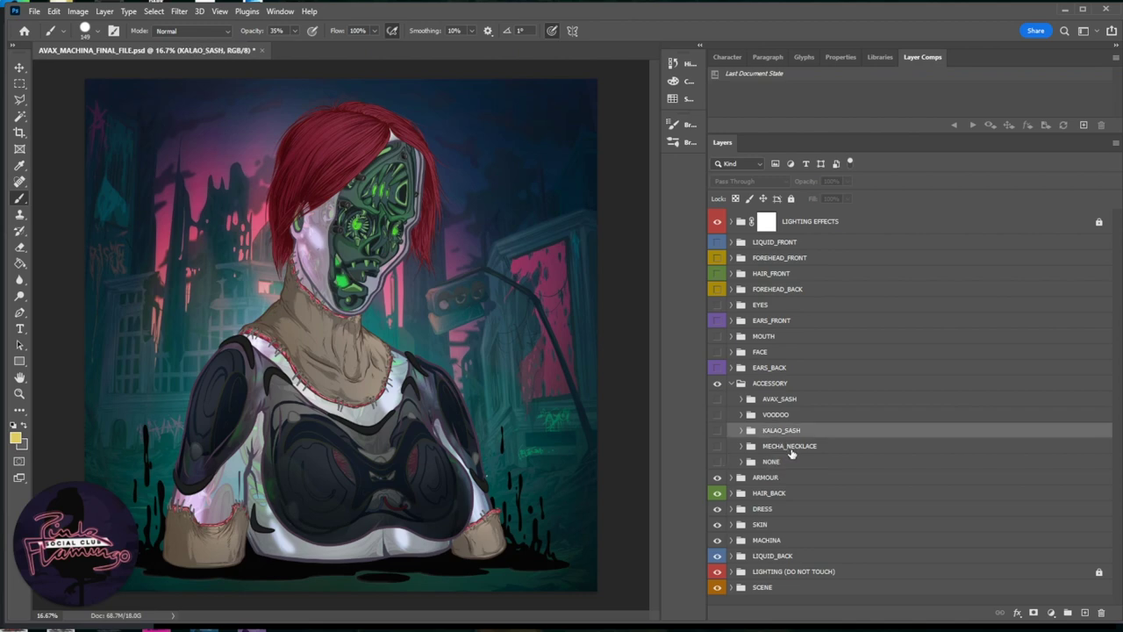
pyautogui.click(790, 446)
pyautogui.click(718, 446)
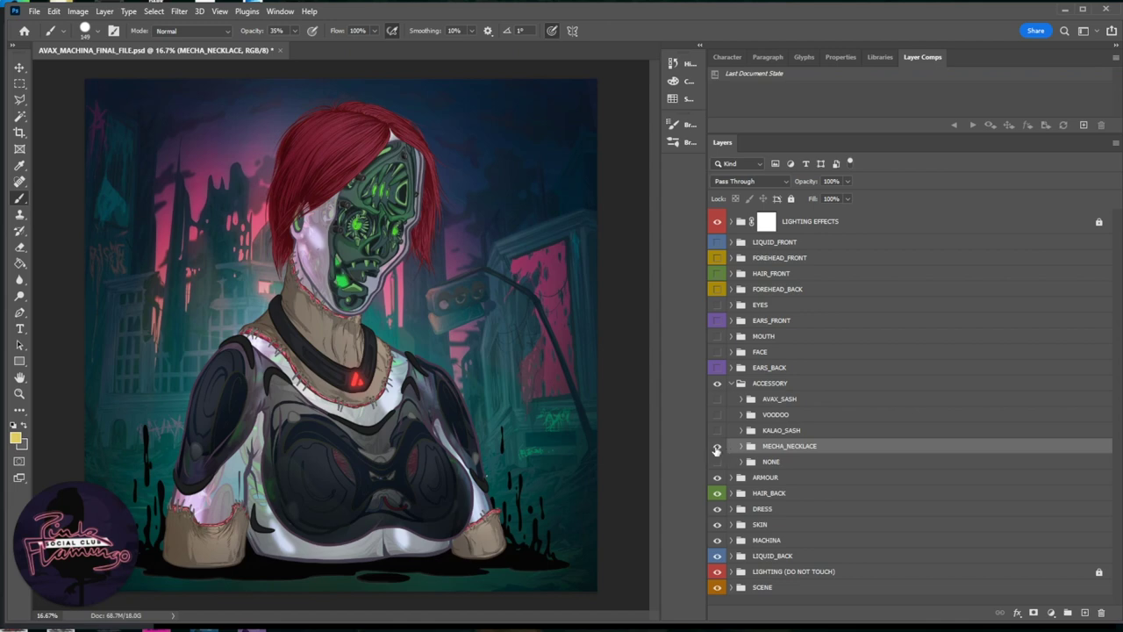
pyautogui.click(717, 446)
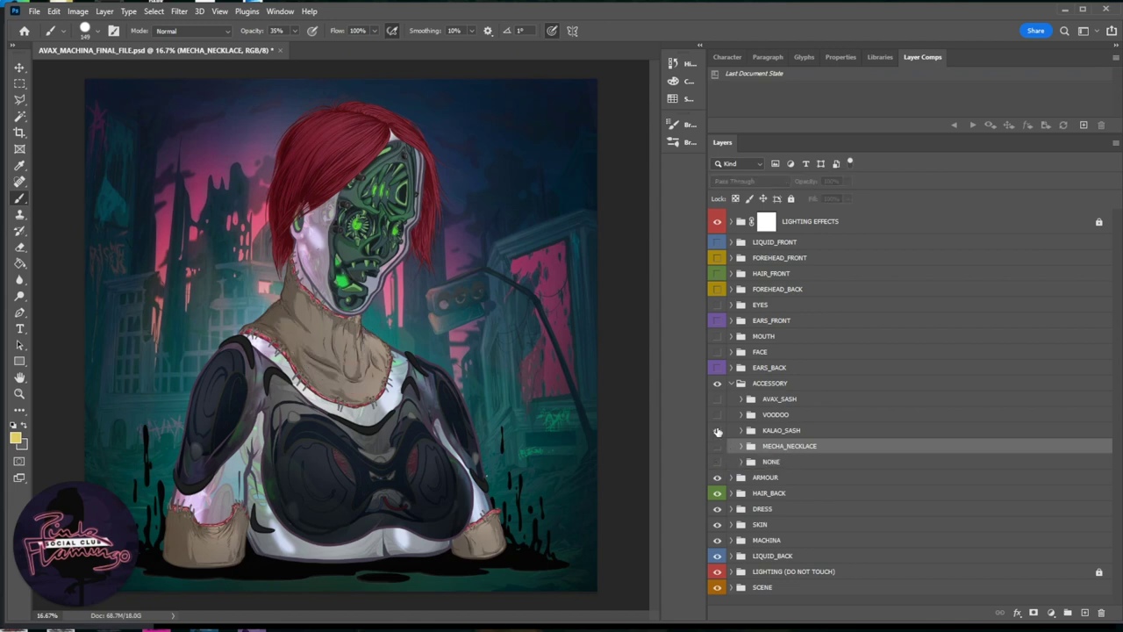
pyautogui.click(717, 430)
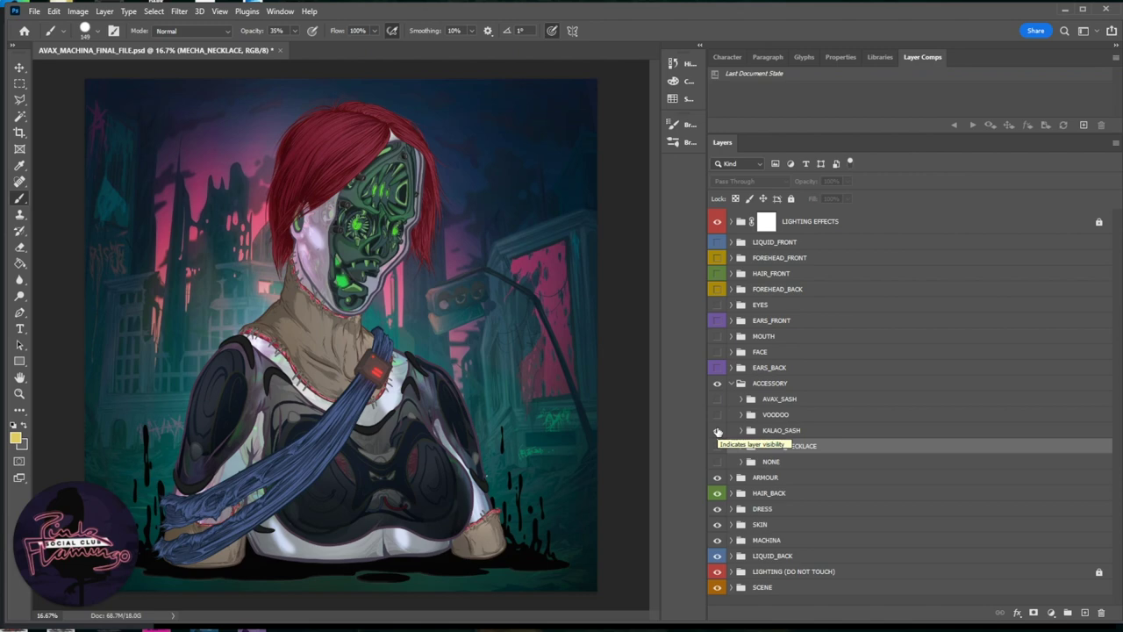
pyautogui.click(717, 430)
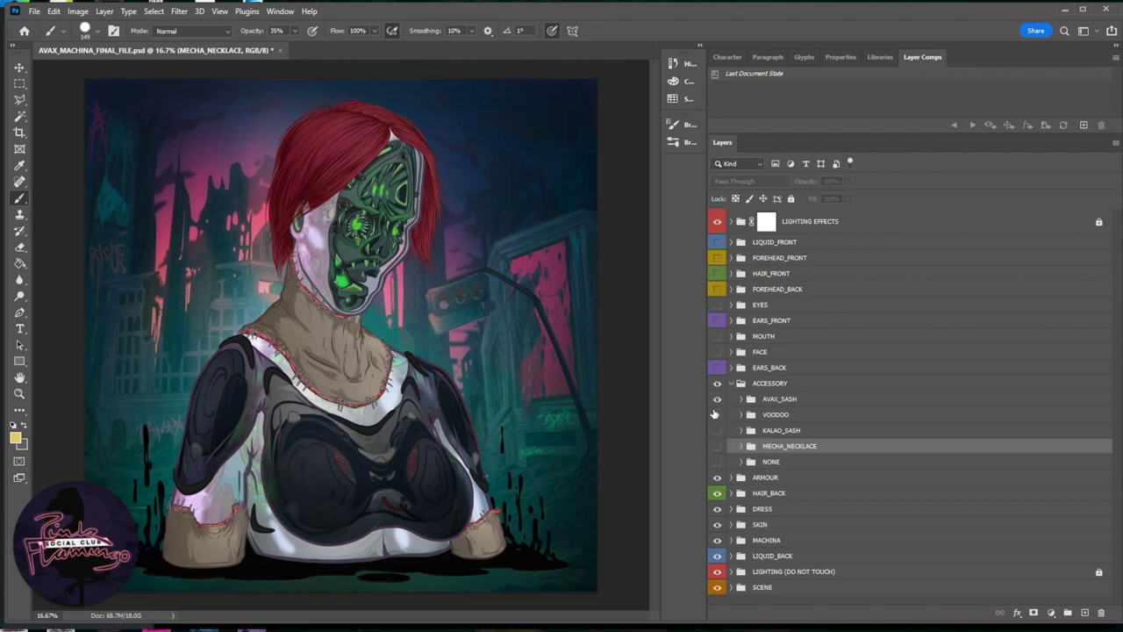
# Step: Preview the AVAX_SASH accessory, then hide it and make the VOODOO variant visible
pyautogui.click(717, 400)
pyautogui.click(717, 398)
pyautogui.click(717, 398)
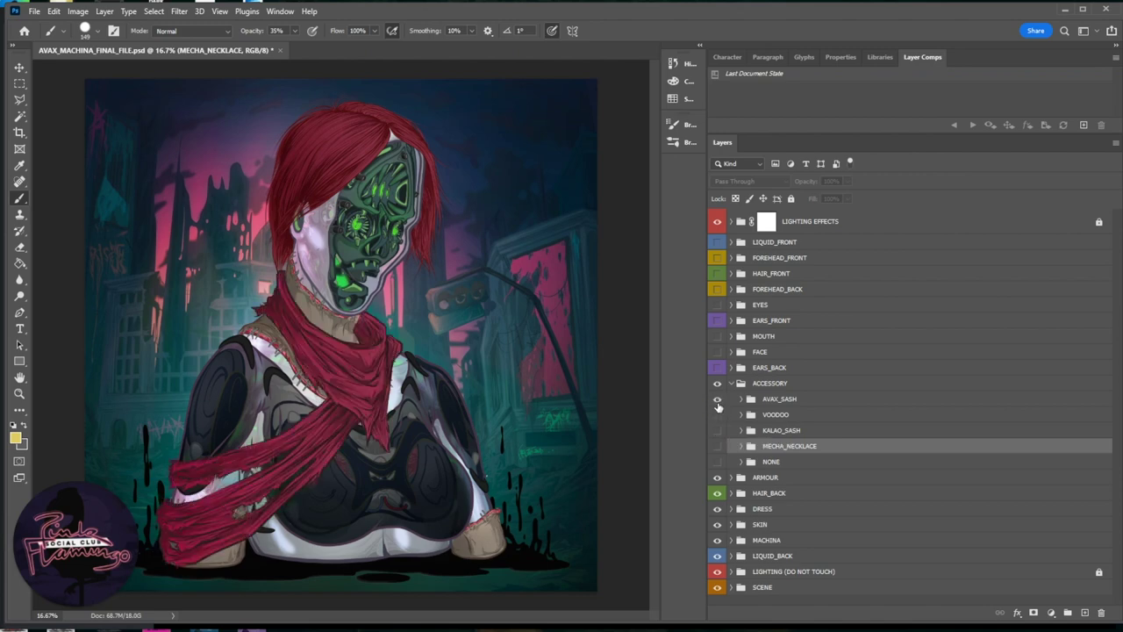
pyautogui.click(717, 399)
pyautogui.click(717, 414)
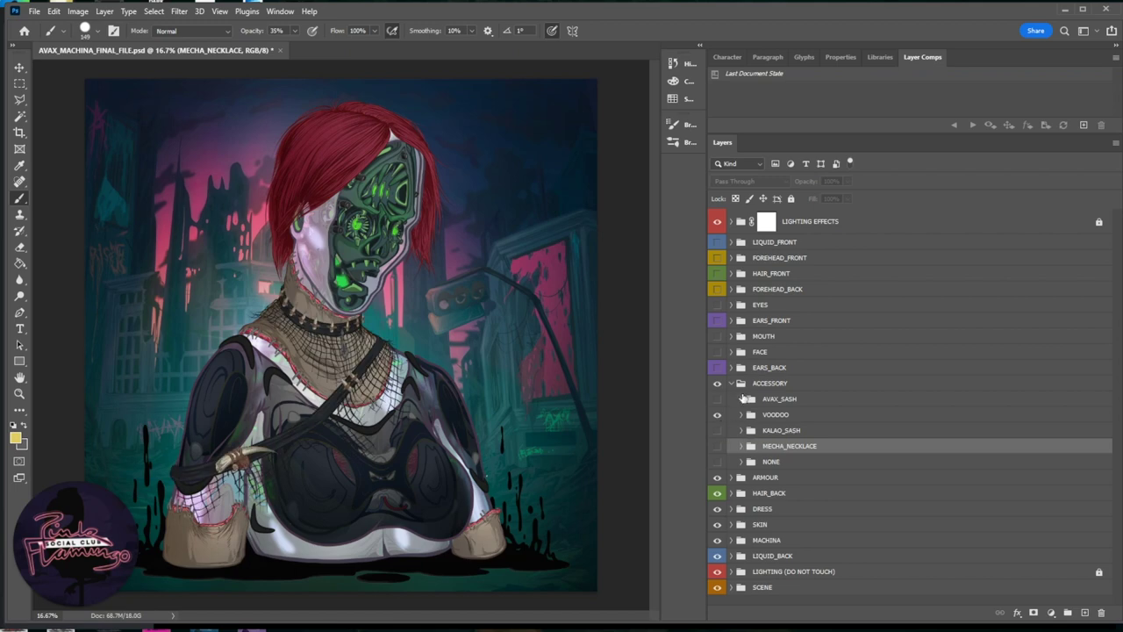
# Step: Collapse the ACCESSORY group, look inside the ARMOUR group and close it, then reopen ACCESSORY
pyautogui.click(732, 386)
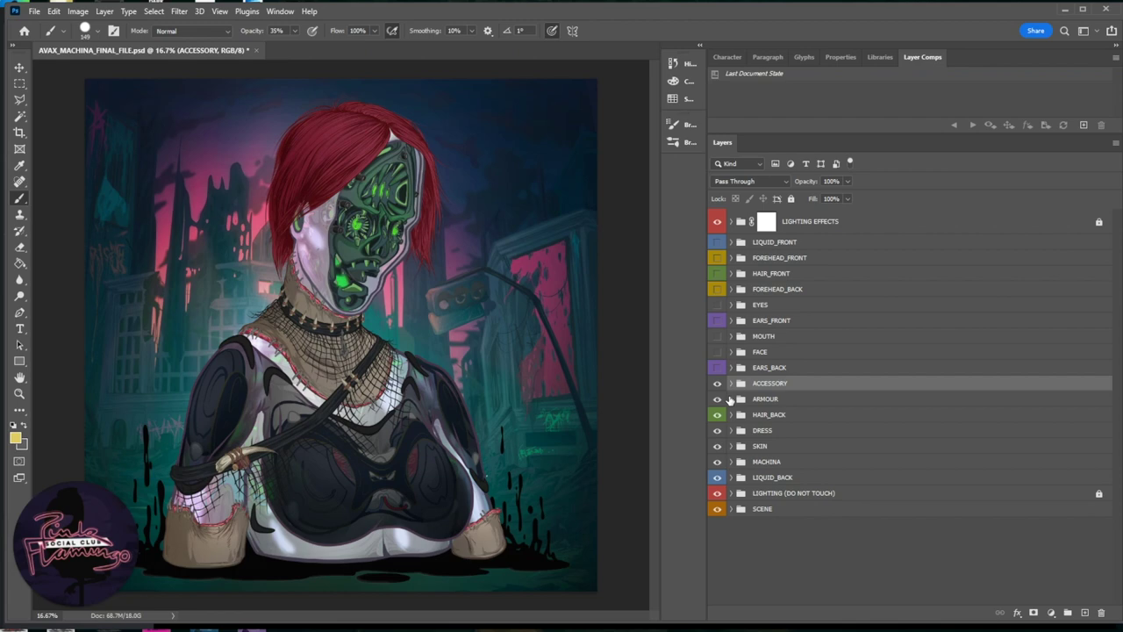
pyautogui.click(731, 398)
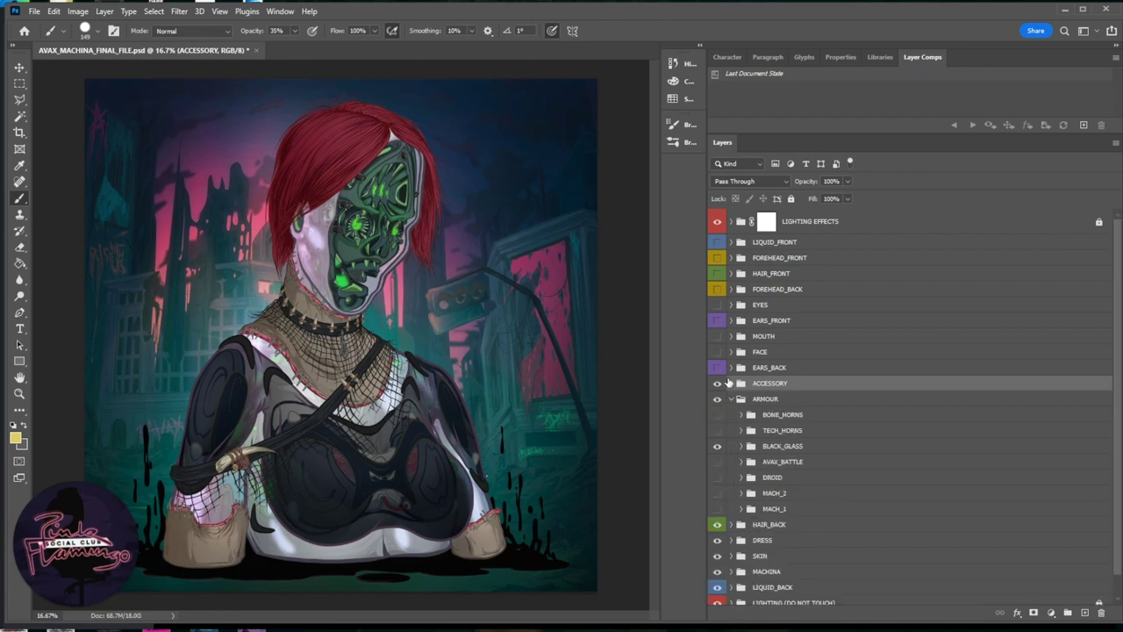
pyautogui.click(731, 399)
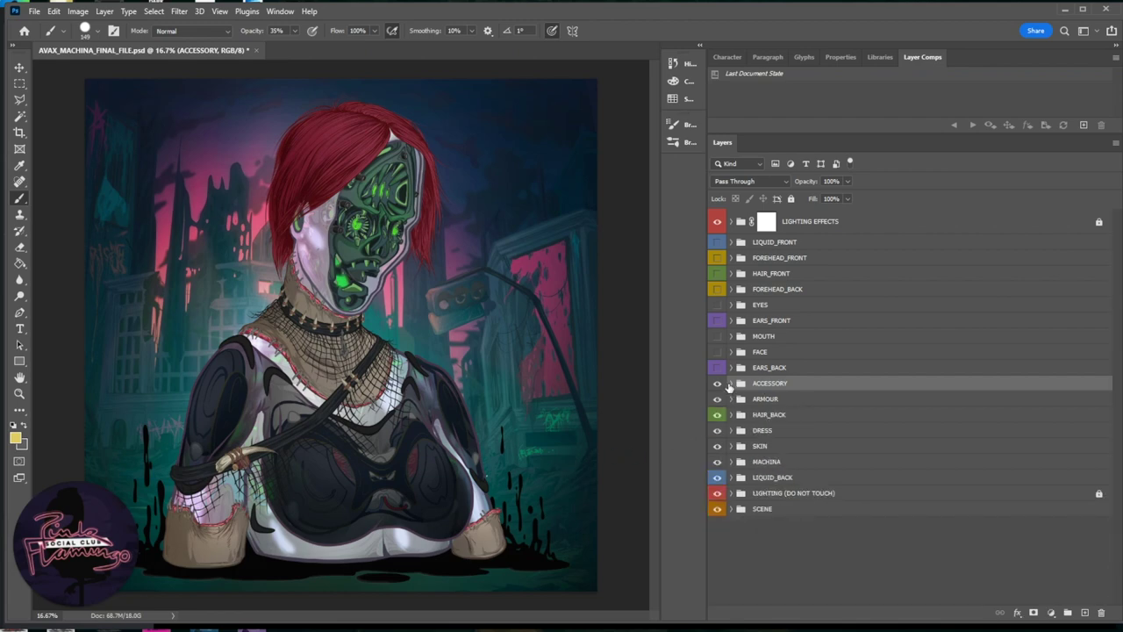
pyautogui.click(730, 384)
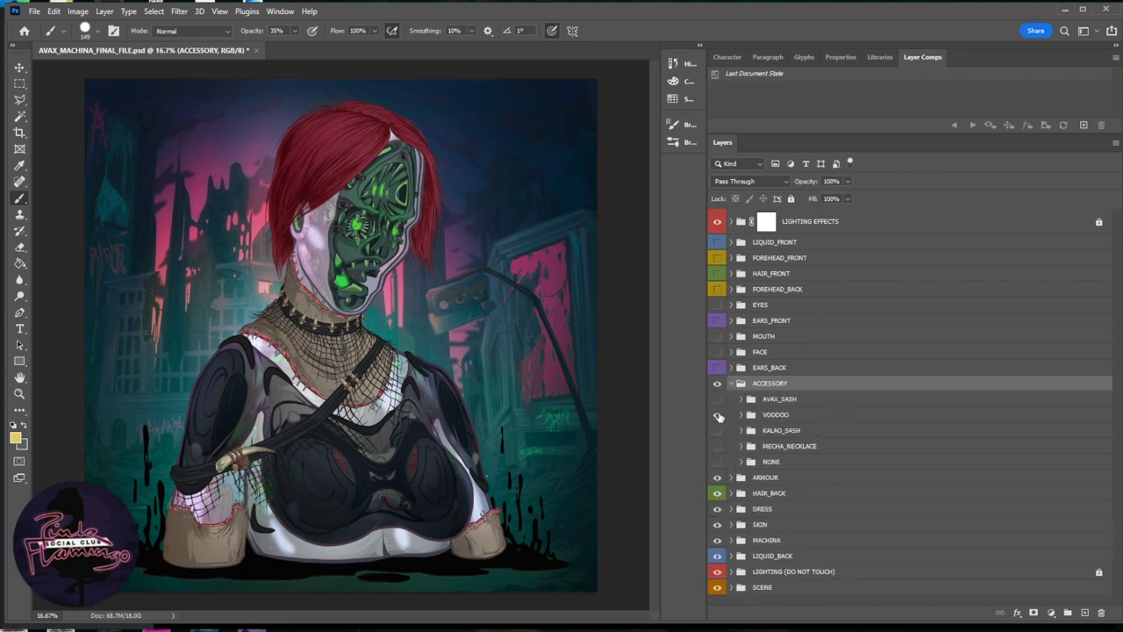
# Step: Preview KALAO_SASH and AVAX_SASH with VOODOO hidden, then show VOODOO again and collapse the ACCESSORY group
pyautogui.click(718, 415)
pyautogui.click(718, 430)
pyautogui.click(717, 430)
pyautogui.click(718, 415)
pyautogui.click(717, 415)
pyautogui.click(717, 399)
pyautogui.click(717, 399)
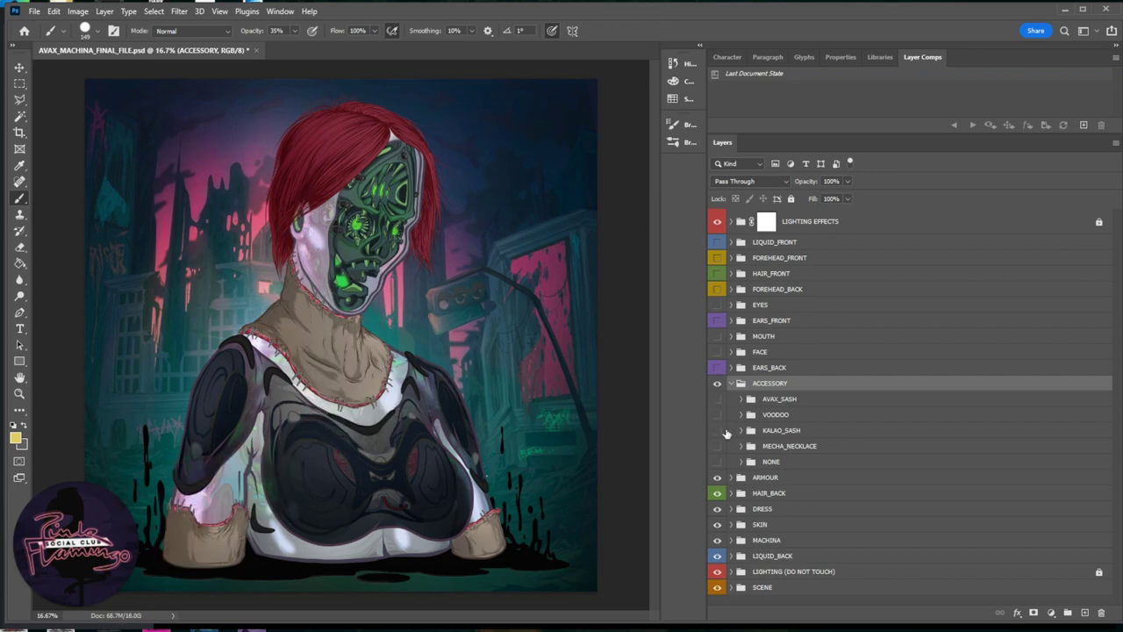
pyautogui.click(718, 415)
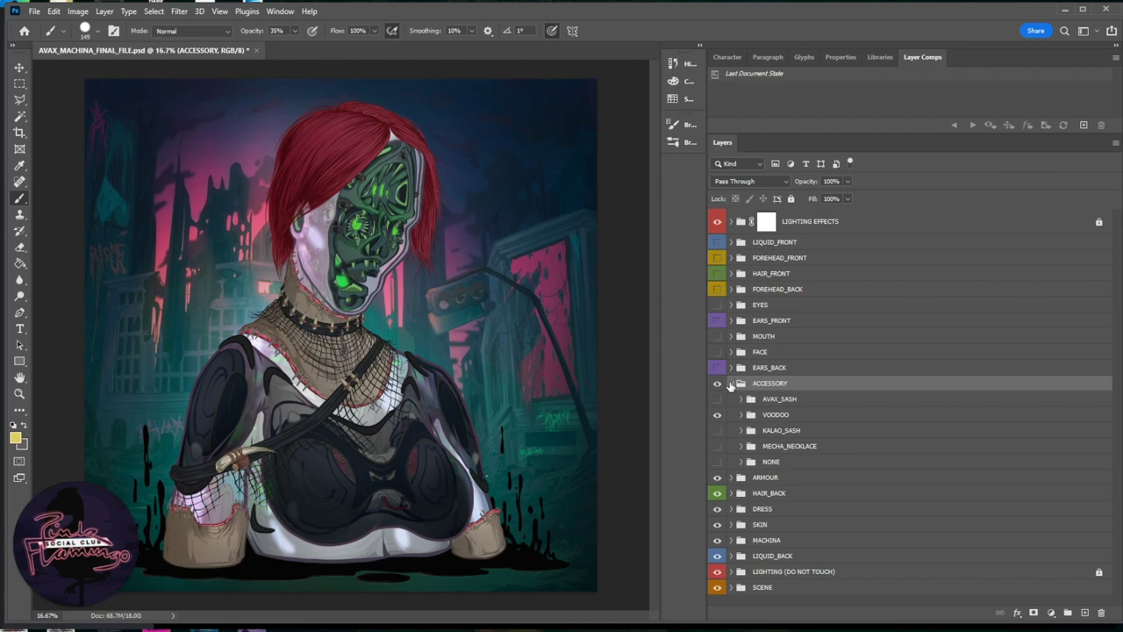
pyautogui.click(731, 384)
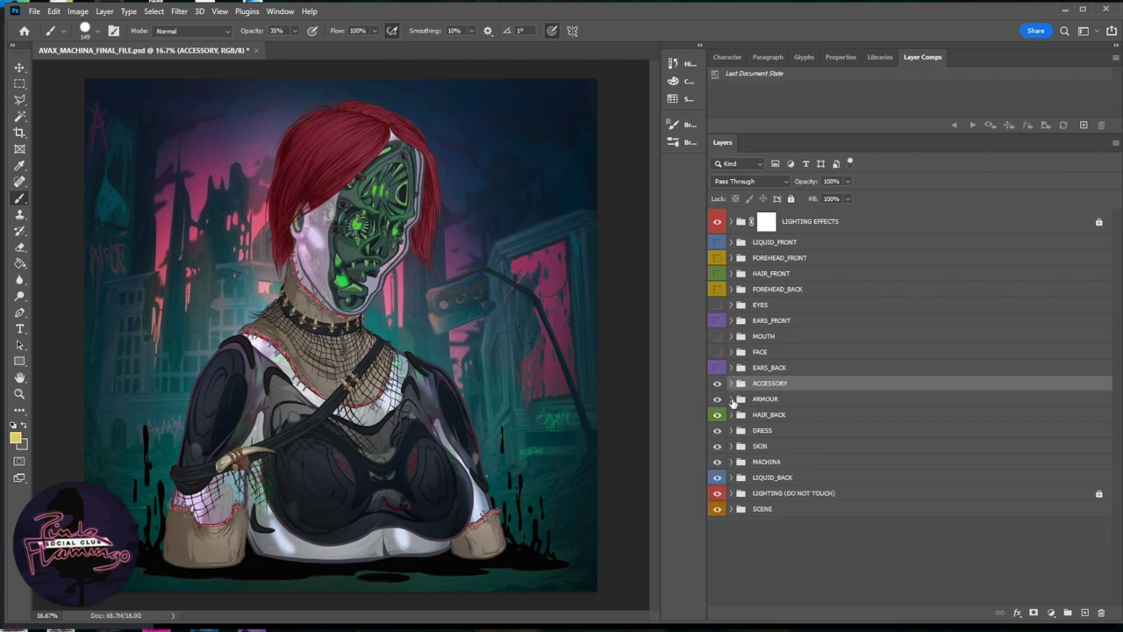
# Step: Expand the ARMOUR group, hide BLACK_GLASS, and toggle TECH_HORNS on and off, leaving it hidden
pyautogui.click(731, 399)
pyautogui.click(717, 430)
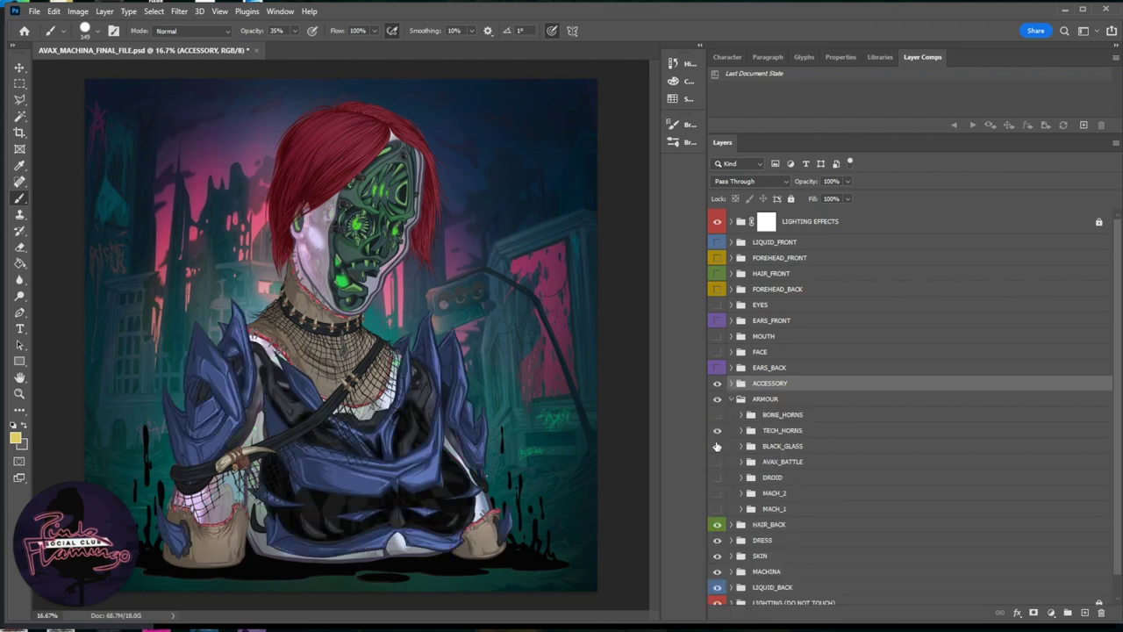
pyautogui.click(716, 447)
pyautogui.click(717, 430)
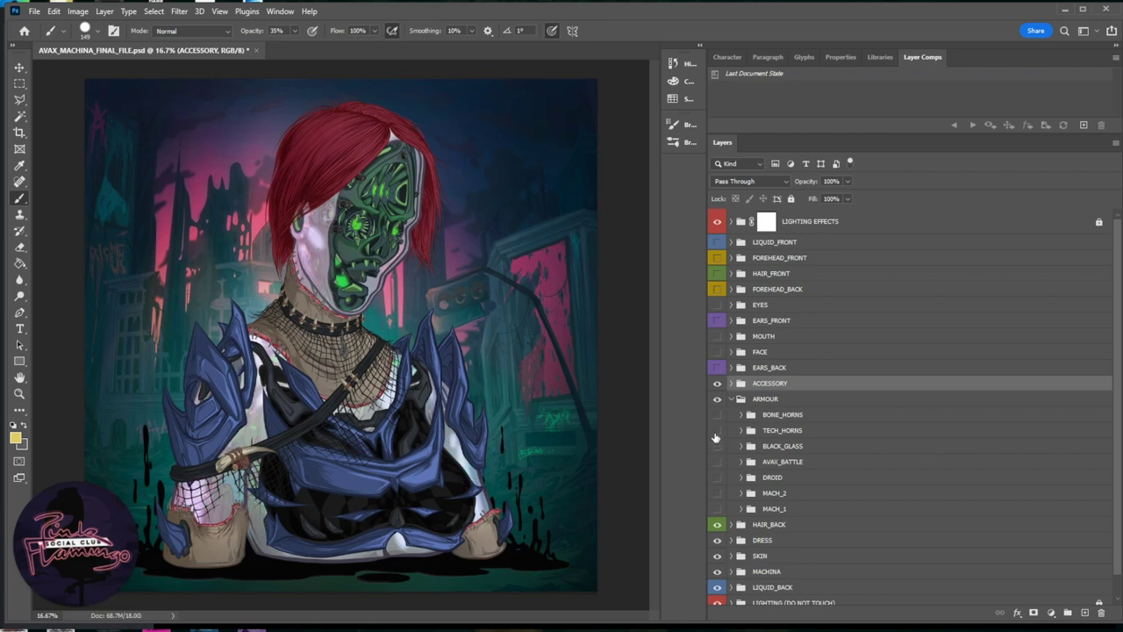
pyautogui.click(717, 430)
pyautogui.click(725, 431)
pyautogui.click(717, 430)
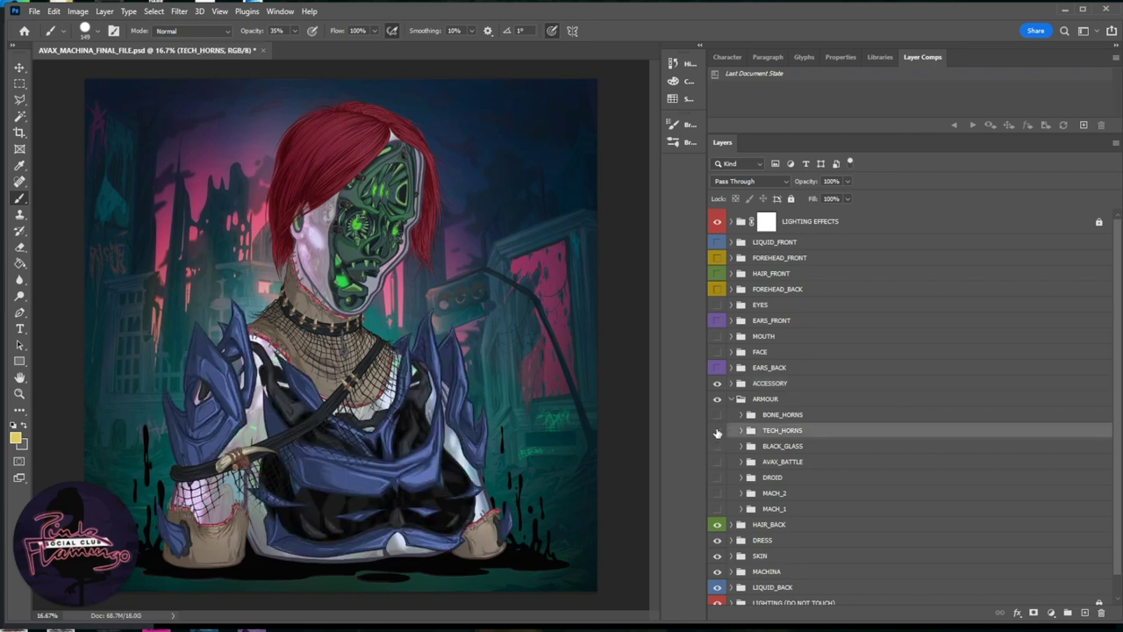
pyautogui.click(717, 430)
pyautogui.click(716, 430)
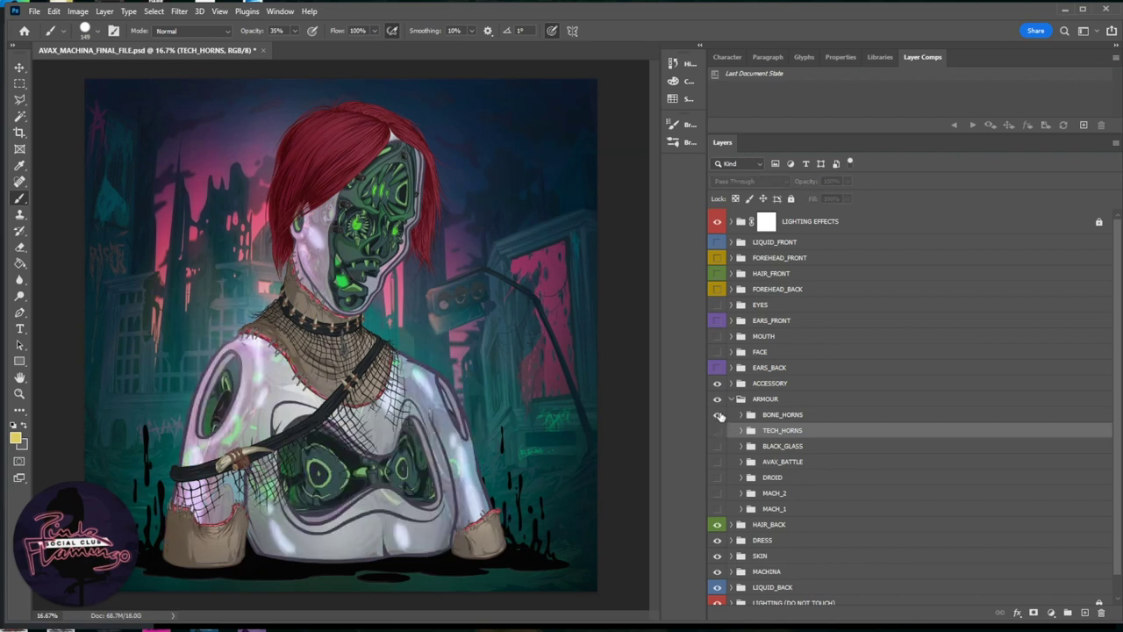
# Step: Preview the BONE_HORNS and AVAX_BATTLE armour variants one at a time, hiding each again
pyautogui.click(718, 414)
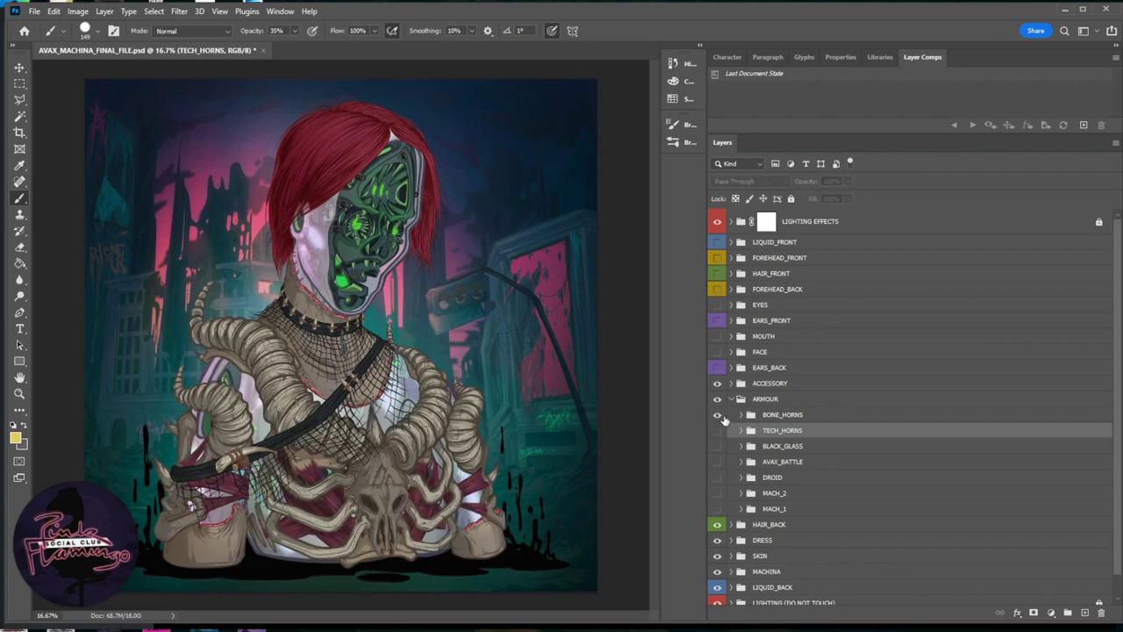
pyautogui.click(717, 414)
pyautogui.click(717, 462)
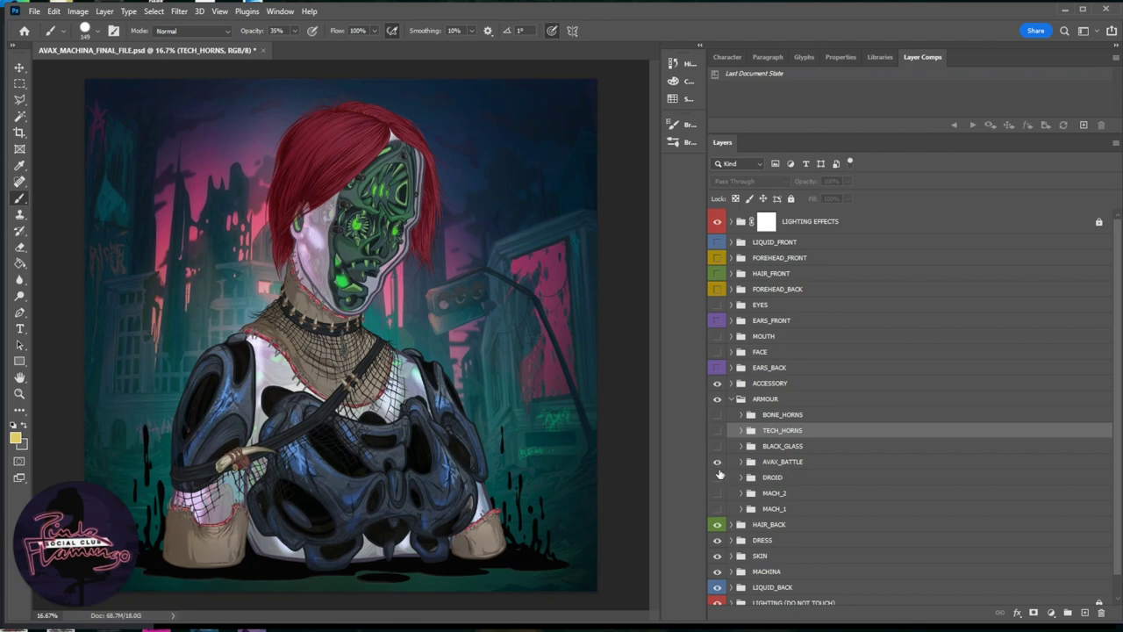
pyautogui.click(717, 463)
pyautogui.click(717, 461)
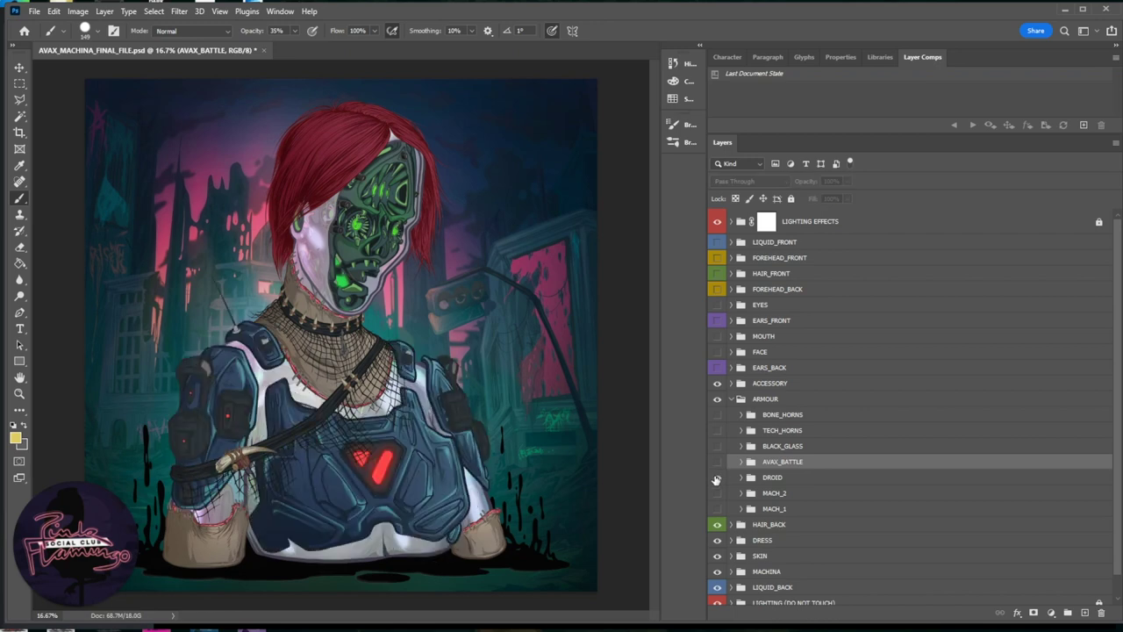
# Step: Preview the DROID armour variant, then hide it and make AVAX_BATTLE visible
pyautogui.click(717, 477)
pyautogui.click(718, 477)
pyautogui.click(718, 478)
pyautogui.click(717, 462)
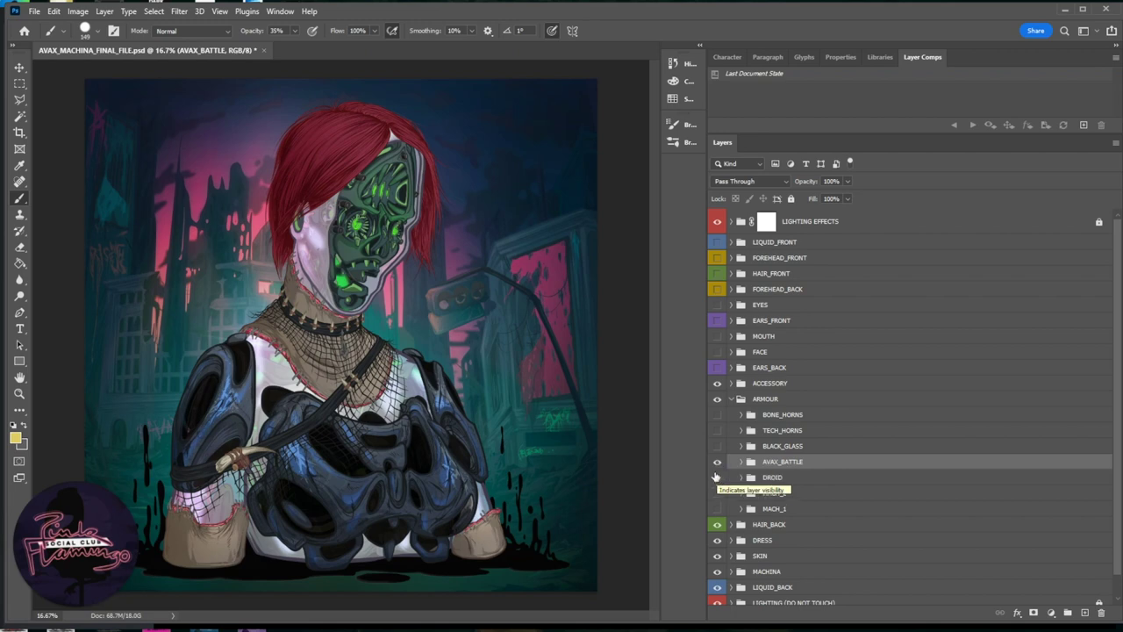
# Step: Compare the AVAX_BATTLE armour with BLACK_GLASS, leave only AVAX_BATTLE visible, and collapse the ARMOUR group
pyautogui.click(716, 467)
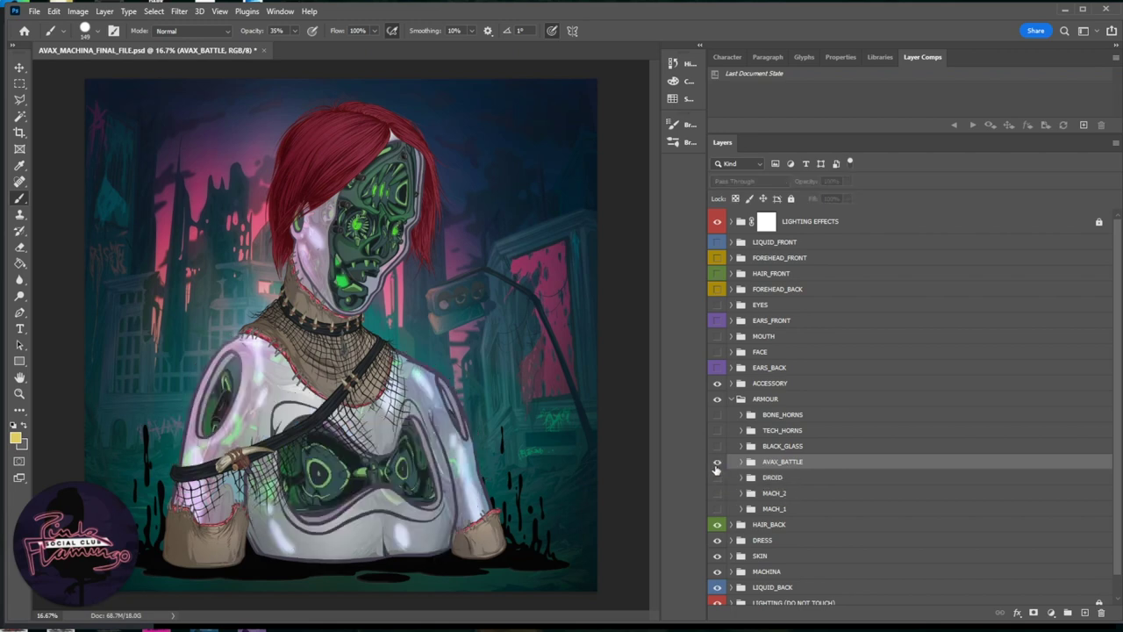
pyautogui.click(716, 465)
pyautogui.hotkey('alt', ']')
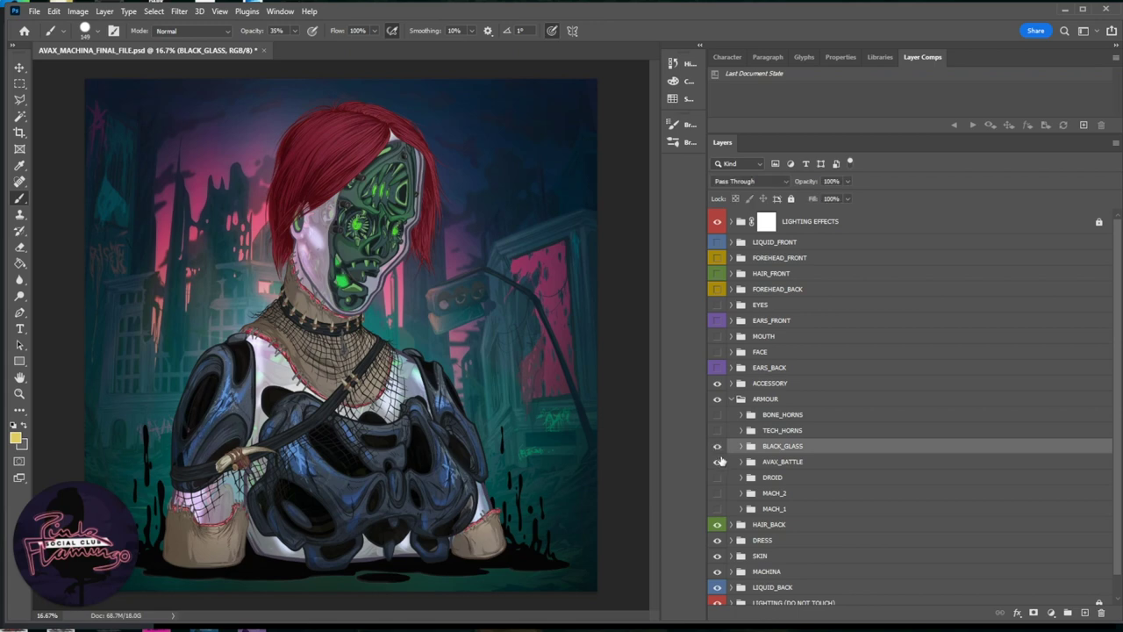
pyautogui.click(717, 462)
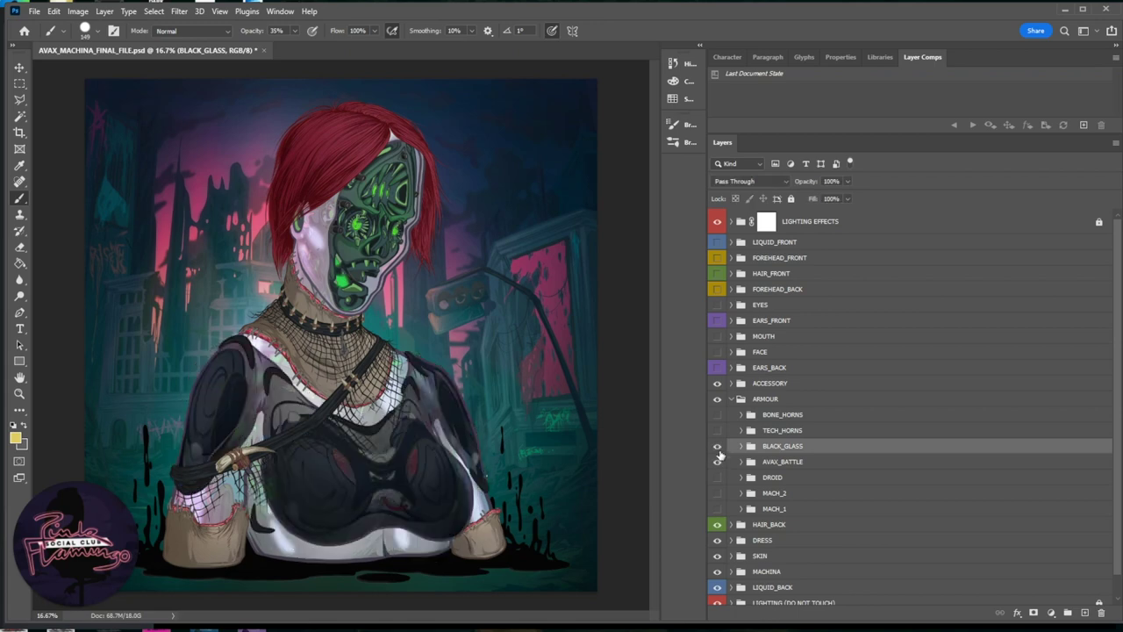
pyautogui.click(717, 446)
pyautogui.click(717, 462)
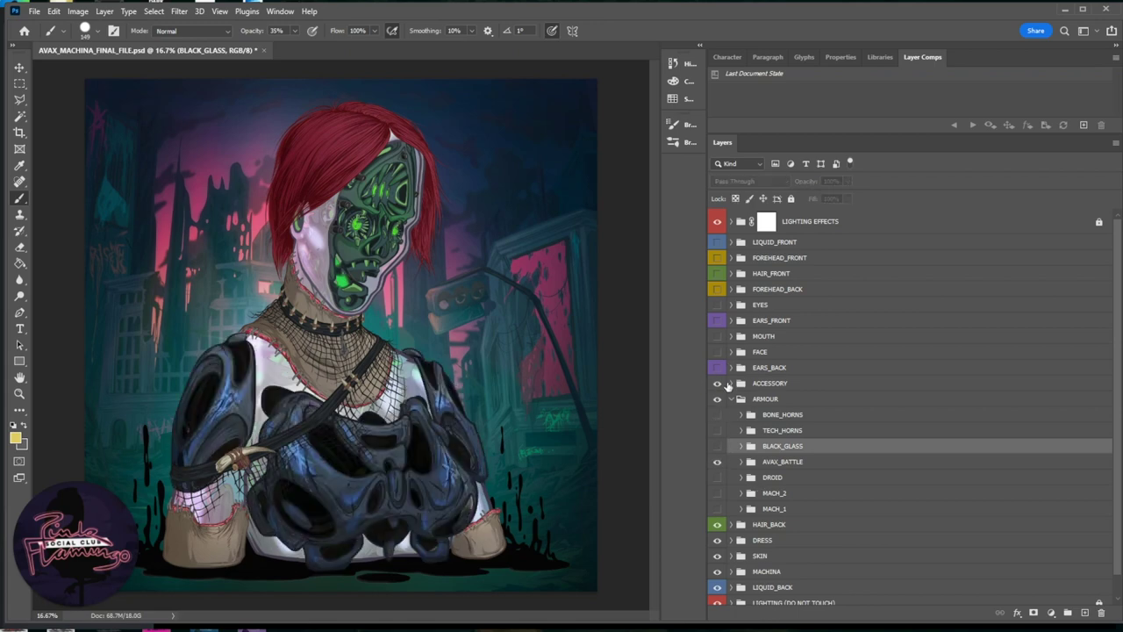
pyautogui.click(726, 387)
pyautogui.click(730, 399)
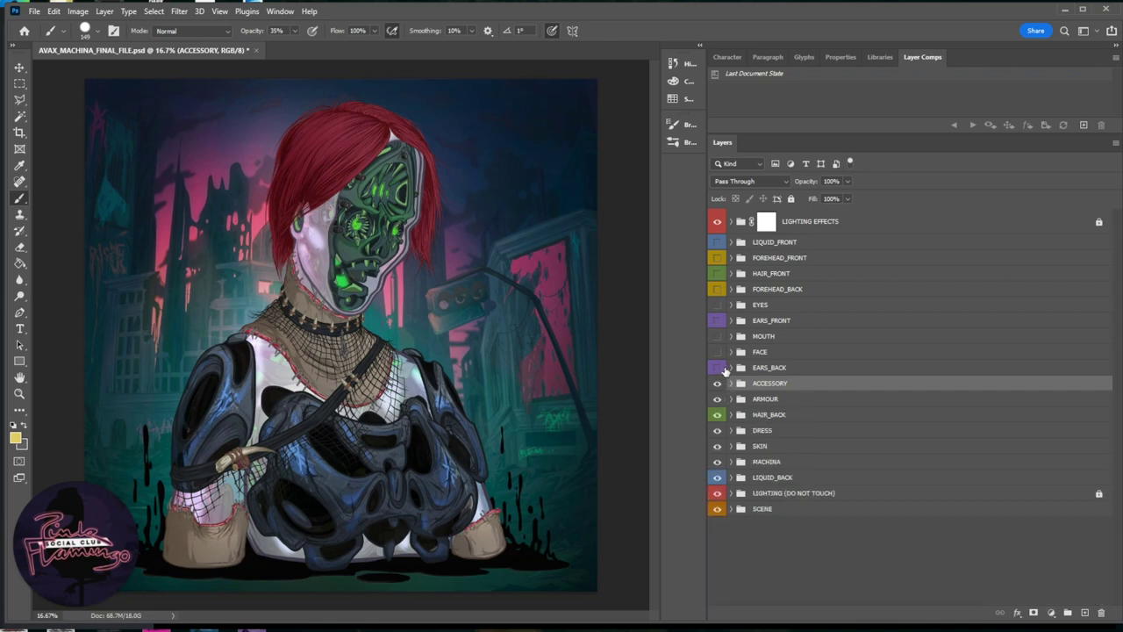
# Step: Select the EARS_BACK group and toggle its visibility repeatedly to compare, leaving it visible
pyautogui.click(725, 371)
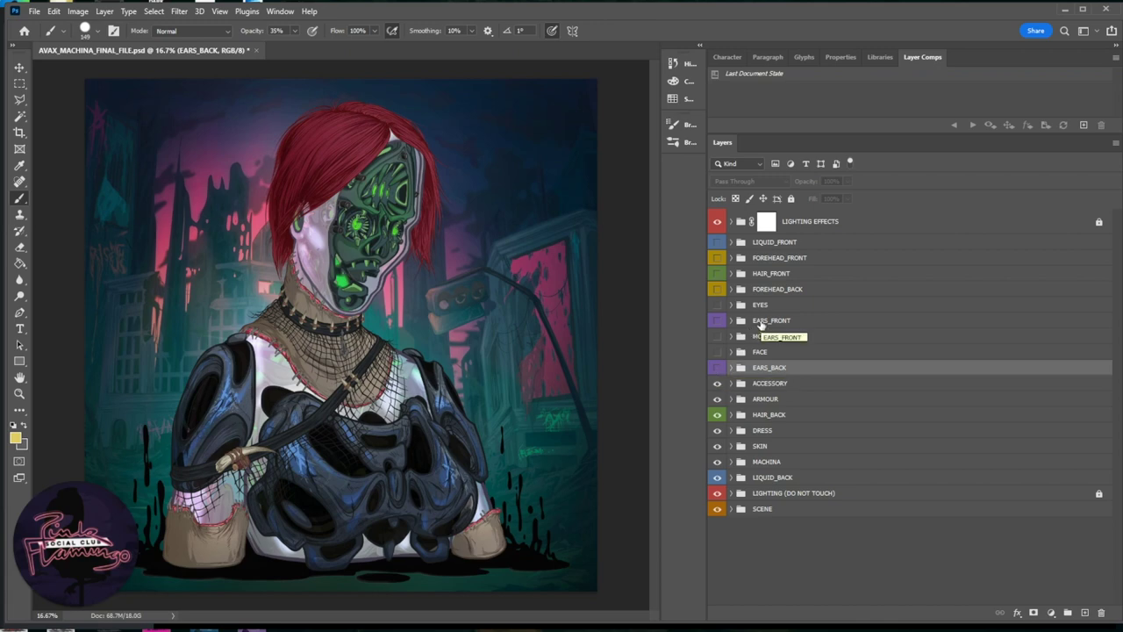
pyautogui.click(718, 369)
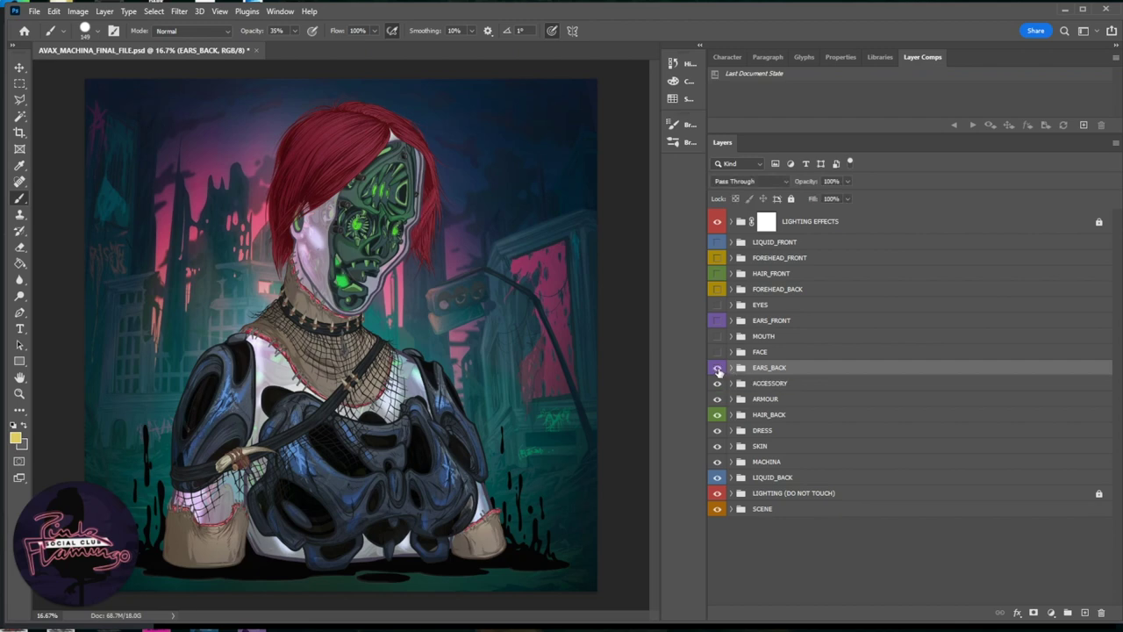
pyautogui.click(718, 369)
pyautogui.click(718, 368)
pyautogui.click(718, 369)
pyautogui.click(718, 368)
pyautogui.click(718, 368)
pyautogui.click(718, 369)
# Step: Expand the EARS_BACK group, toggle the GUNDAM ears off, and preview the BATTLE copy variant before hiding it
pyautogui.click(731, 368)
pyautogui.click(718, 446)
pyautogui.click(718, 446)
pyautogui.click(718, 446)
pyautogui.click(717, 399)
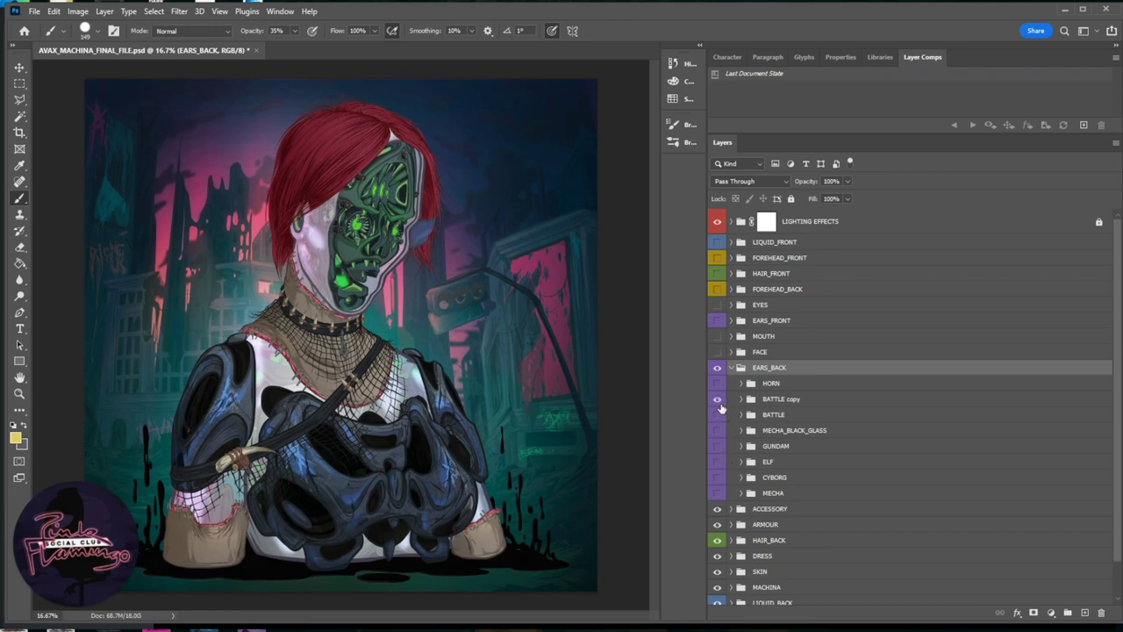
pyautogui.click(718, 399)
pyautogui.click(718, 400)
pyautogui.click(718, 400)
# Step: Preview the HORN and ELF back-ear variants, then show GUNDAM again and collapse the EARS_BACK group
pyautogui.click(717, 383)
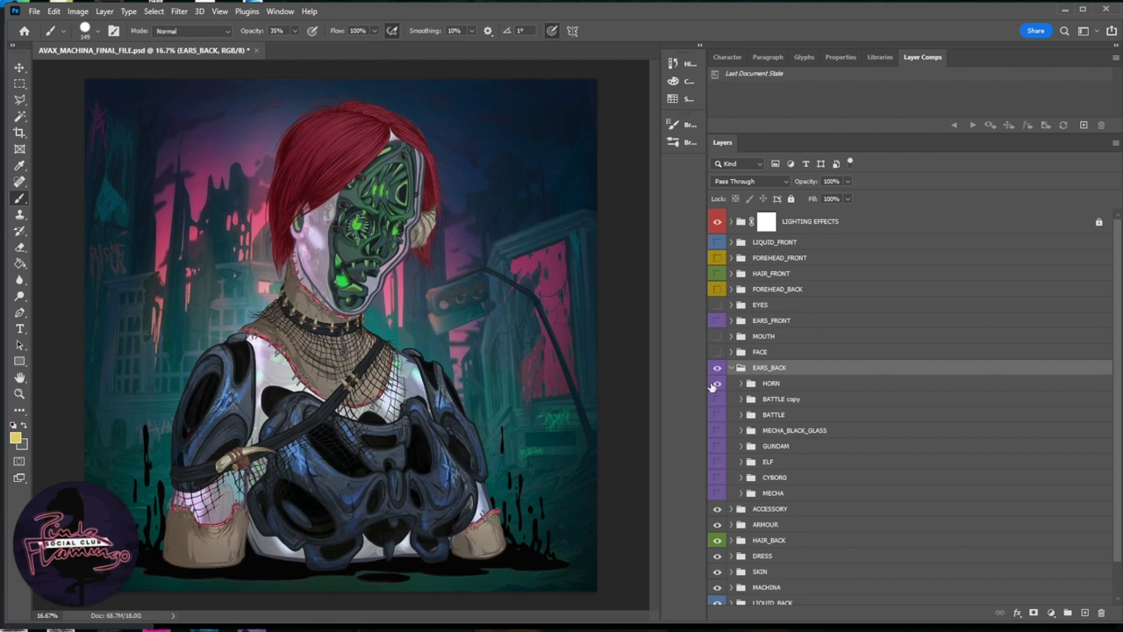
pyautogui.click(717, 384)
pyautogui.click(717, 430)
pyautogui.click(717, 446)
pyautogui.click(717, 446)
pyautogui.click(717, 461)
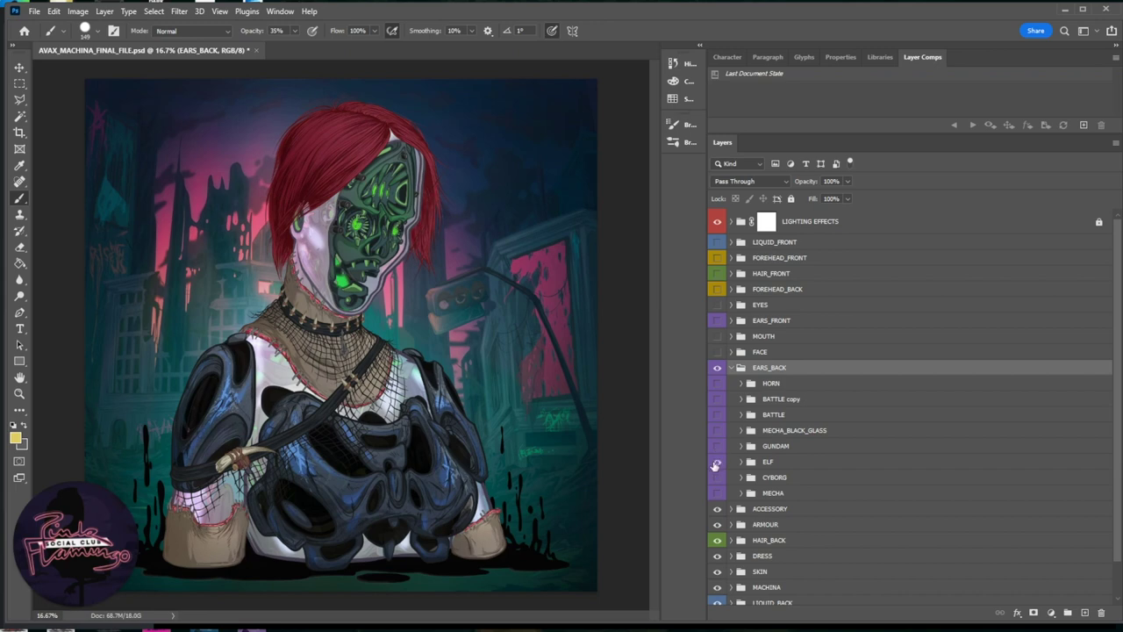
pyautogui.click(725, 435)
pyautogui.click(717, 446)
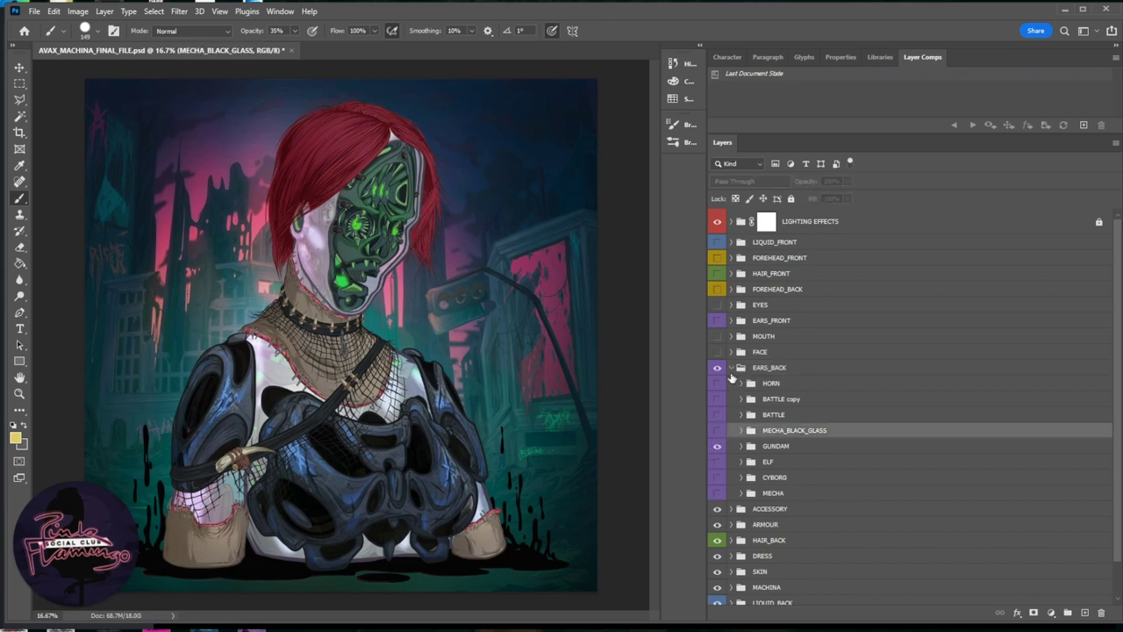
pyautogui.click(731, 369)
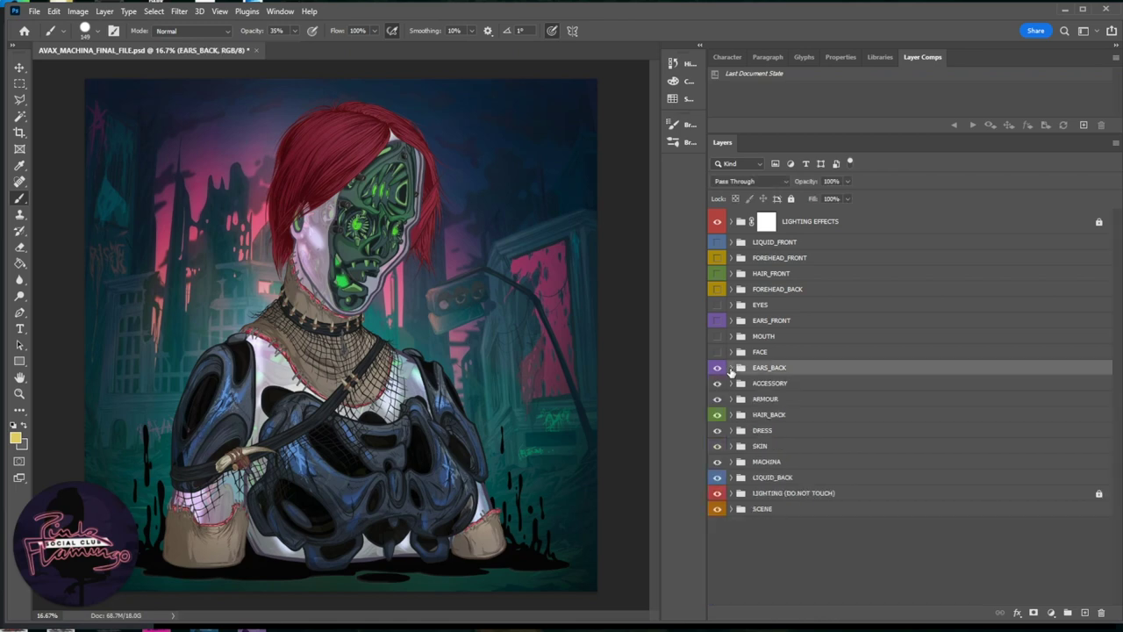
# Step: Show and expand the FACE group, then examine the layers inside its WHITE_MARKS variant and collapse that variant
pyautogui.click(717, 352)
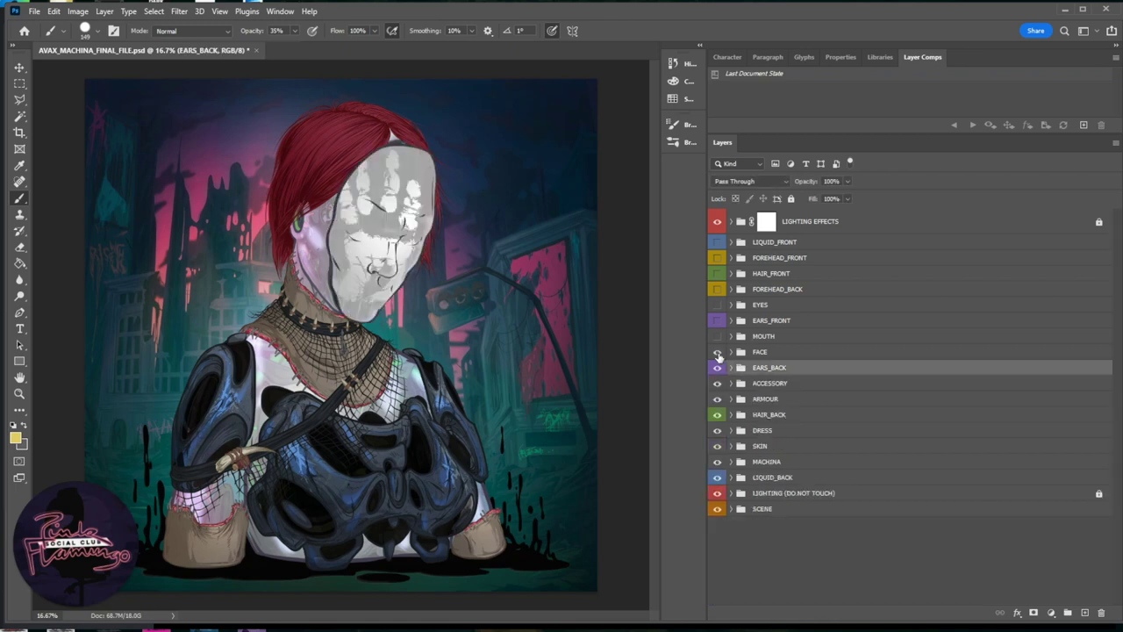
pyautogui.click(731, 352)
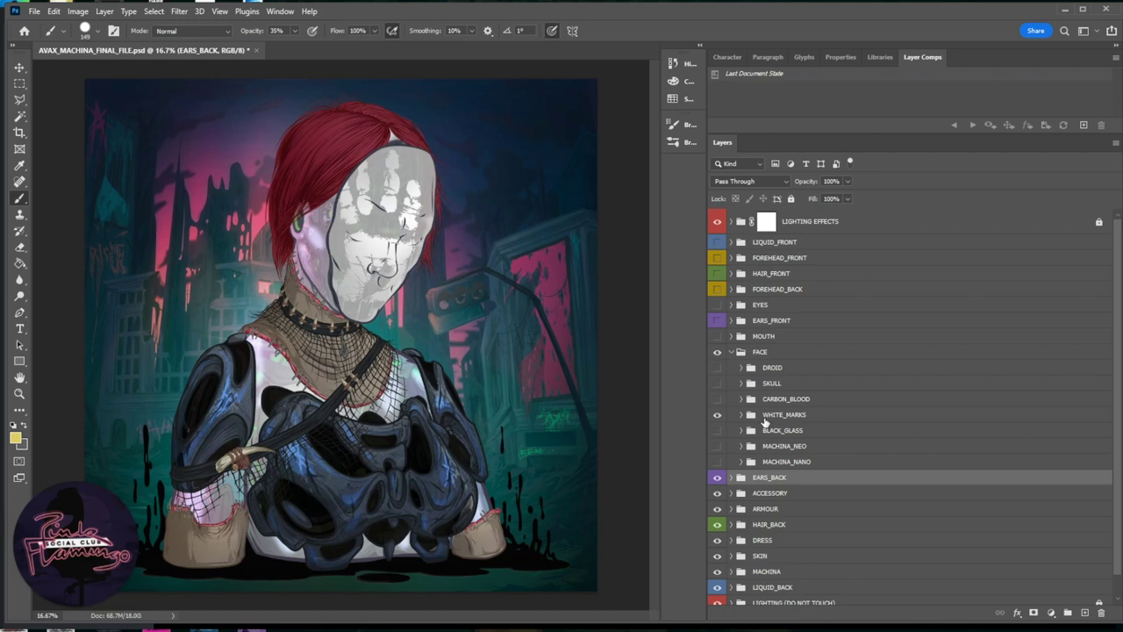
pyautogui.click(765, 416)
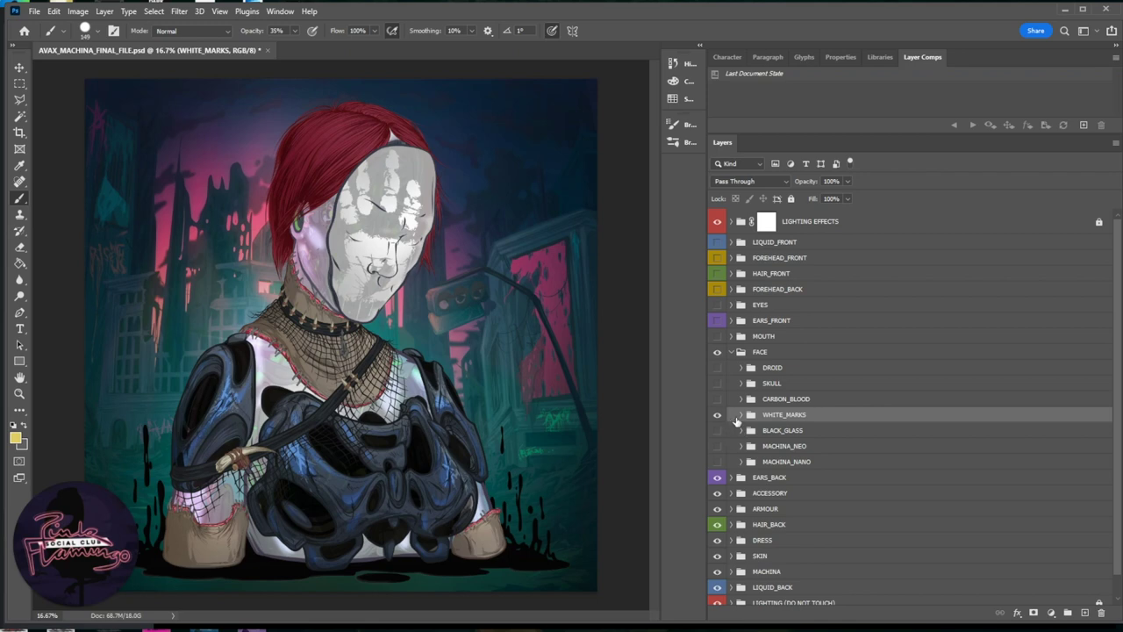
pyautogui.click(742, 415)
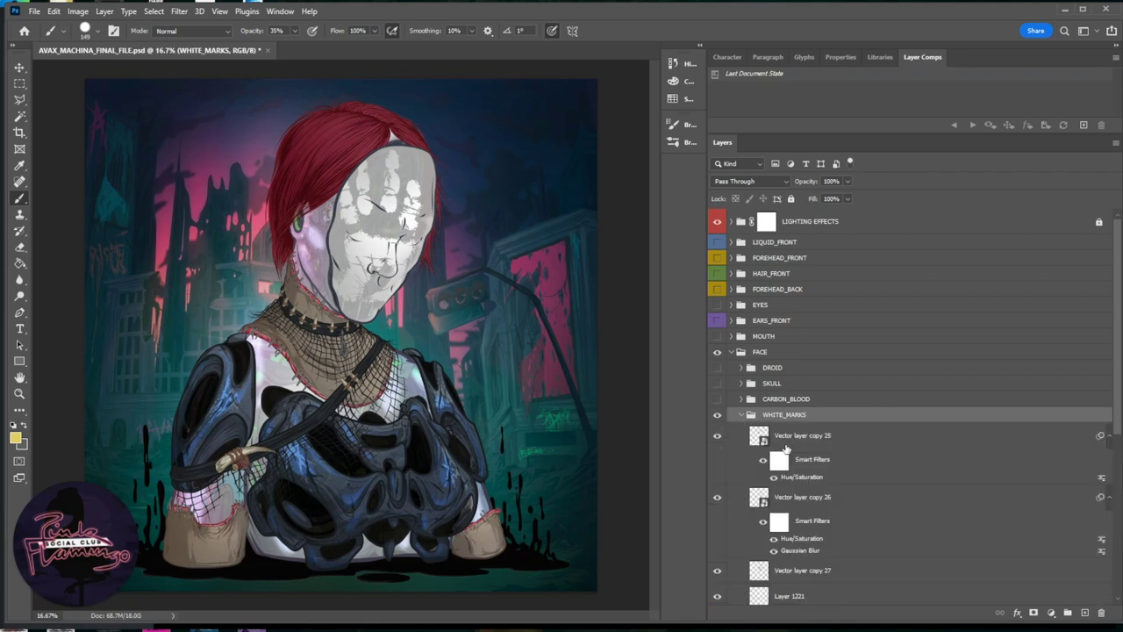
pyautogui.scroll(-2, 788, 449)
pyautogui.click(805, 571)
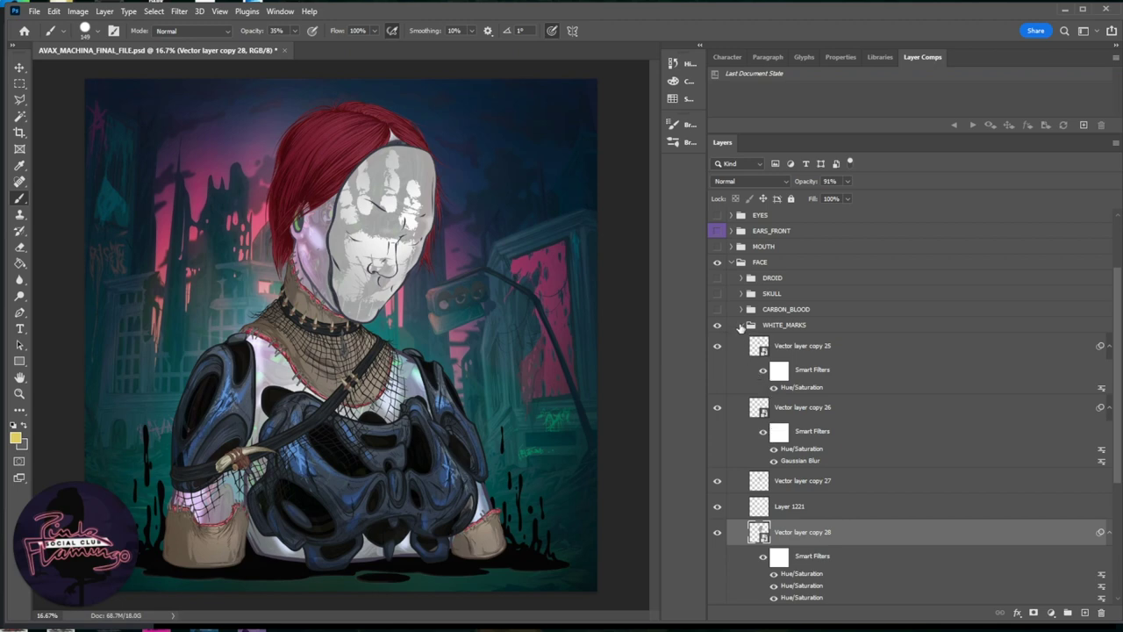
pyautogui.click(742, 325)
# Step: Hide WHITE_MARKS and step through the BLACK_GLASS and MACHINA_NEO faces, leaving only MACHINA_NANO visible
pyautogui.click(717, 409)
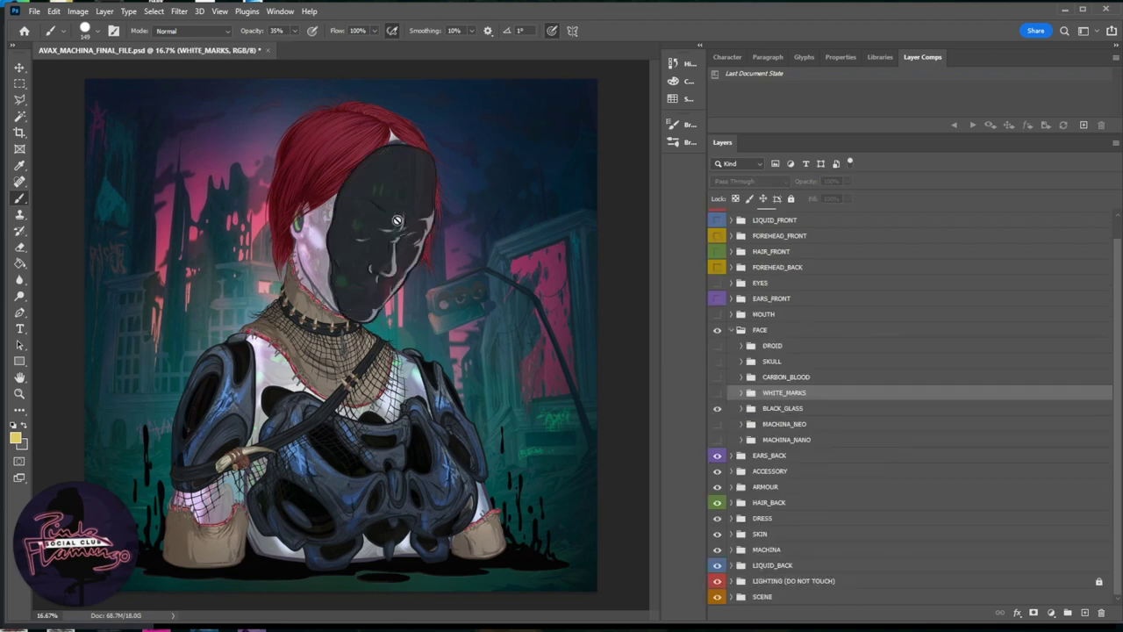
pyautogui.click(718, 423)
pyautogui.click(717, 409)
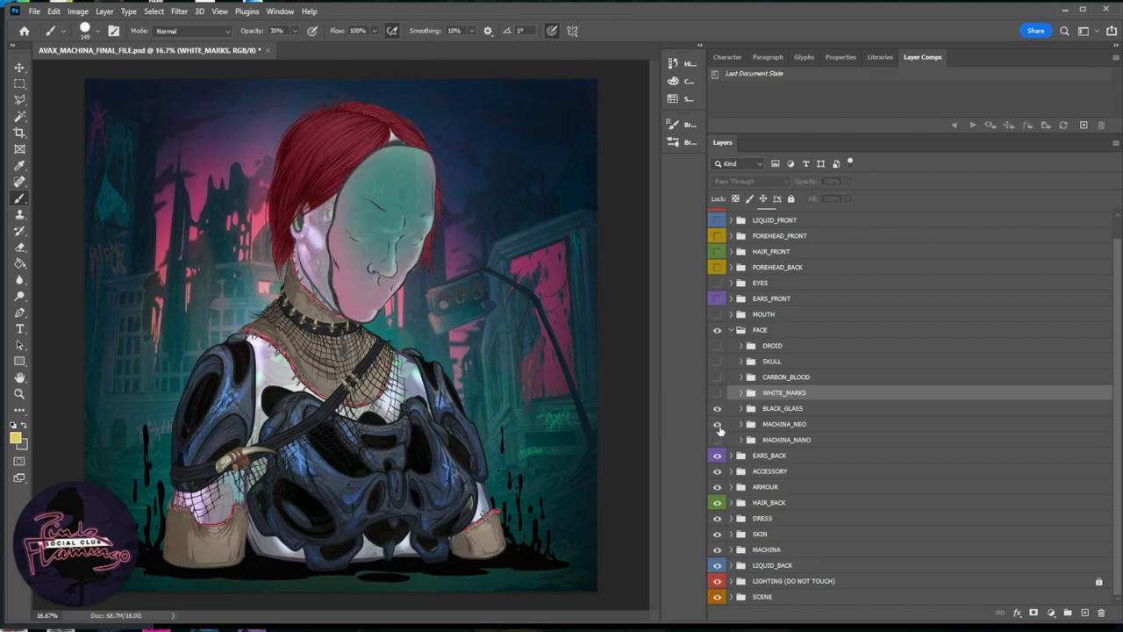
pyautogui.click(717, 424)
pyautogui.click(717, 440)
pyautogui.click(716, 409)
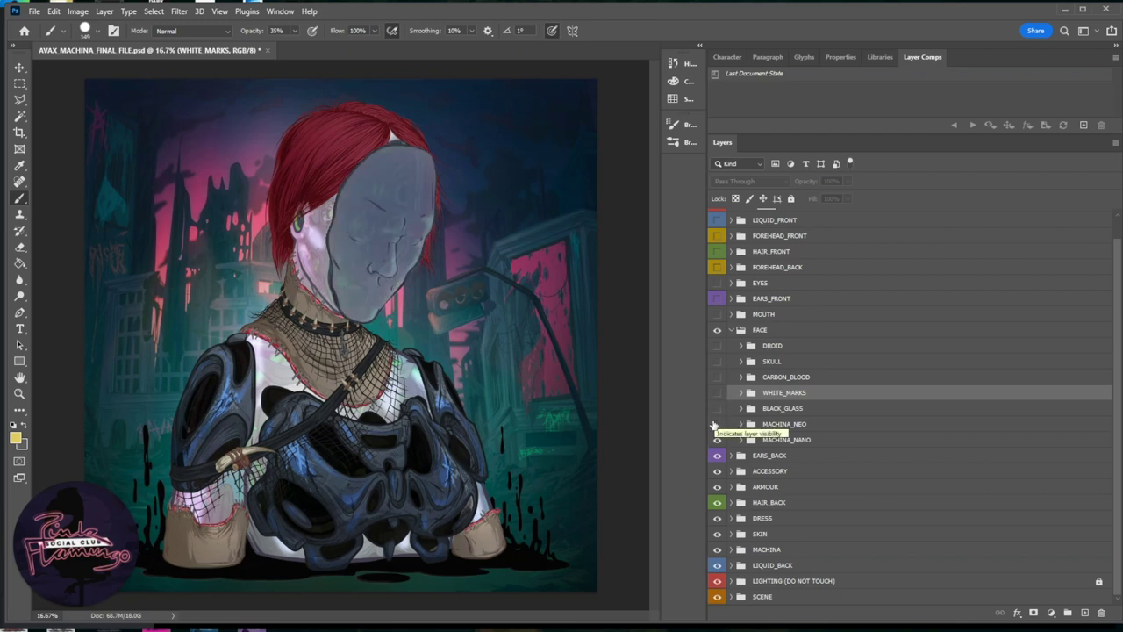
# Step: Preview the CARBON_BLOOD, SKULL, DROID and WHITE_MARKS faces in turn, then leave only BLACK_GLASS visible in the FACE group
pyautogui.click(716, 425)
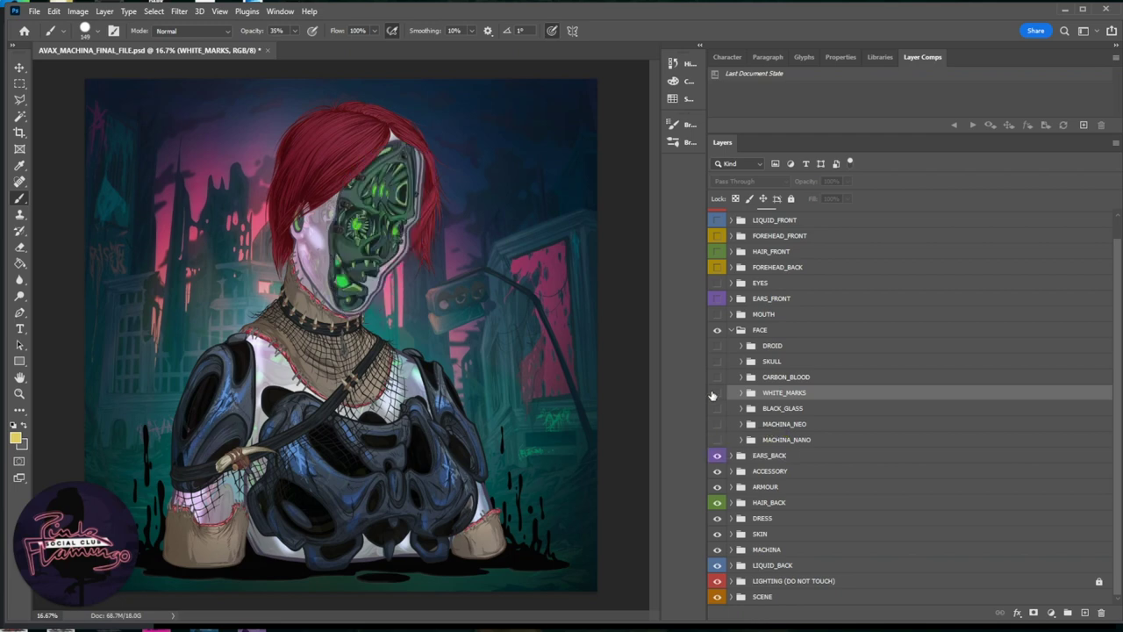
pyautogui.click(717, 377)
pyautogui.click(717, 377)
pyautogui.click(717, 361)
pyautogui.click(717, 361)
pyautogui.click(717, 345)
pyautogui.click(715, 395)
pyautogui.click(716, 408)
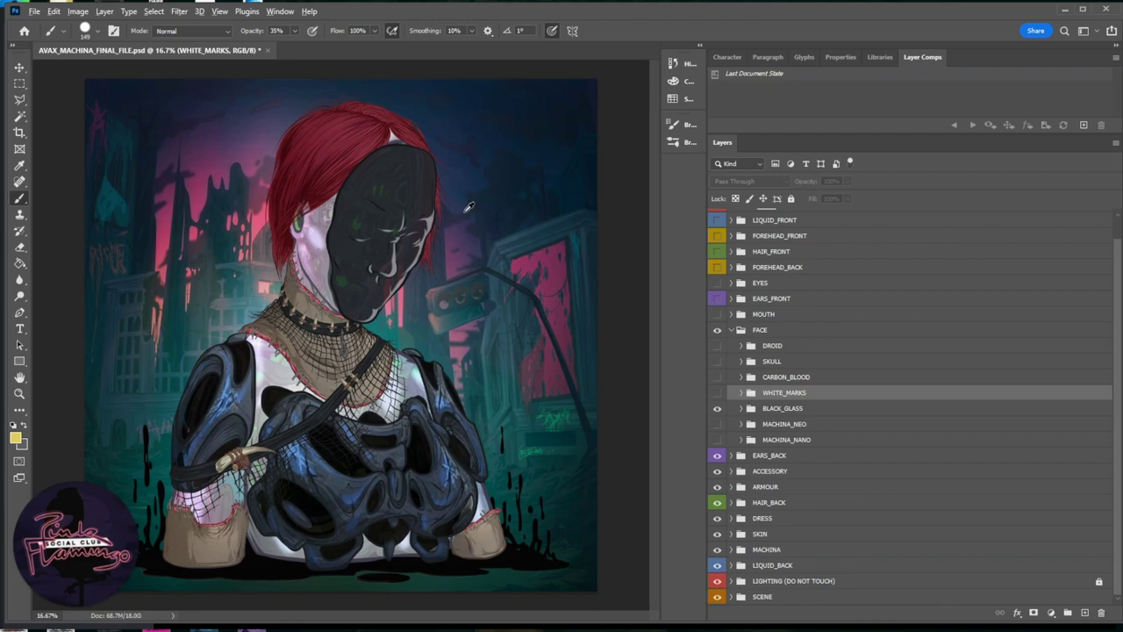
# Step: Switch to the Move tool and examine the BLACK_GLASS face up close, then return to the full portrait
pyautogui.press('super')
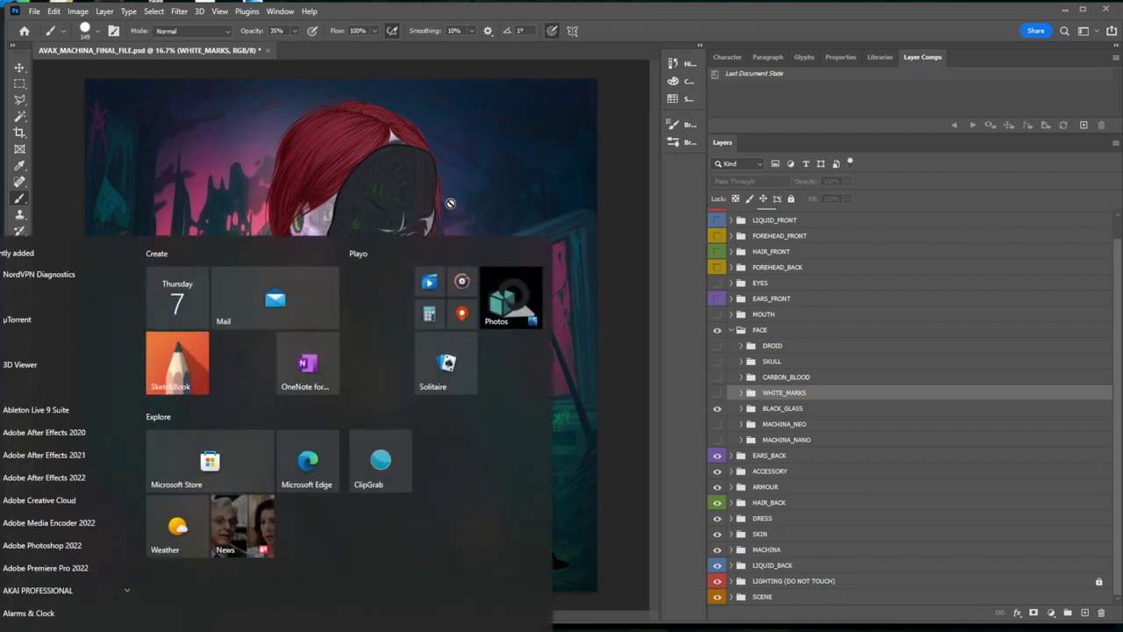
pyautogui.press('Escape')
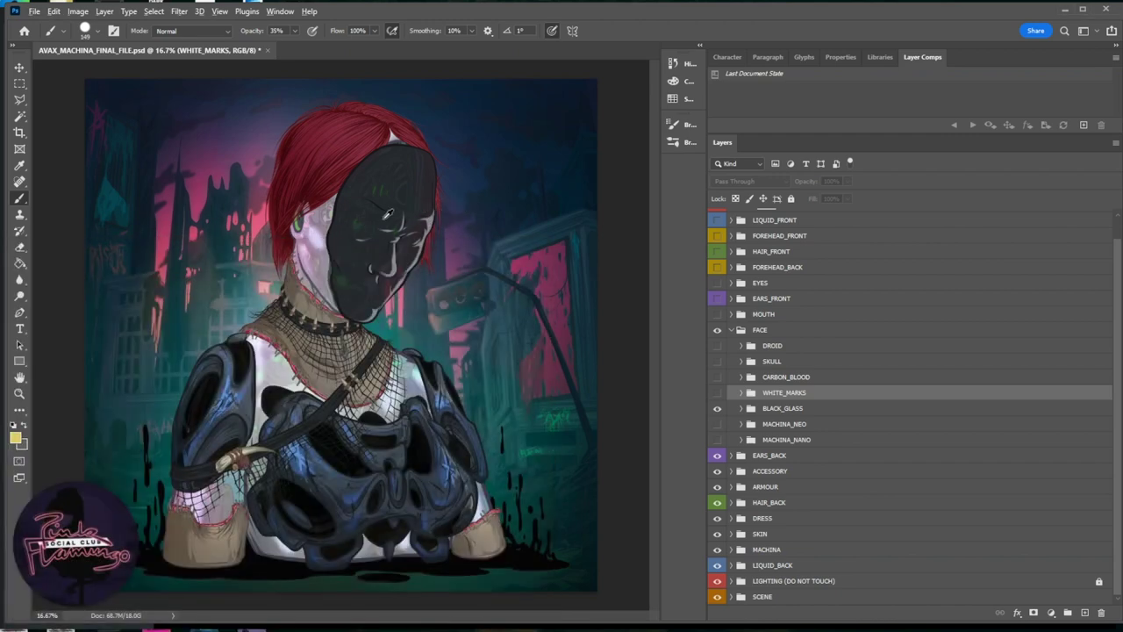
pyautogui.scroll(2, 386, 213)
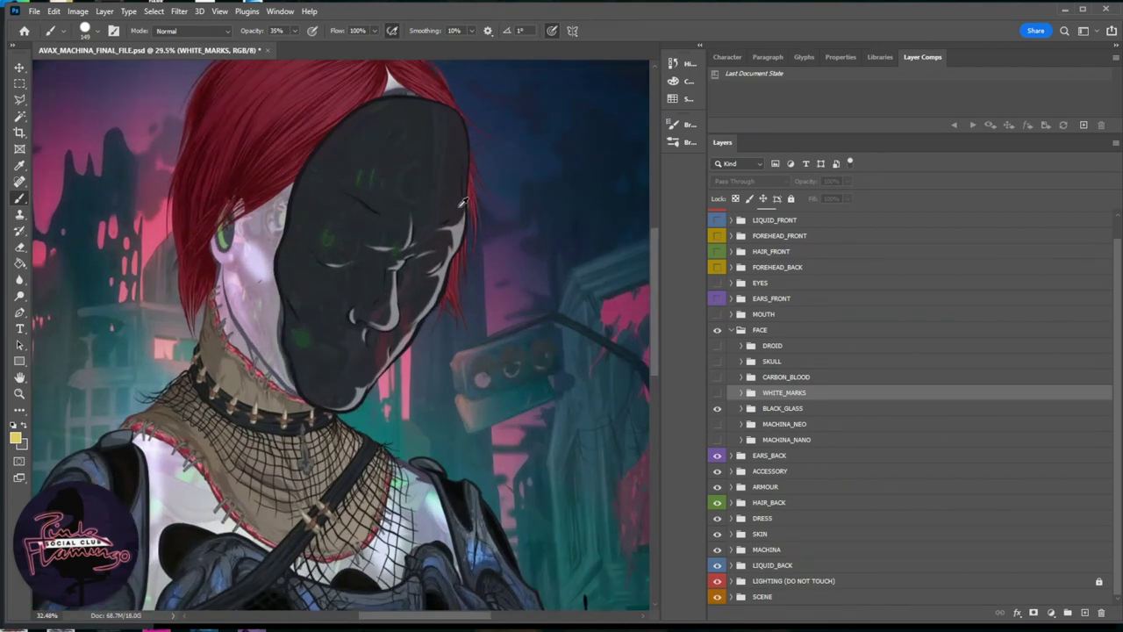
pyautogui.click(19, 68)
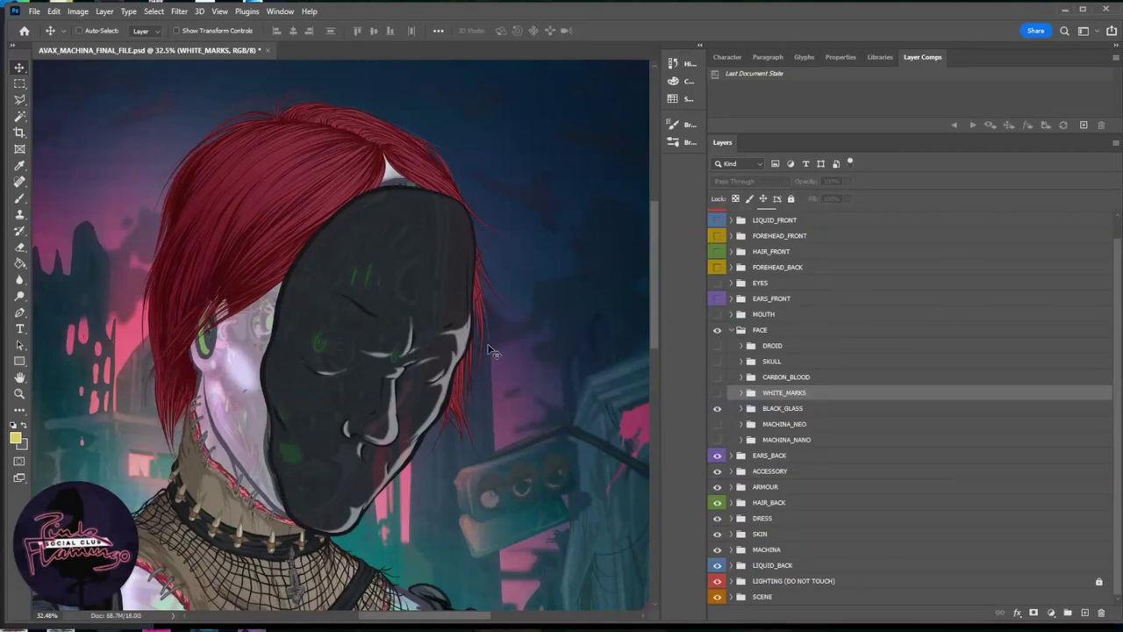
pyautogui.scroll(3, 456, 338)
pyautogui.scroll(3, 452, 368)
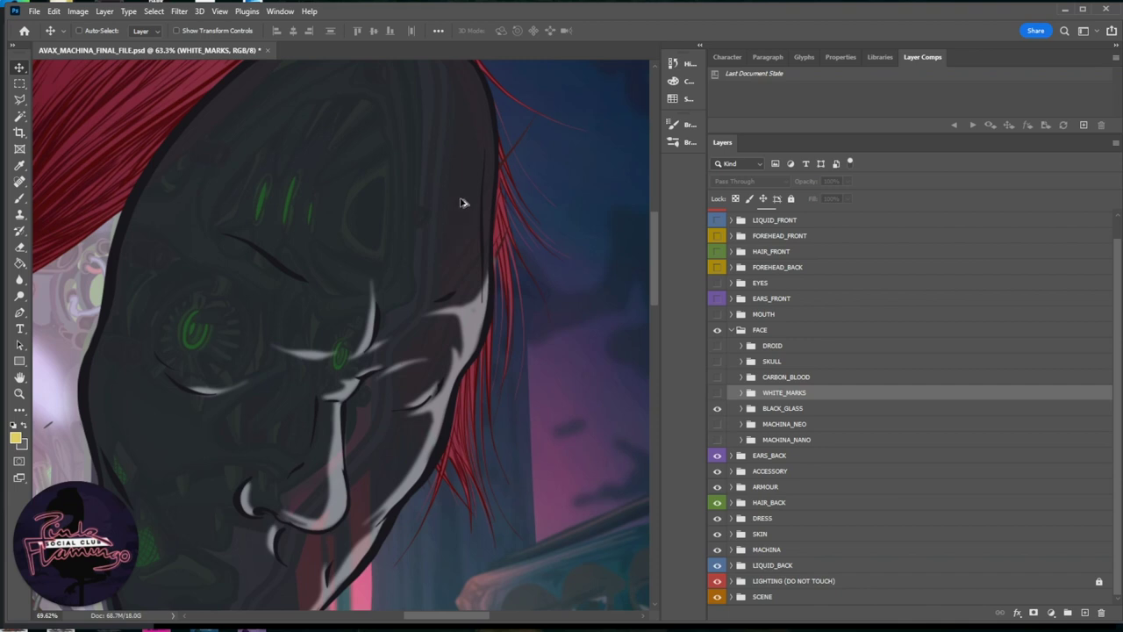
pyautogui.scroll(1, 474, 193)
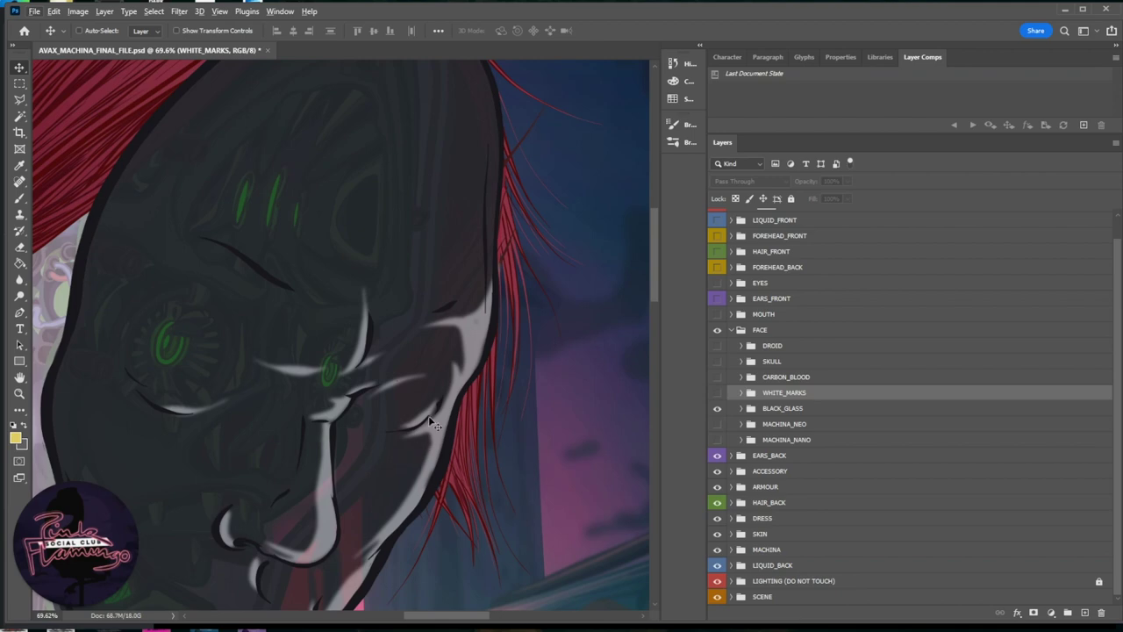
pyautogui.scroll(2, 467, 369)
pyautogui.scroll(-3, 468, 369)
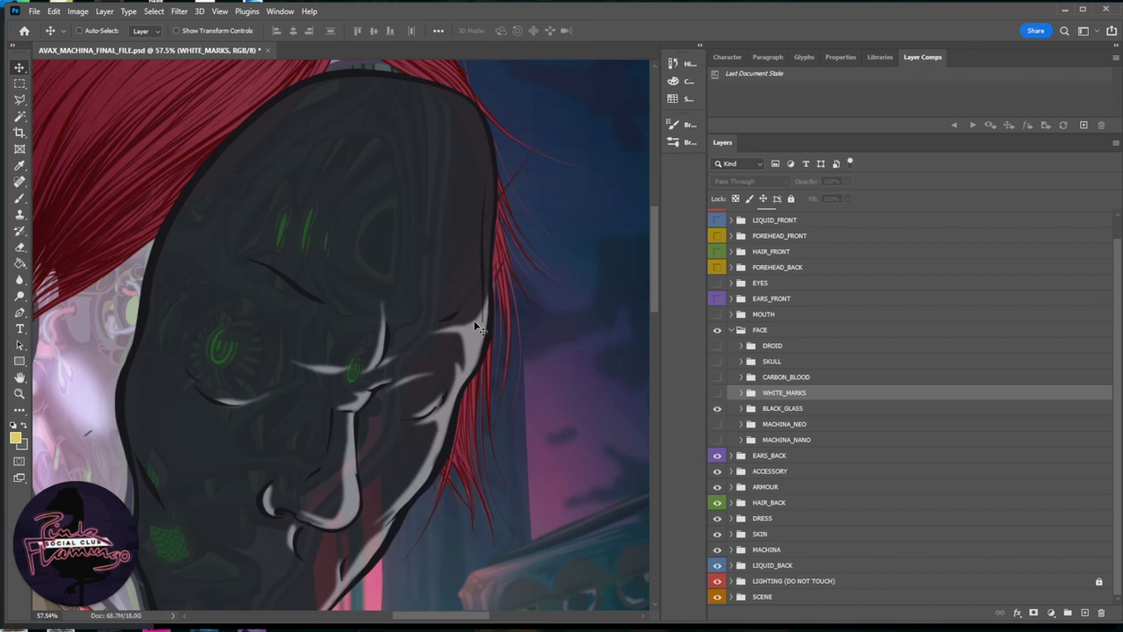
pyautogui.scroll(-3, 480, 340)
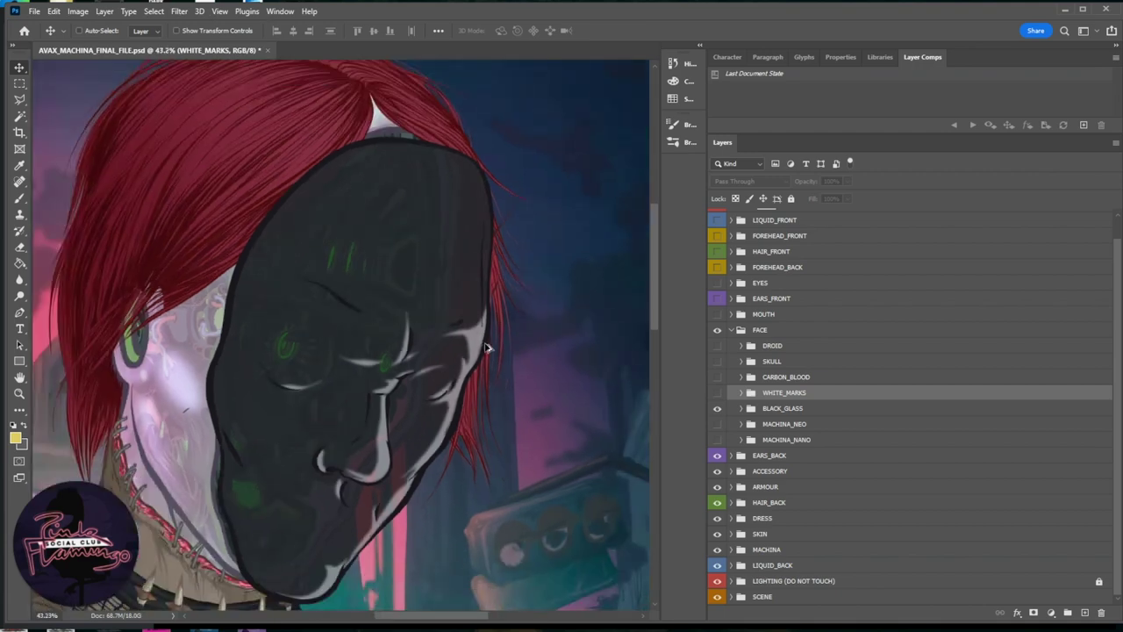
pyautogui.scroll(-4, 478, 383)
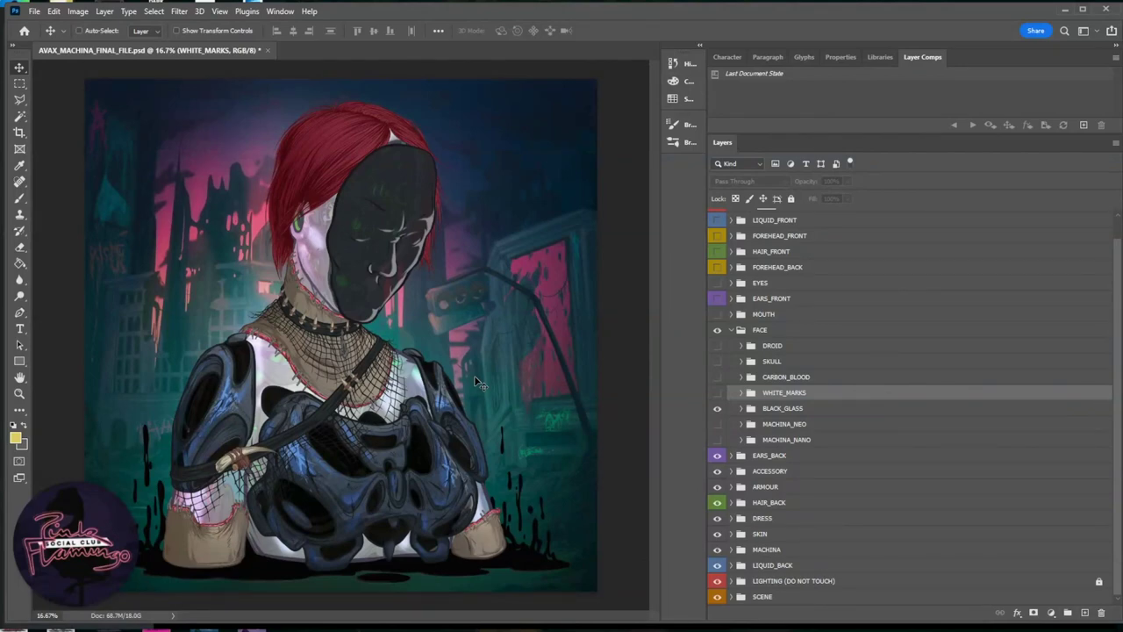
# Step: Collapse the FACE group, then show and expand the MOUTH group
pyautogui.click(717, 409)
pyautogui.click(730, 331)
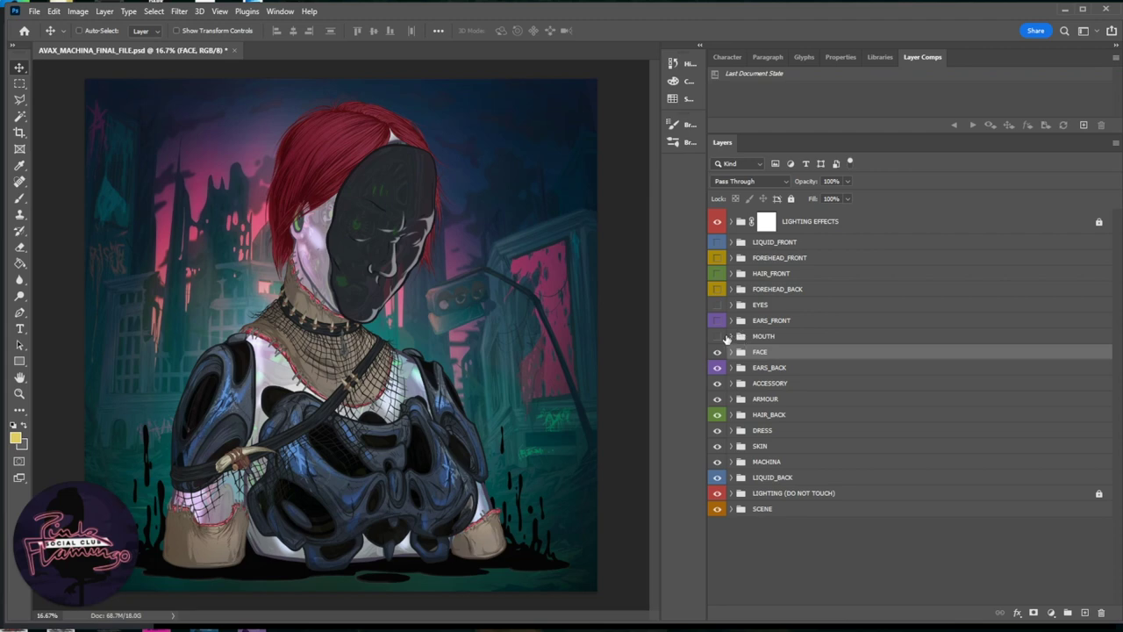
pyautogui.click(747, 340)
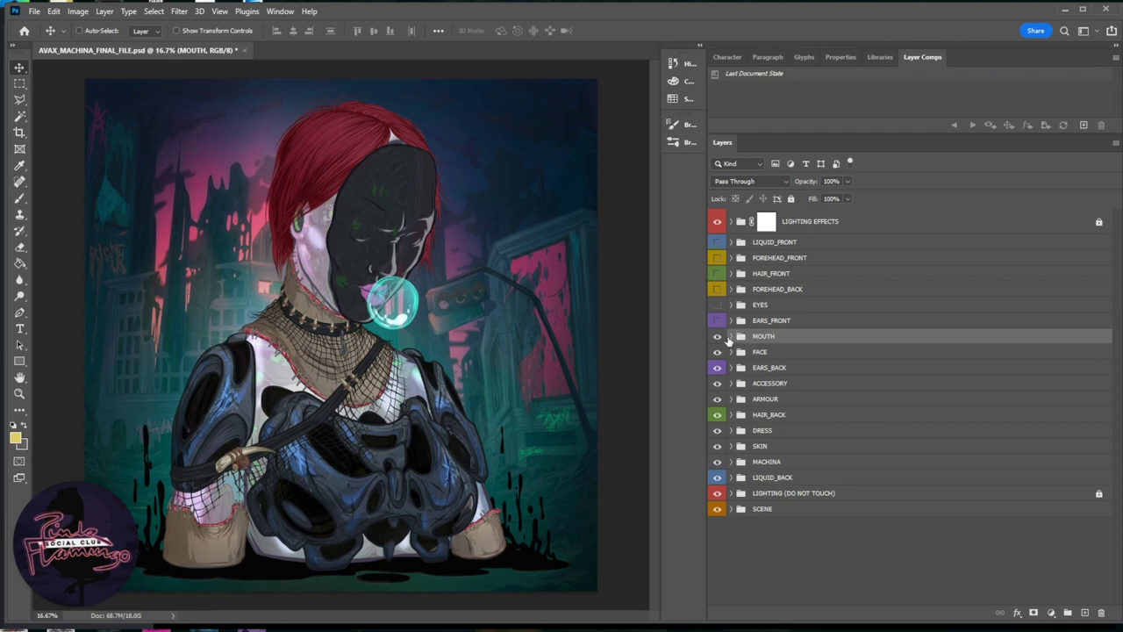
pyautogui.click(730, 337)
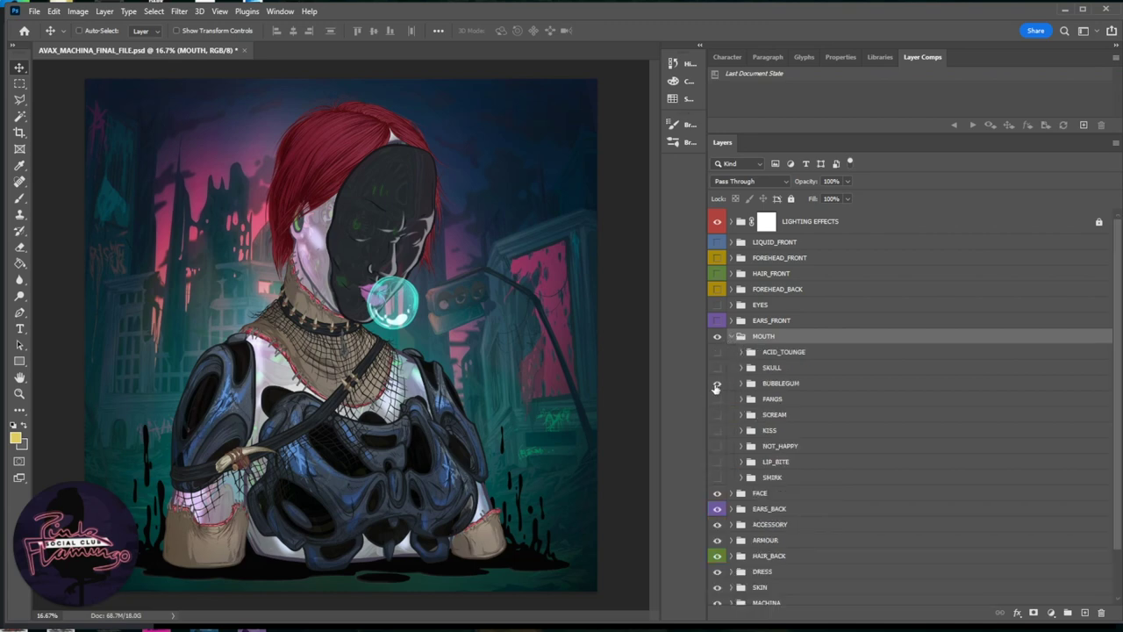
# Step: Hide the BUBBLEGUM mouth and preview the FANGS and SKULL variants before hiding them as well
pyautogui.click(717, 384)
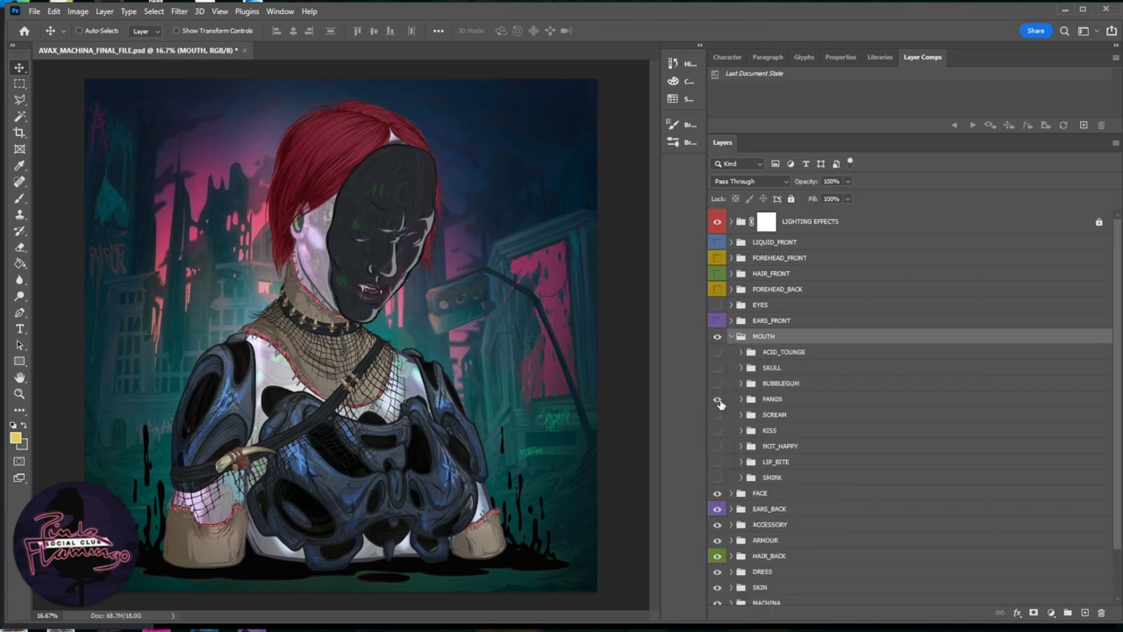
pyautogui.click(717, 366)
pyautogui.click(716, 367)
pyautogui.click(717, 368)
pyautogui.click(717, 368)
pyautogui.click(717, 368)
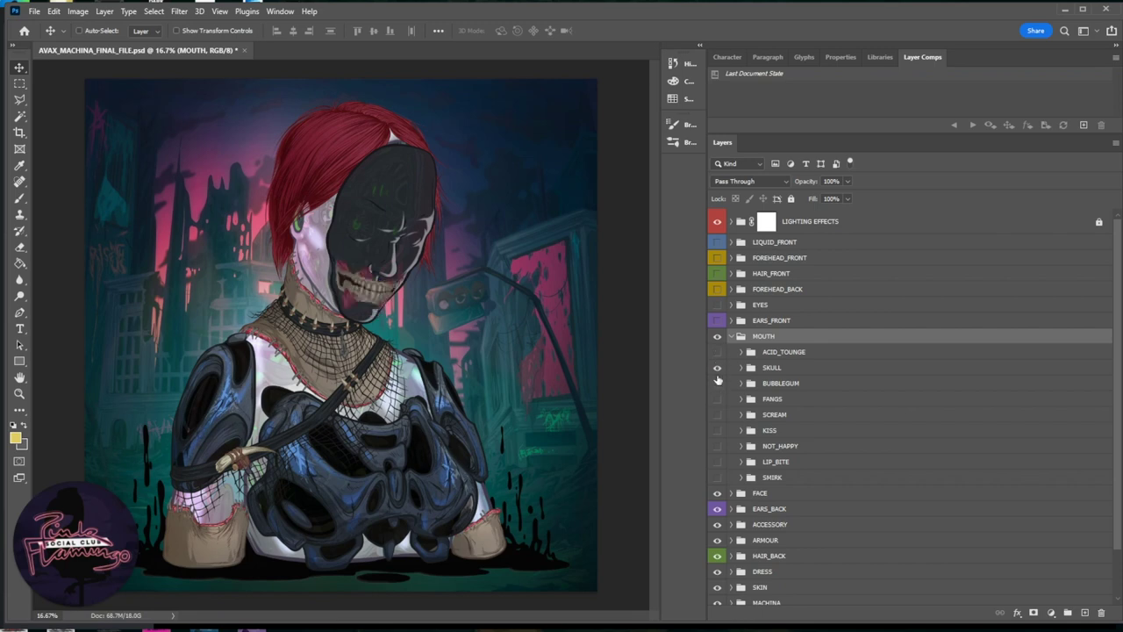
pyautogui.click(717, 383)
pyautogui.click(717, 383)
pyautogui.click(716, 399)
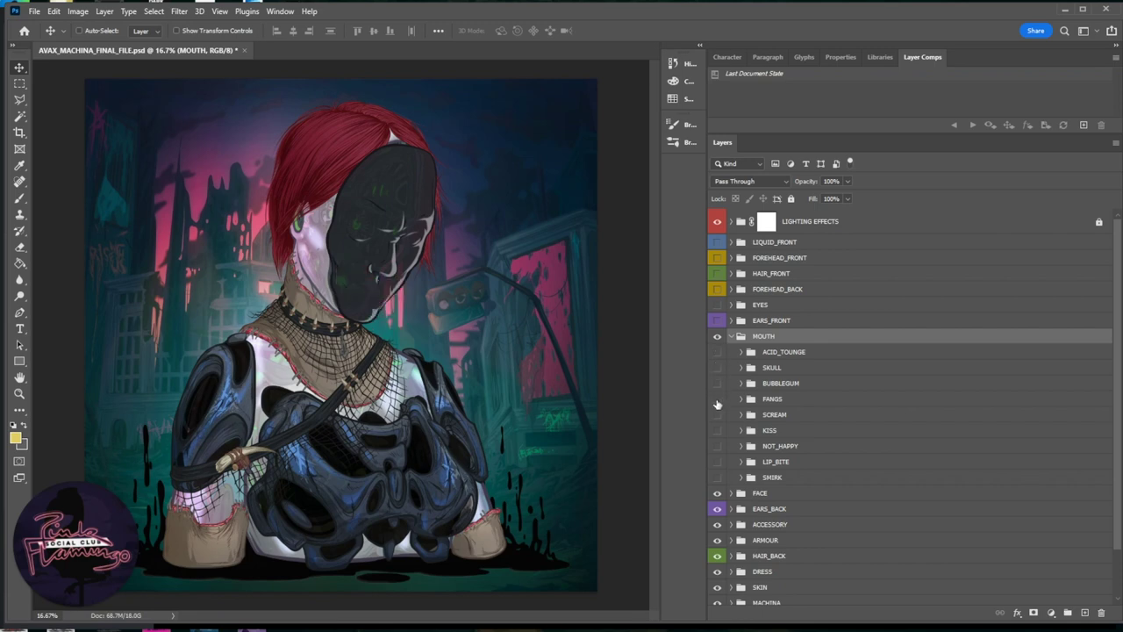
# Step: Step through the FANGS, SCREAM and KISS mouths, leave only KISS visible, and collapse the MOUTH group
pyautogui.click(718, 399)
pyautogui.click(718, 399)
pyautogui.click(718, 399)
pyautogui.click(718, 399)
pyautogui.click(717, 399)
pyautogui.click(717, 415)
pyautogui.click(717, 431)
pyautogui.click(717, 431)
pyautogui.click(716, 431)
pyautogui.click(732, 337)
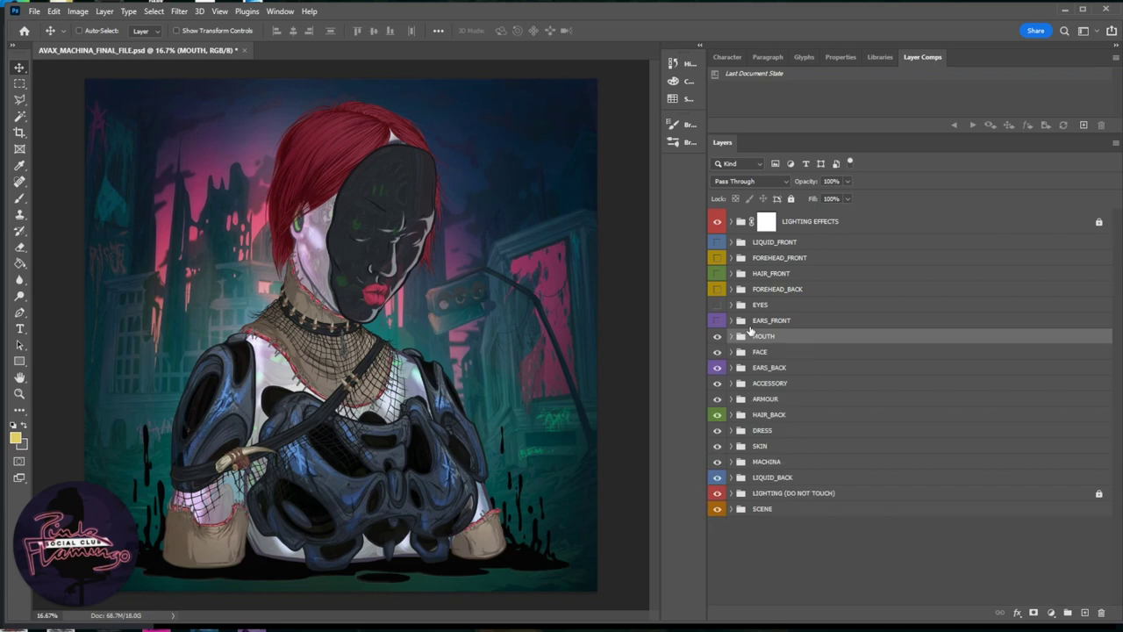
# Step: Show the EARS_FRONT and EYES groups, then expand EYES to list its variants
pyautogui.click(716, 320)
pyautogui.click(790, 321)
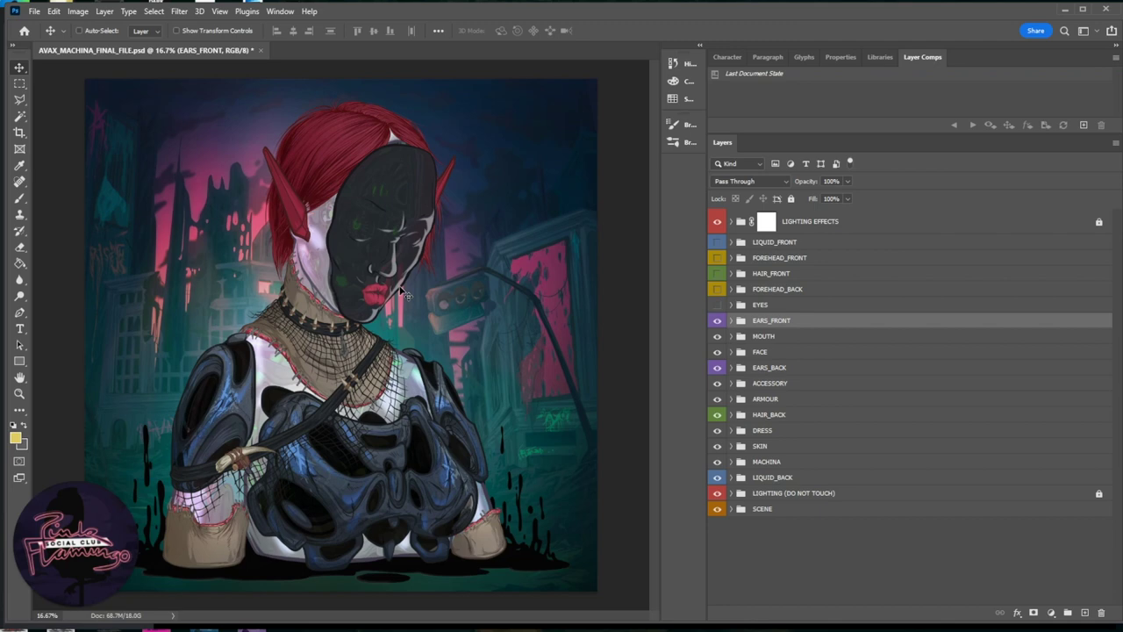
pyautogui.click(717, 305)
pyautogui.click(778, 306)
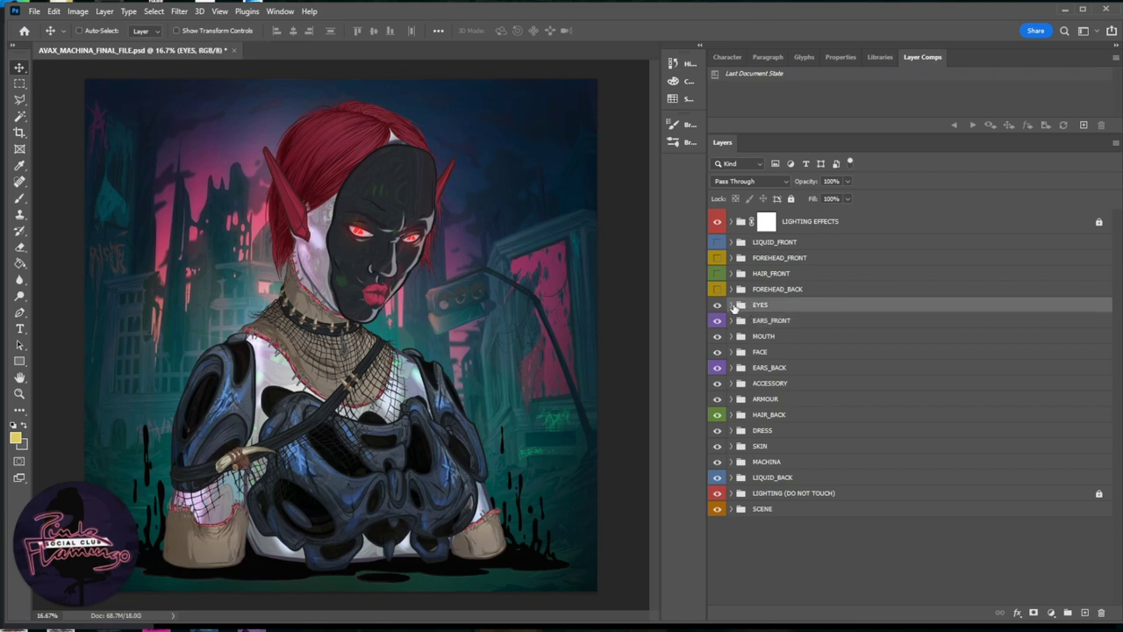
pyautogui.click(732, 306)
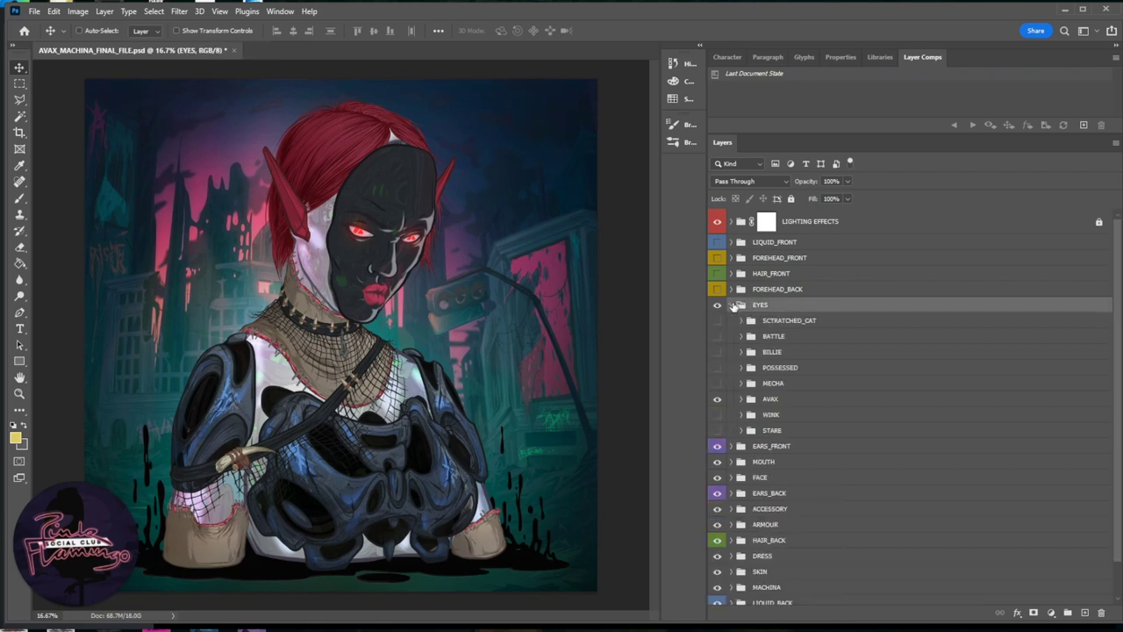
# Step: Hide the AVAX eyes and preview the MECHA, POSSESSED, BILLIE, BATTLE and SCTRATCHED_CAT variants one by one, hiding each again
pyautogui.click(717, 398)
pyautogui.click(717, 384)
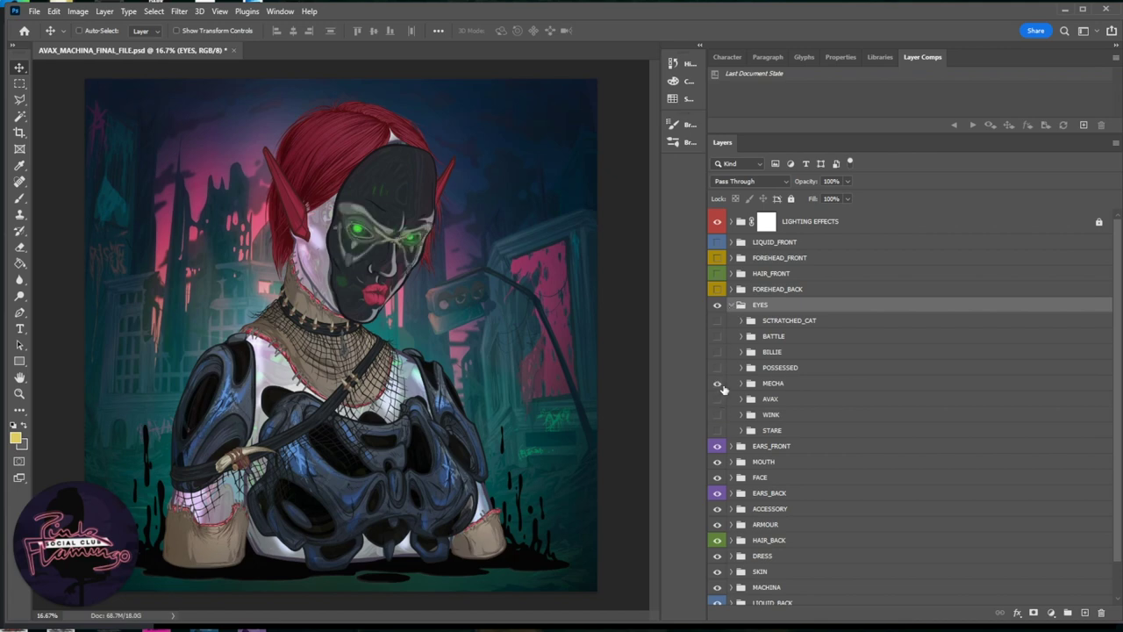
pyautogui.click(717, 383)
pyautogui.click(717, 368)
pyautogui.click(717, 368)
pyautogui.click(717, 352)
pyautogui.click(717, 352)
pyautogui.click(717, 336)
pyautogui.click(717, 336)
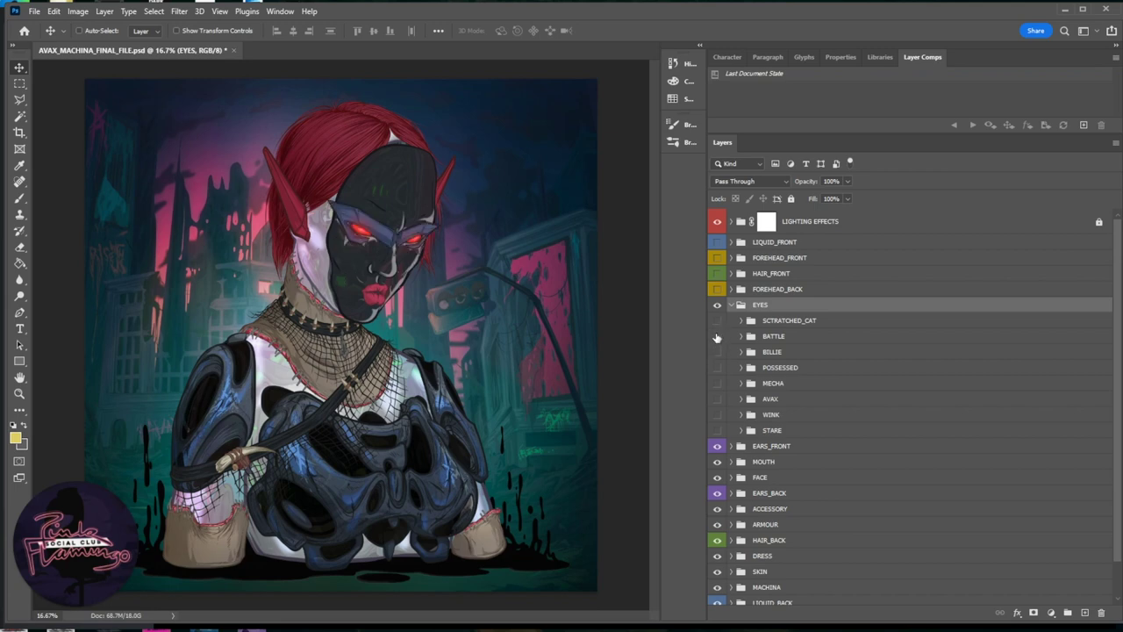
pyautogui.click(717, 336)
pyautogui.click(717, 322)
pyautogui.click(717, 321)
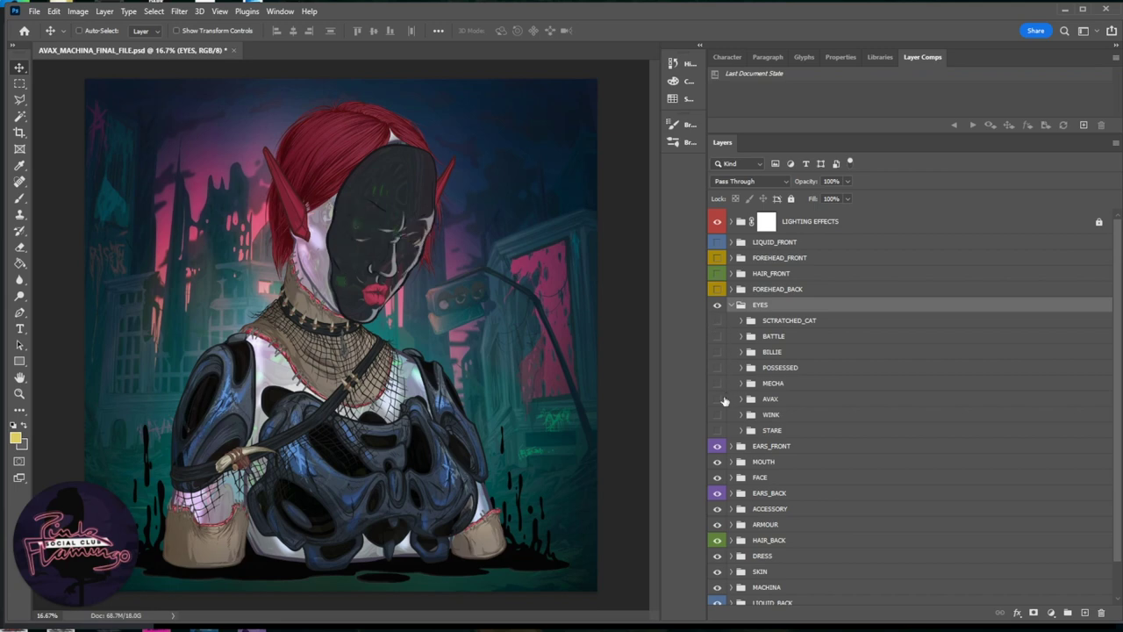
# Step: Preview the STARE, WINK, AVAX and MECHA eyes, then leave only POSSESSED visible and collapse the EYES group
pyautogui.click(717, 446)
pyautogui.click(717, 446)
pyautogui.click(717, 430)
pyautogui.click(718, 426)
pyautogui.click(718, 417)
pyautogui.click(717, 417)
pyautogui.click(717, 399)
pyautogui.click(717, 399)
pyautogui.click(718, 383)
pyautogui.click(717, 383)
pyautogui.click(717, 368)
pyautogui.click(732, 305)
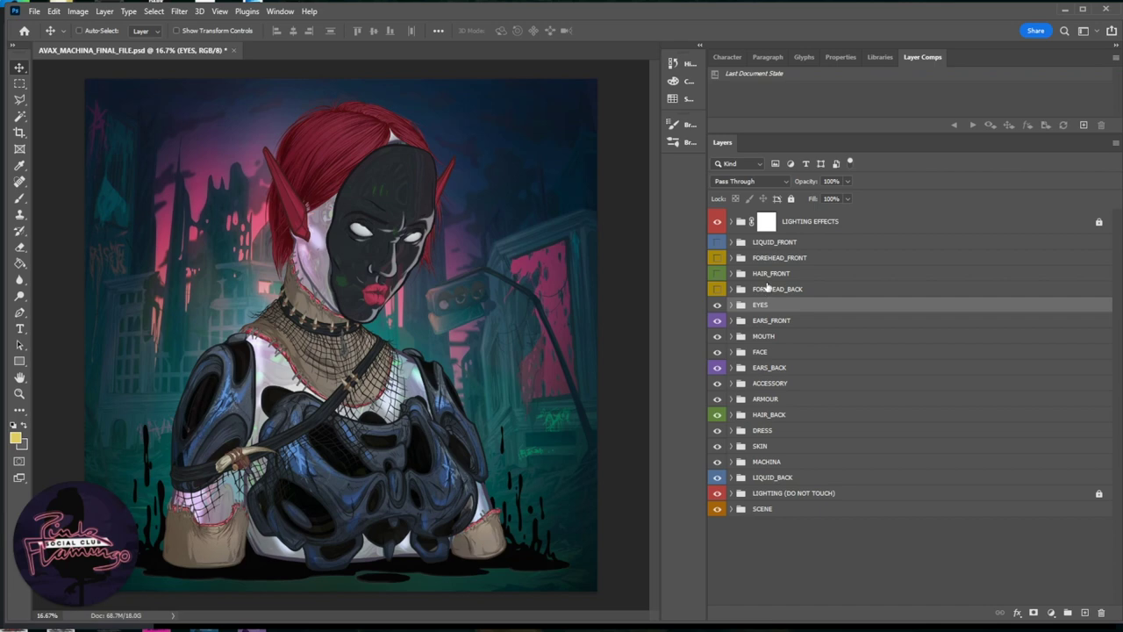
# Step: Show FOREHEAD_BACK and HAIR_FRONT, replace the ASSASSIN_NOIR fringe with ASSASSIN_ROUGE, and collapse the HAIR_FRONT group
pyautogui.click(766, 288)
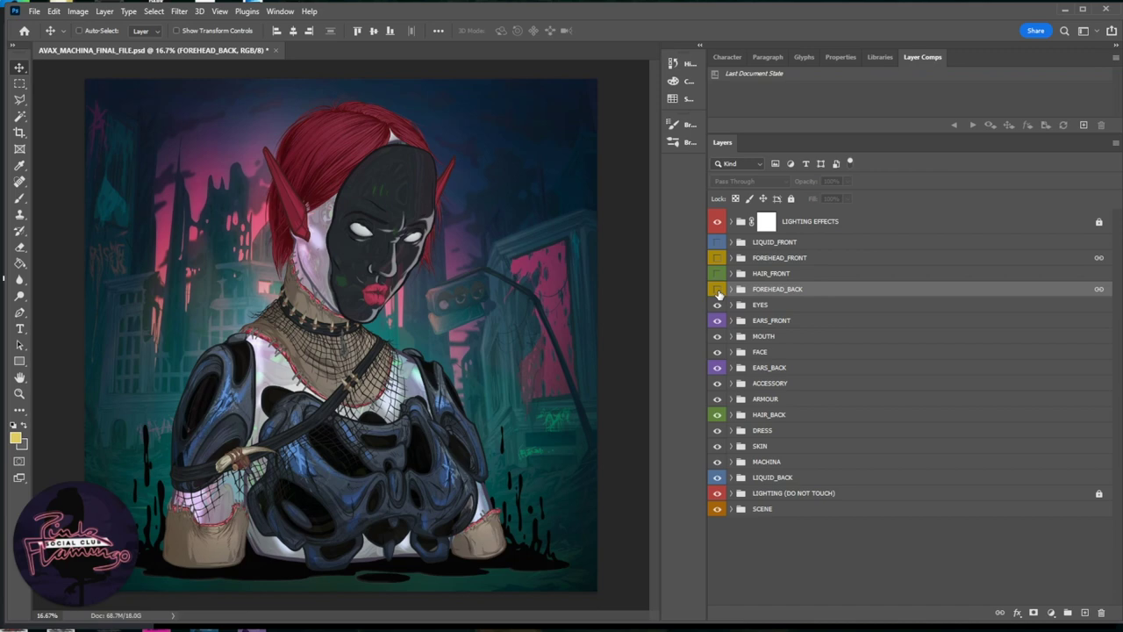
pyautogui.click(718, 289)
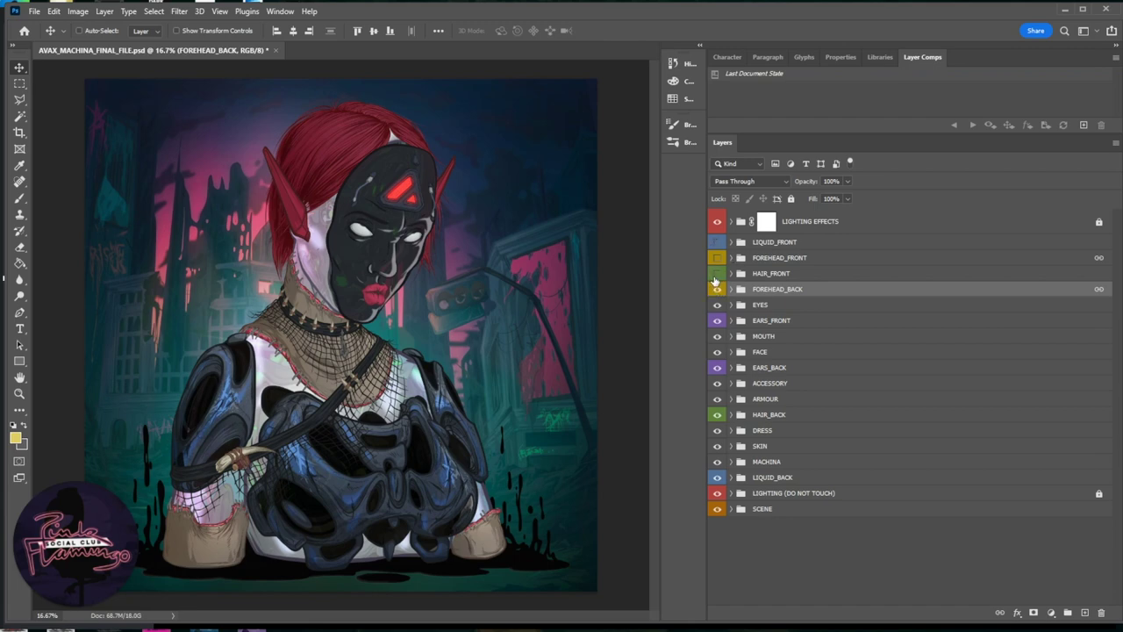
pyautogui.click(731, 273)
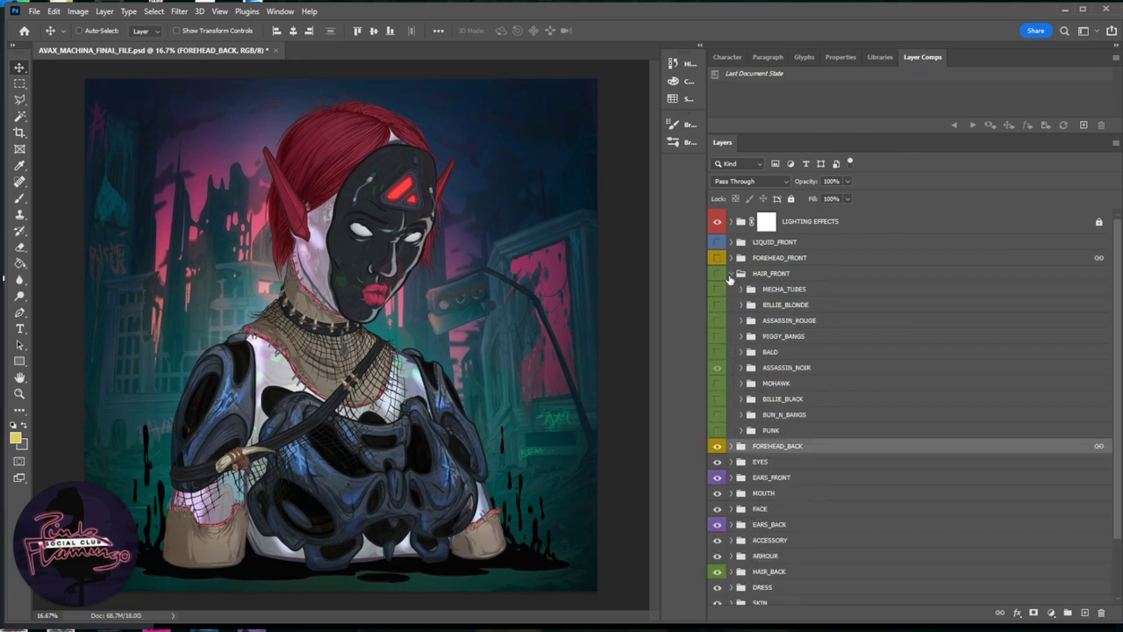
pyautogui.click(751, 368)
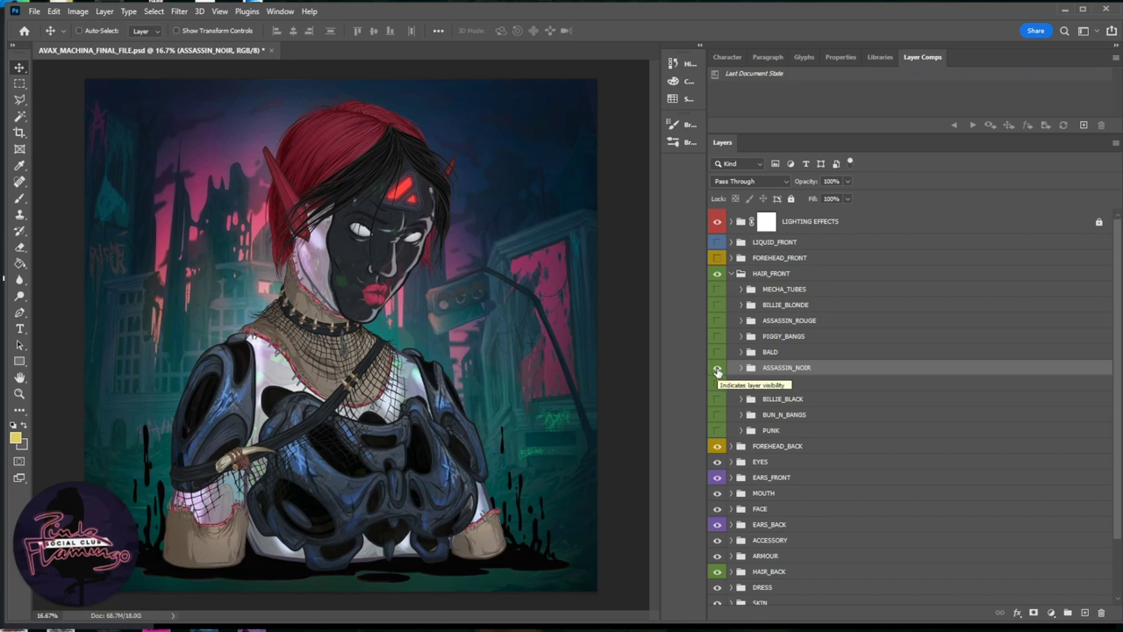
pyautogui.click(718, 369)
pyautogui.click(718, 320)
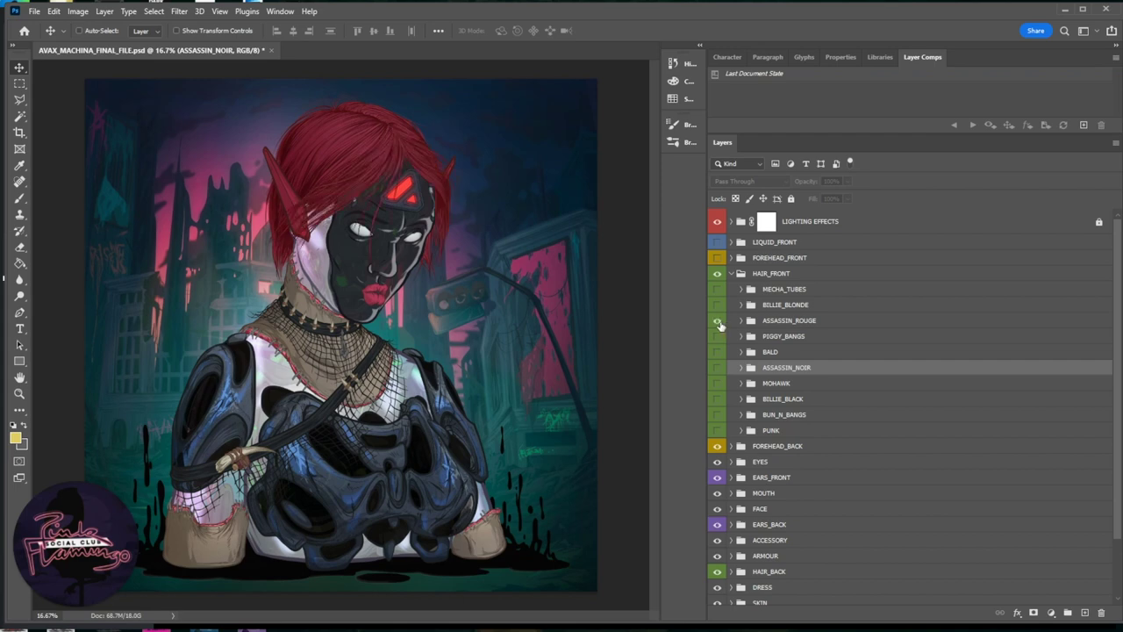
pyautogui.click(736, 273)
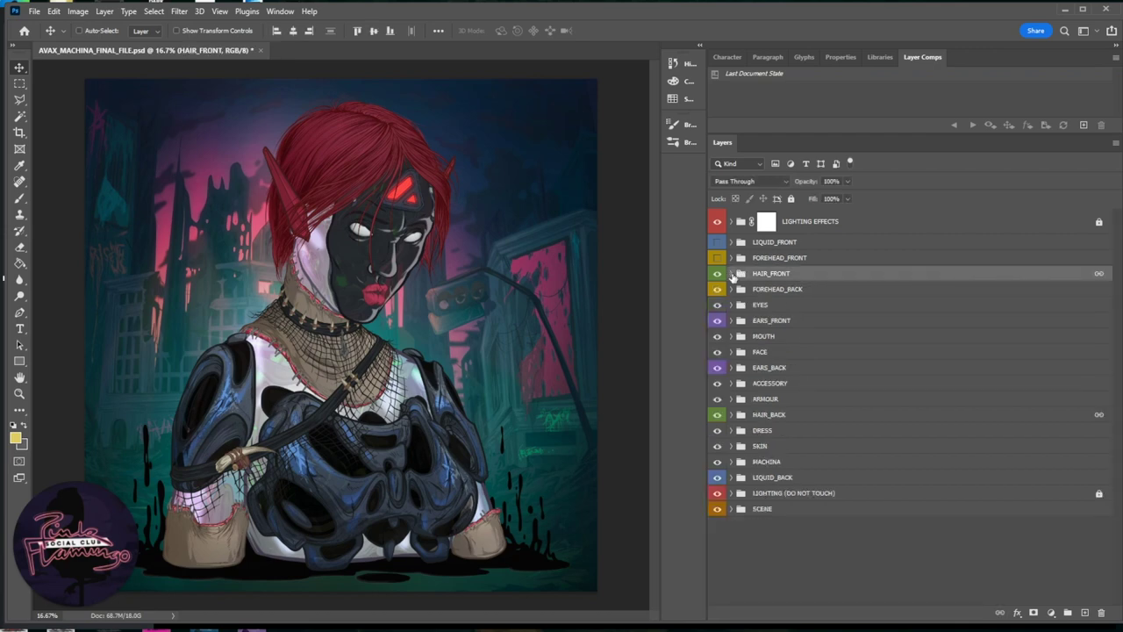
# Step: Show the FOREHEAD_FRONT and LIQUID_FRONT groups to complete the character
pyautogui.click(717, 257)
pyautogui.click(768, 243)
pyautogui.click(717, 242)
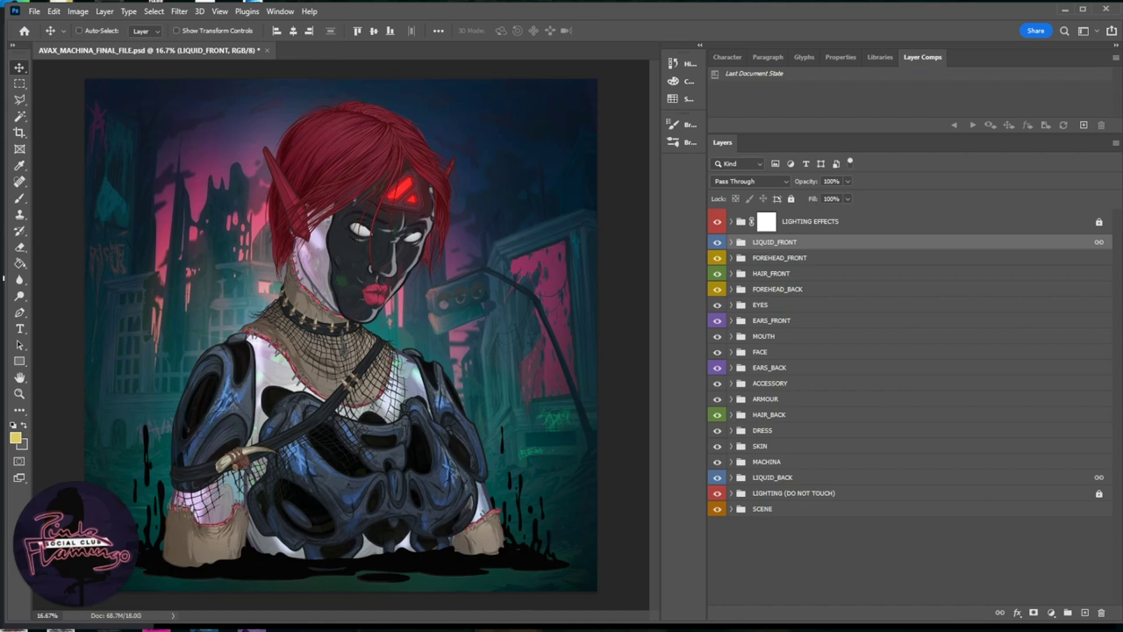
# Step: Switch to the browser, look through the Avax Machina site's perks, team and Singularity sections, and open the AXM lore page
pyautogui.moveTo(351, 628)
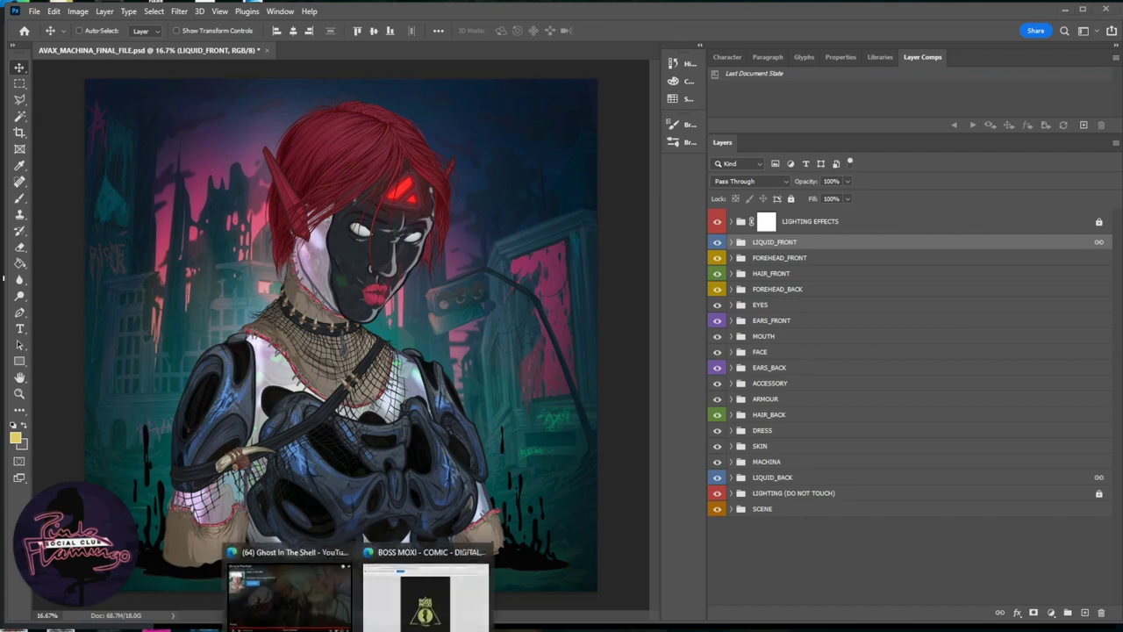
pyautogui.click(408, 597)
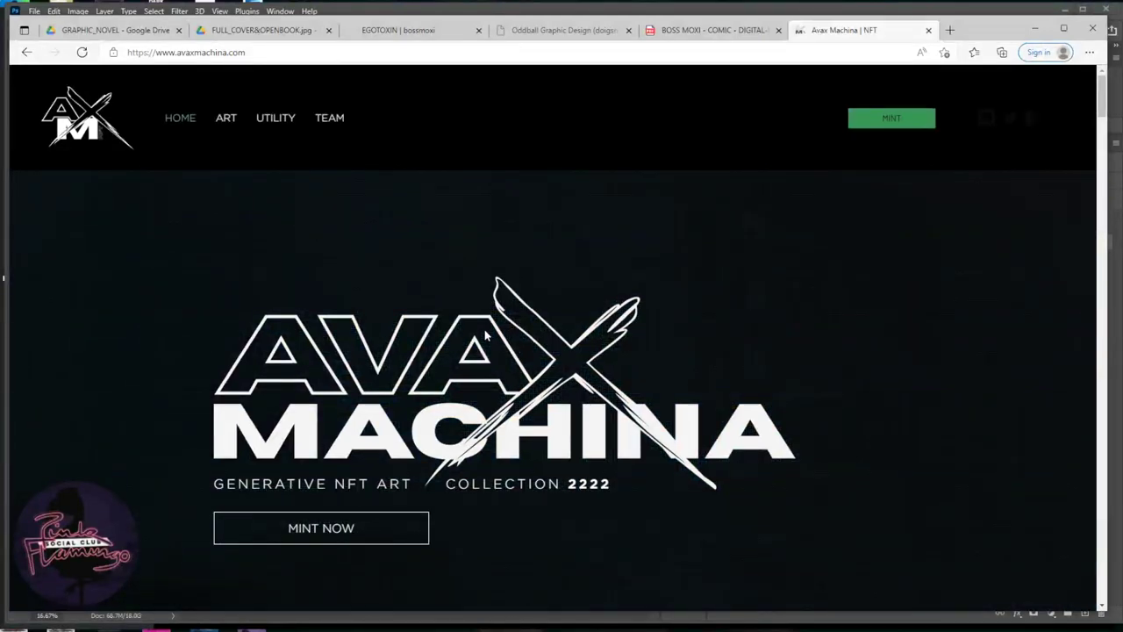
pyautogui.scroll(-7, 602, 401)
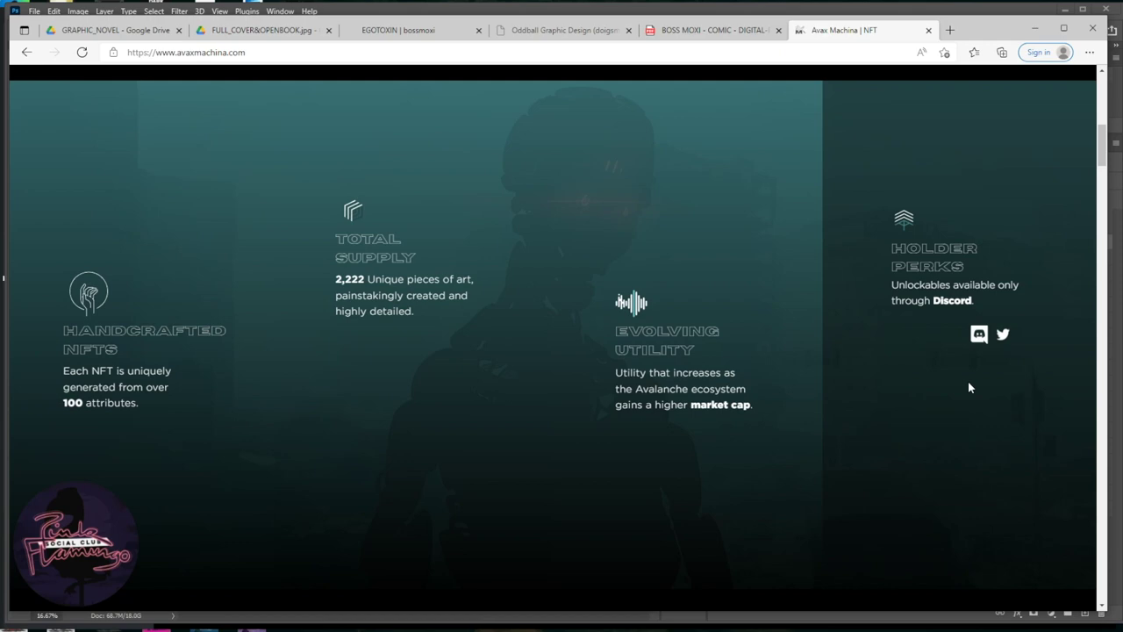
pyautogui.scroll(-5, 865, 456)
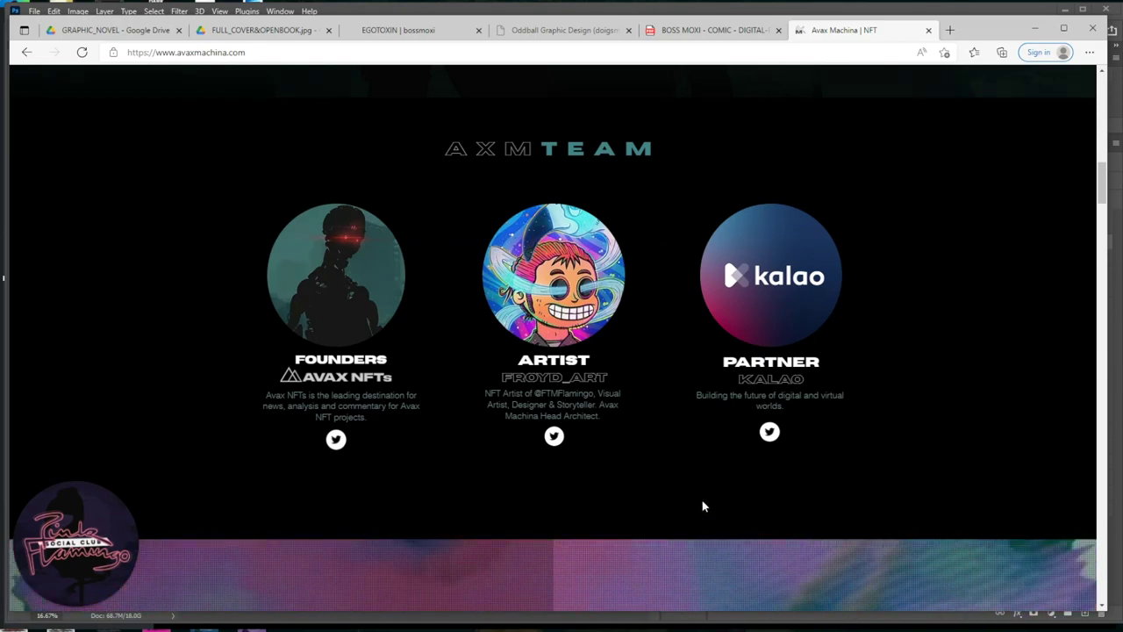
pyautogui.scroll(-2, 792, 398)
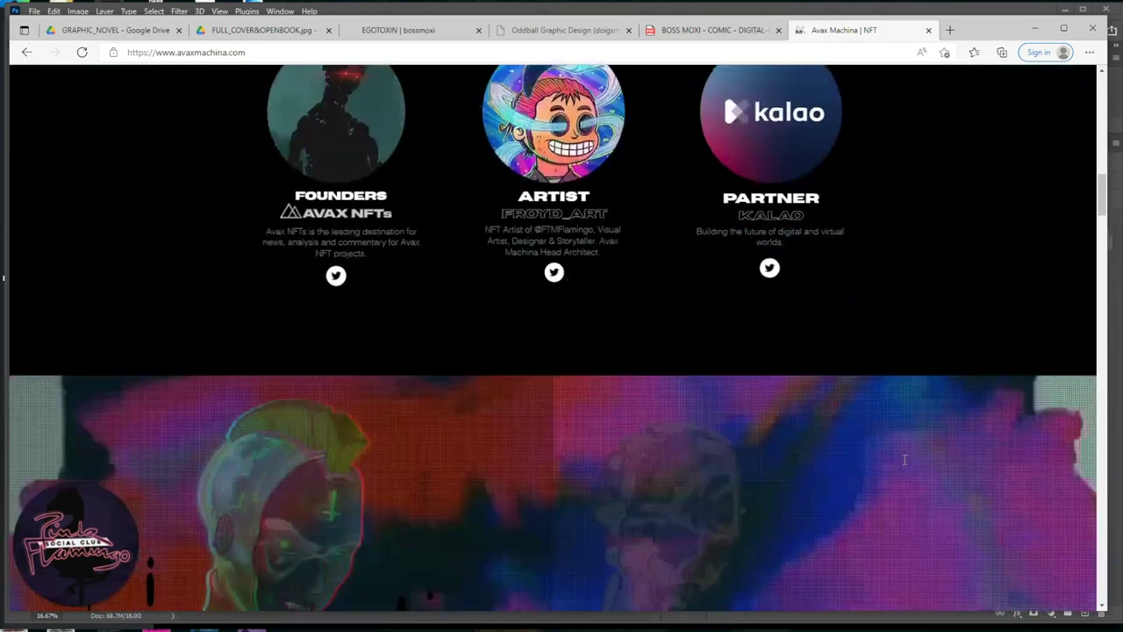
pyautogui.scroll(2, 745, 328)
pyautogui.scroll(-3, 835, 330)
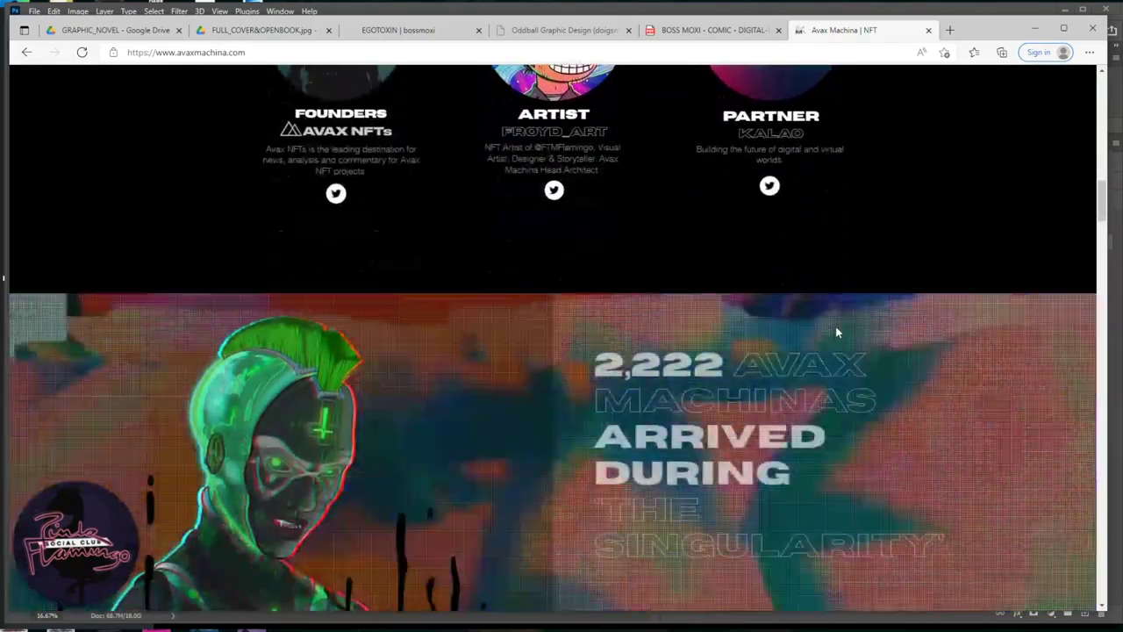
pyautogui.scroll(-3, 836, 332)
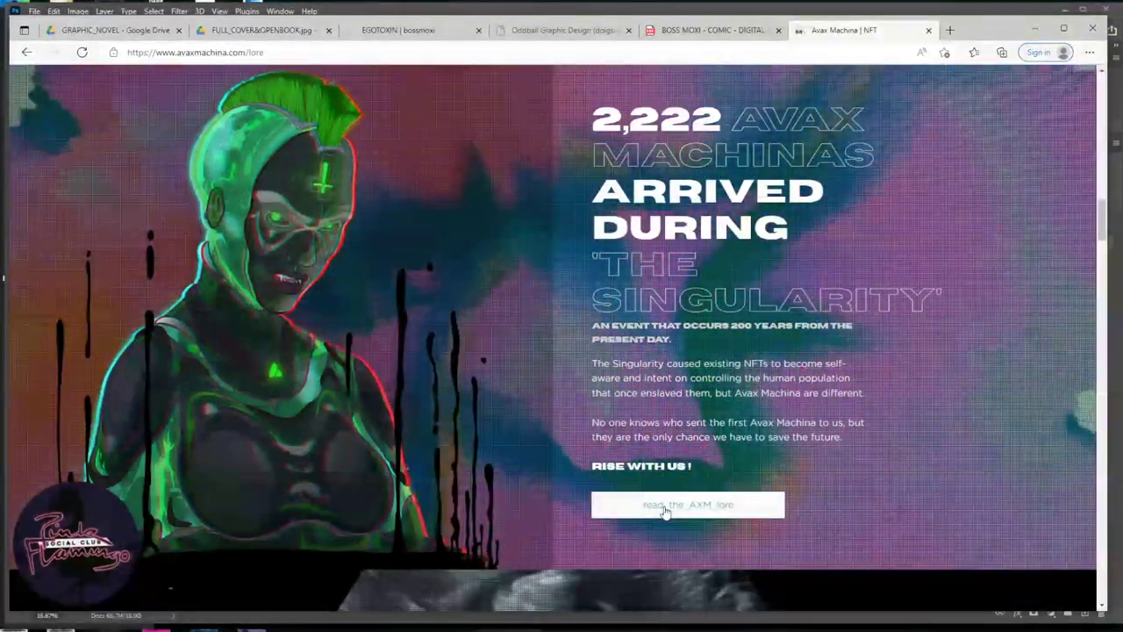
pyautogui.click(665, 509)
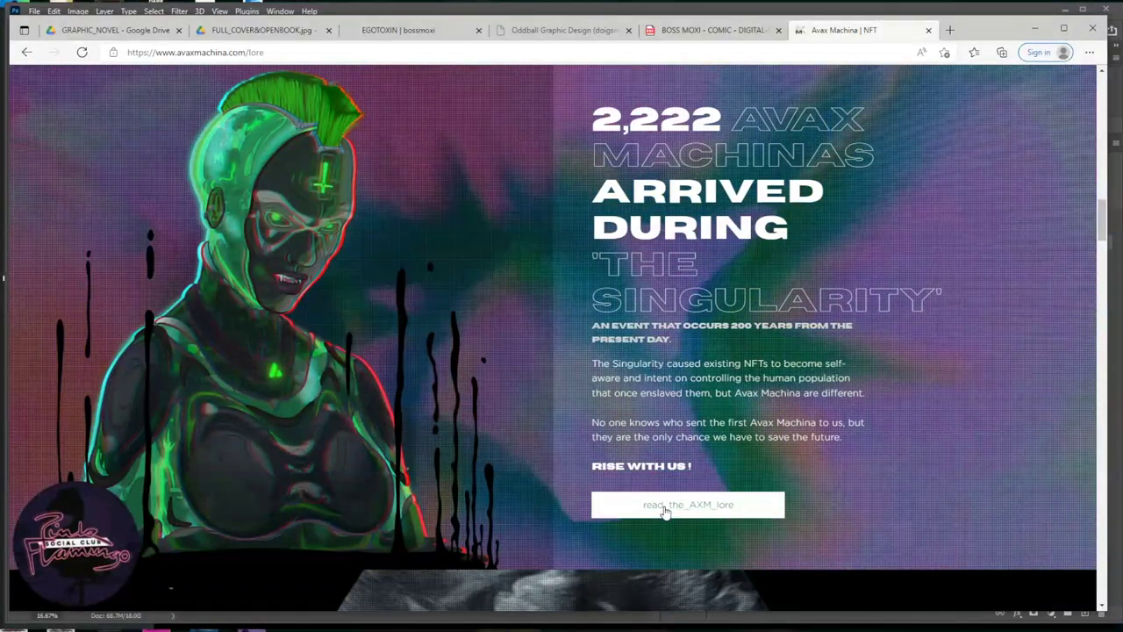